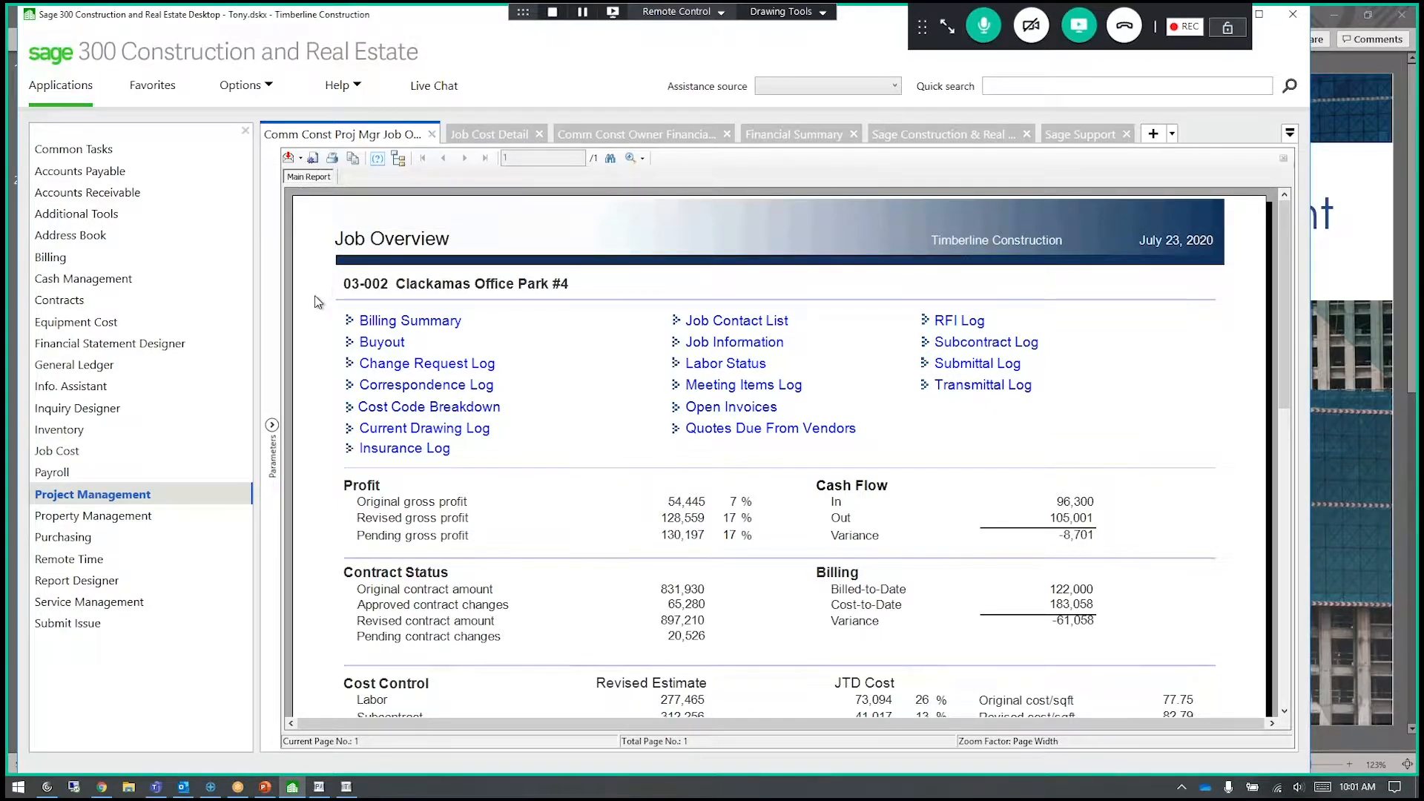
- Look over the Job Overview report, switch to Project Management, and open job 03-002, Clackamas Office Park #4, in Job Setup
scroll(308, 531, down, 5)
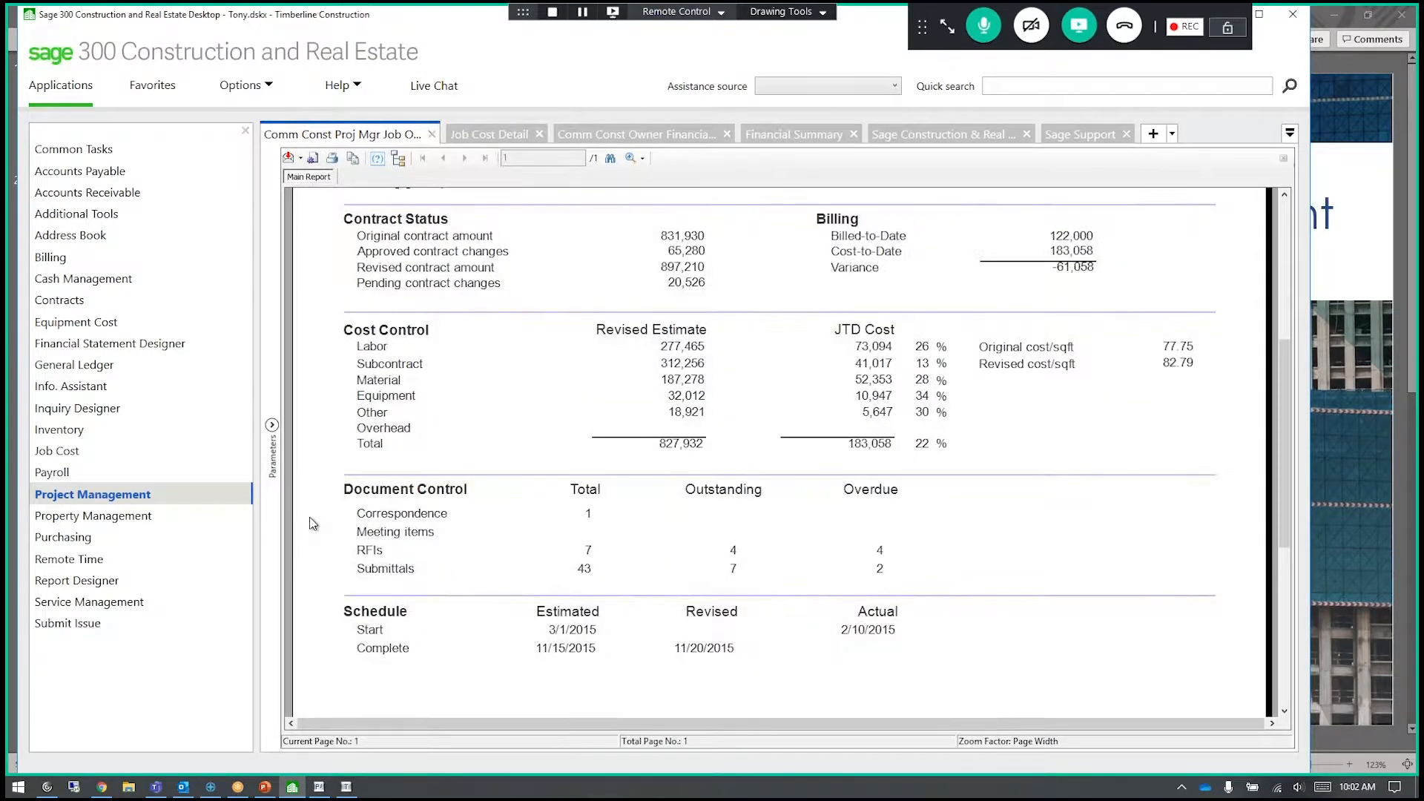
scroll(385, 506, up, 4)
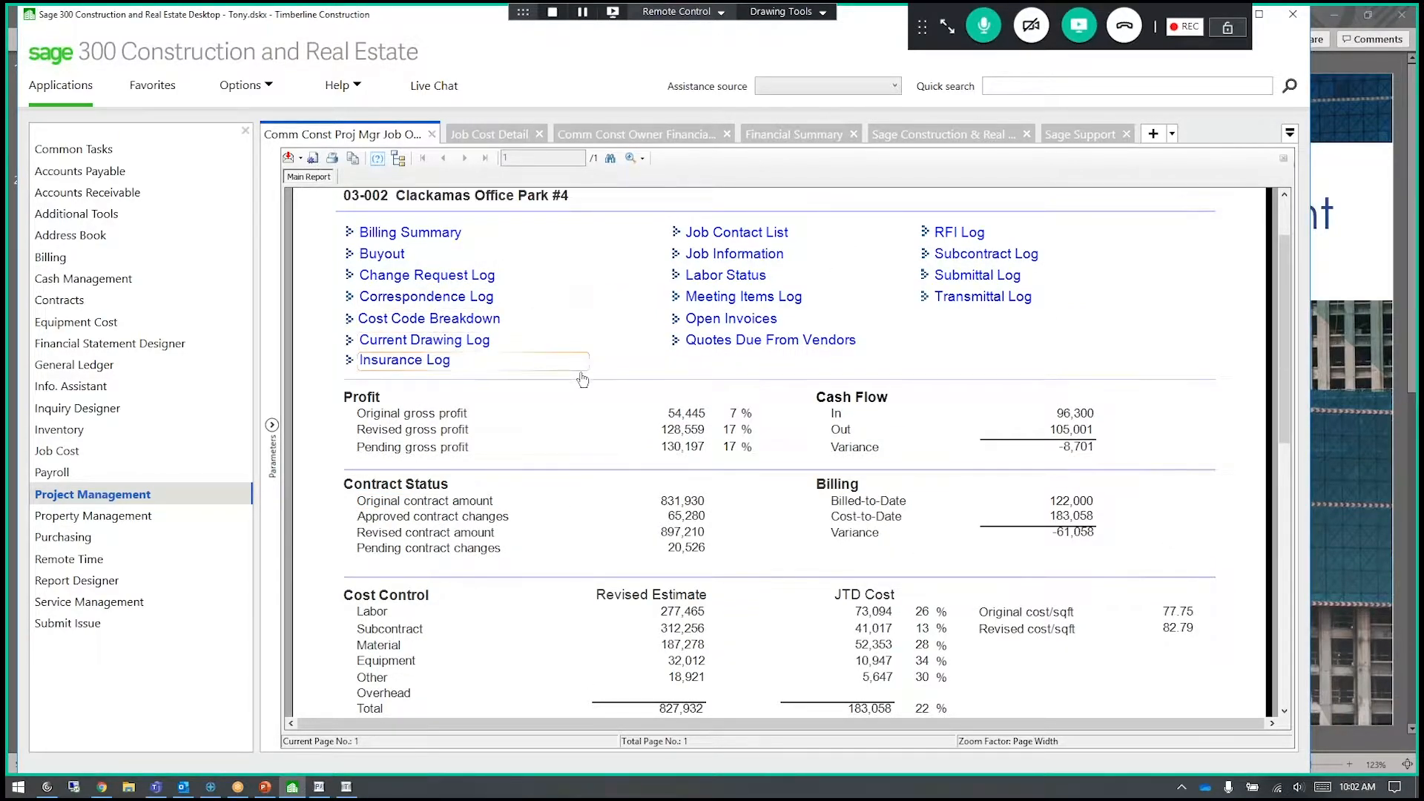
click(321, 786)
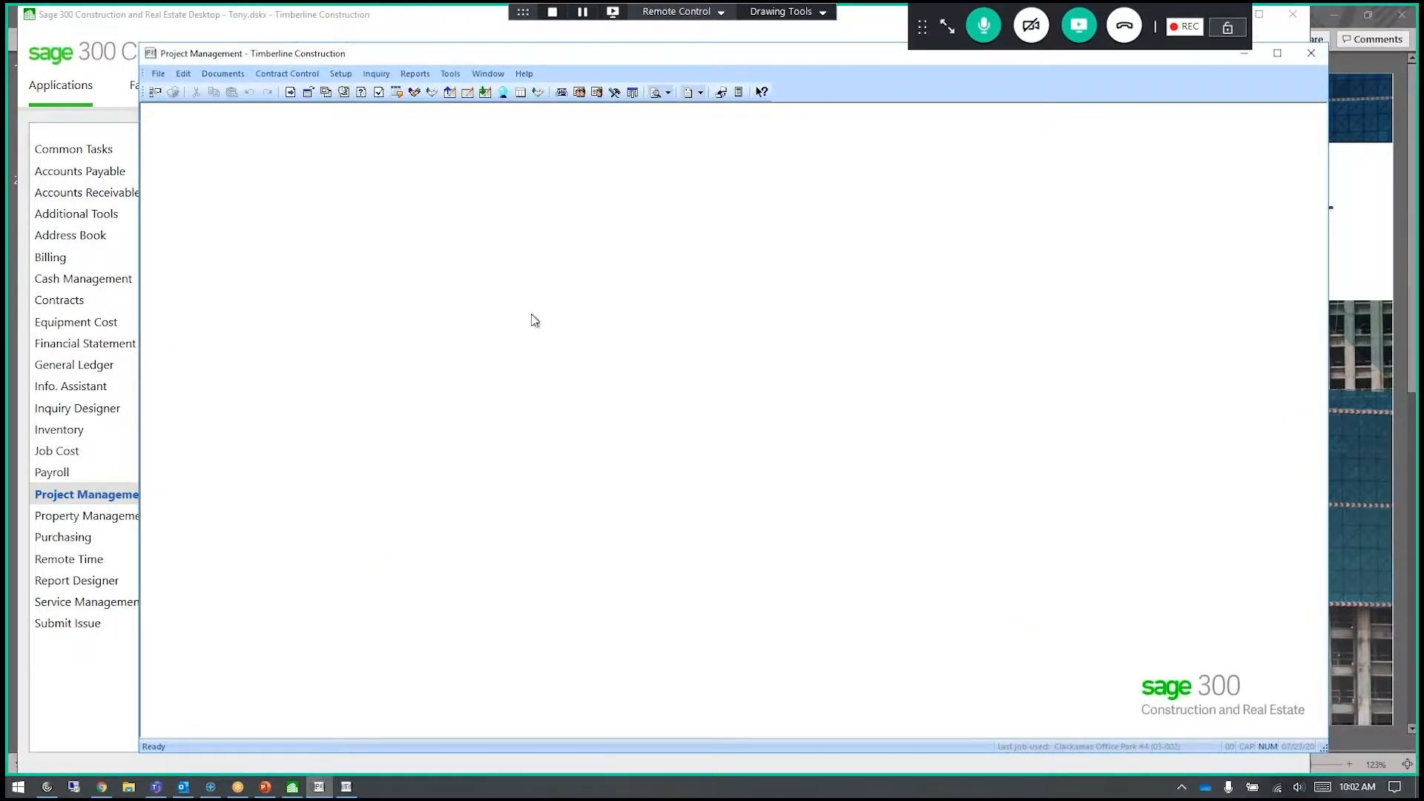
click(341, 75)
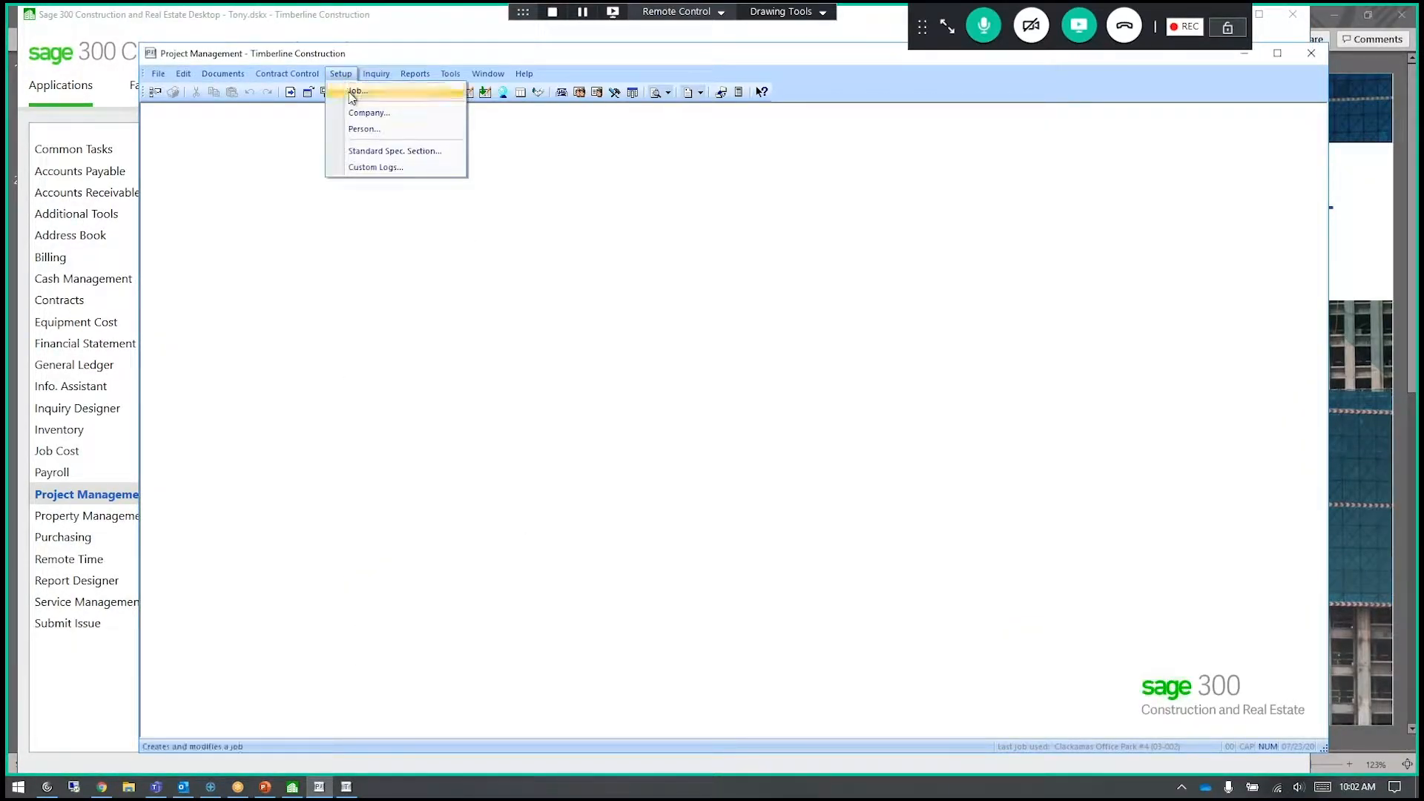
click(351, 93)
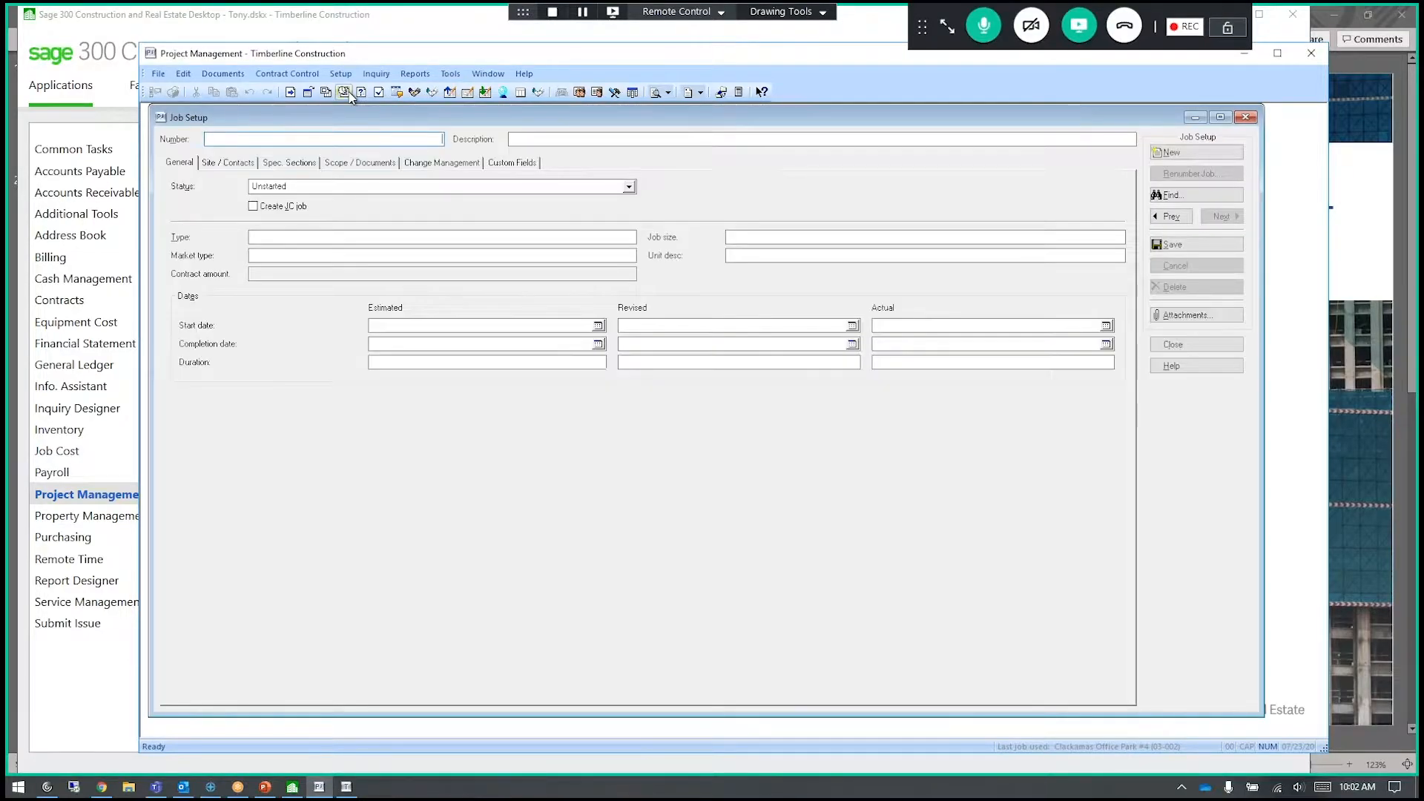
click(1177, 195)
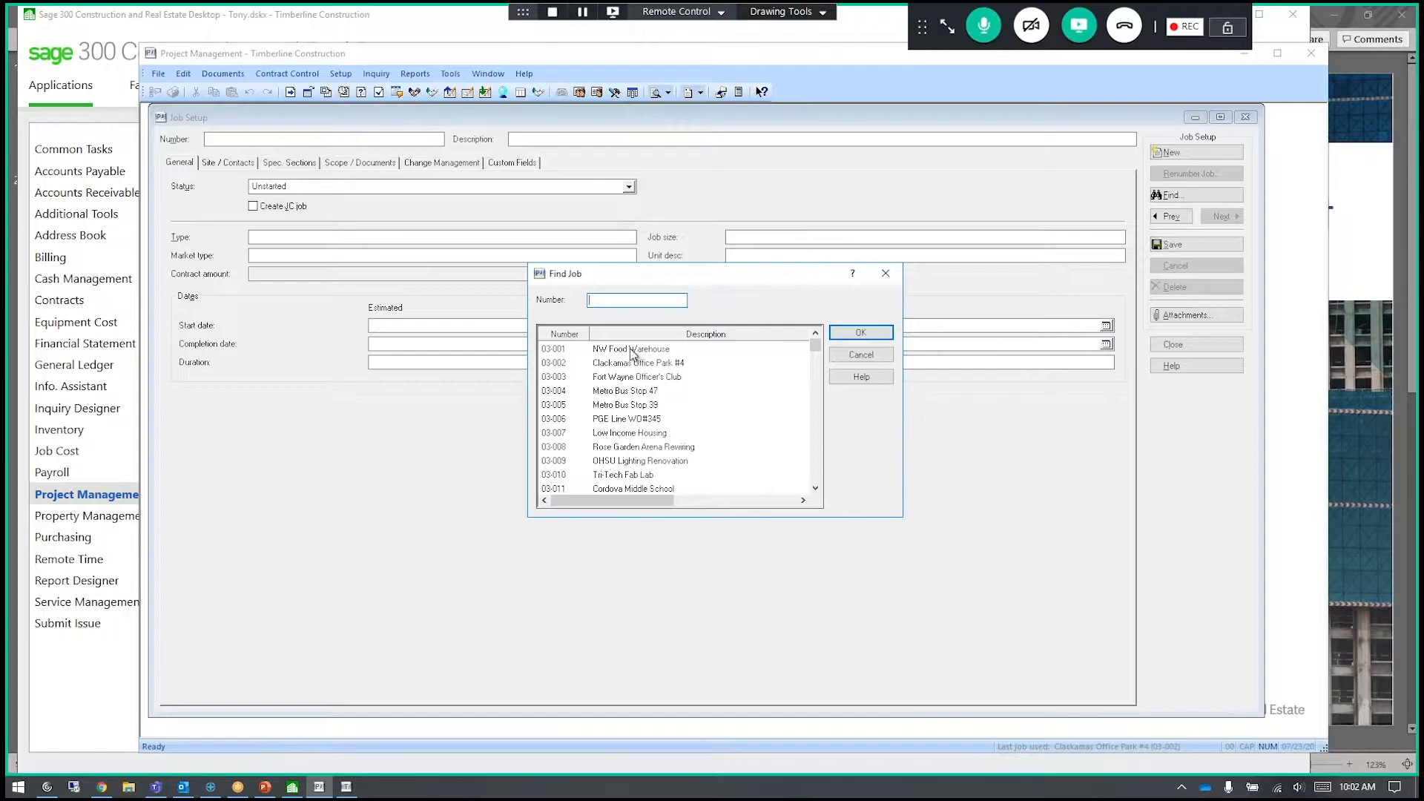
double_click(570, 364)
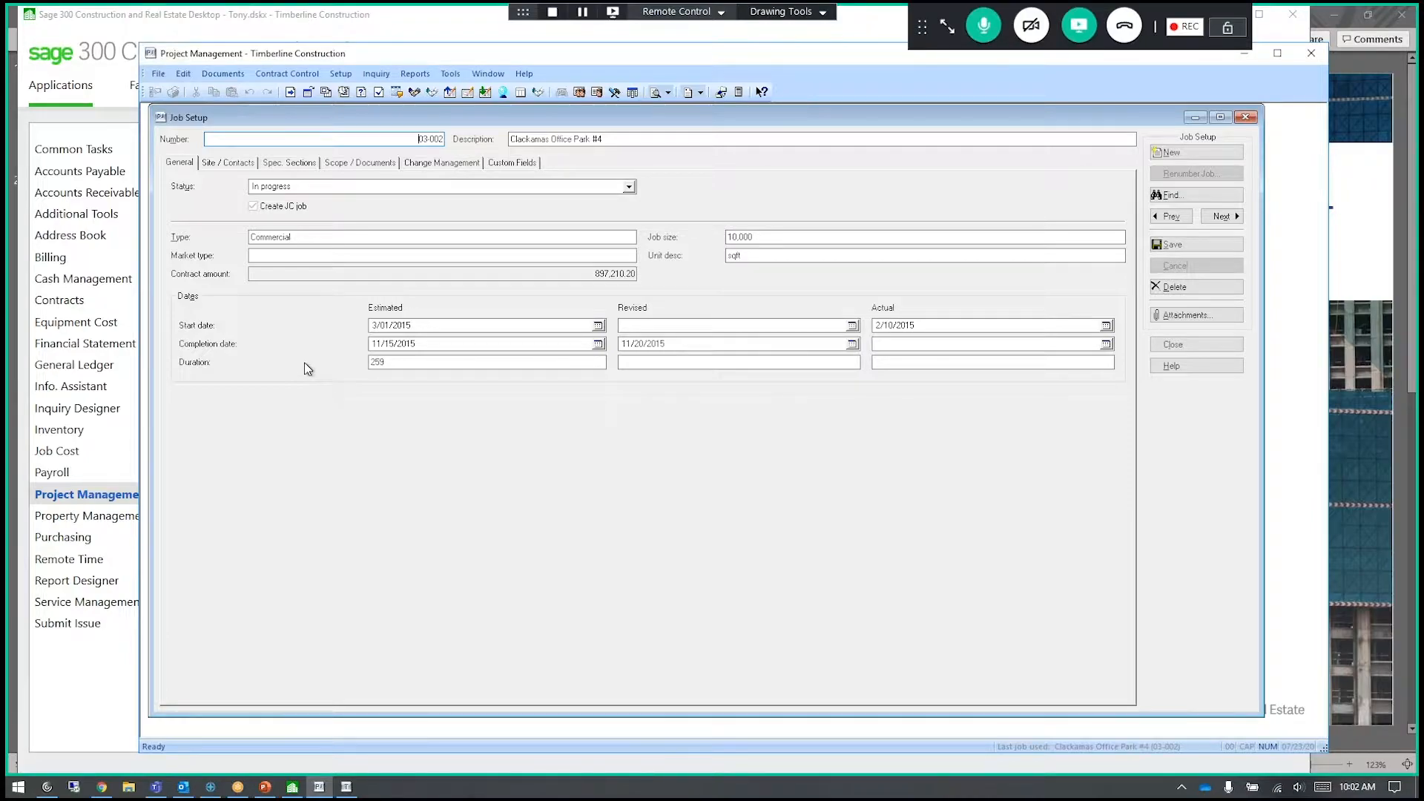
- Review the job's site and contact information and its available distribution lists, leaving the lists unmodified
click(220, 163)
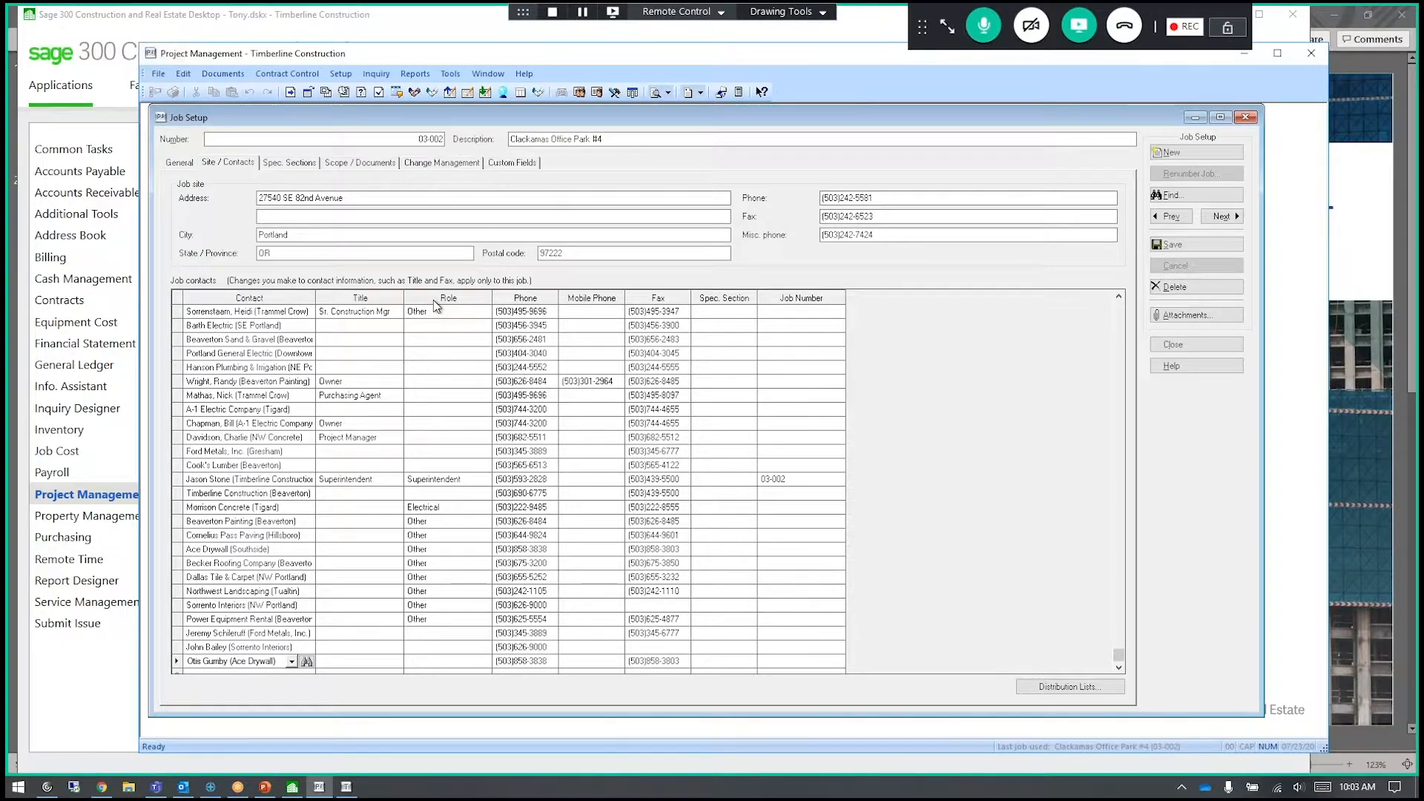
click(1058, 688)
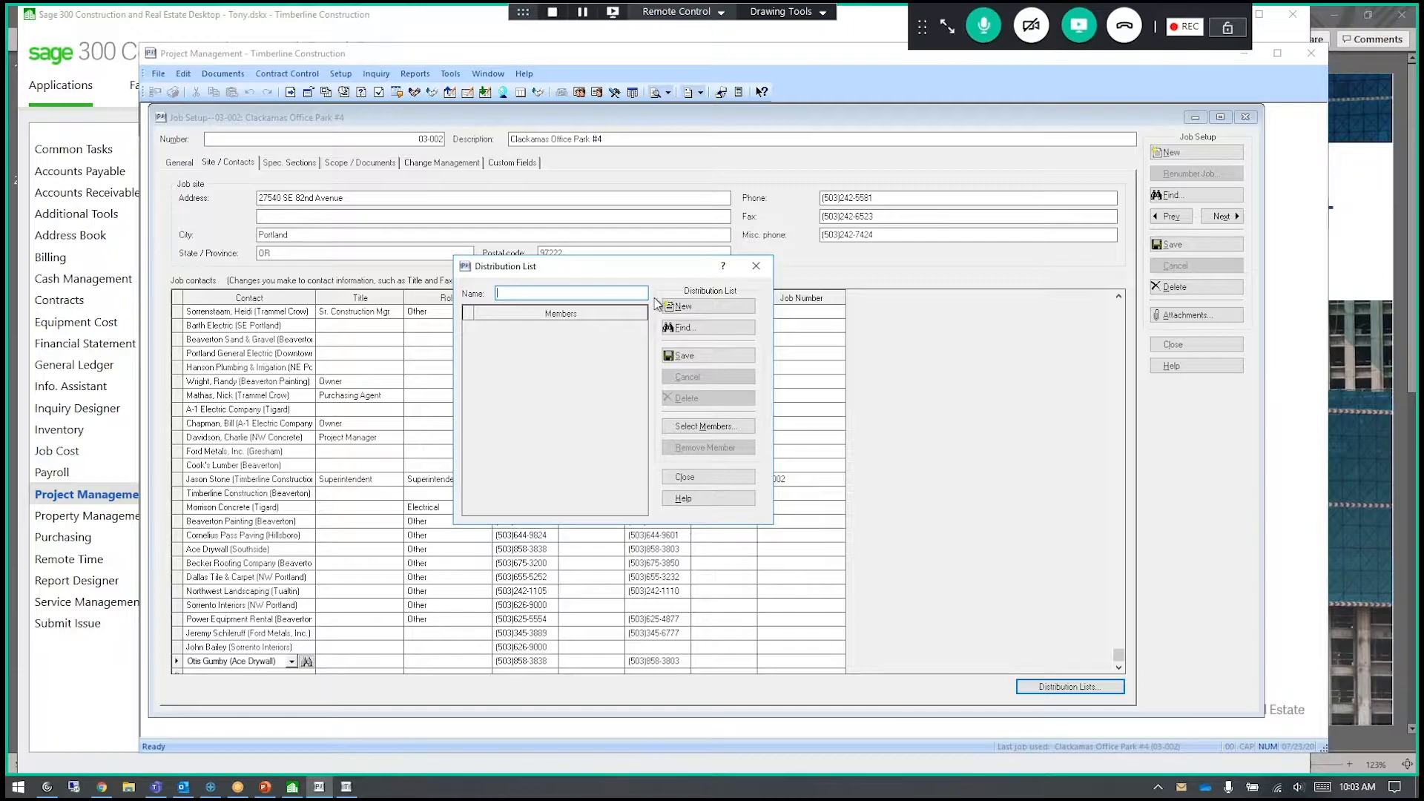
click(688, 328)
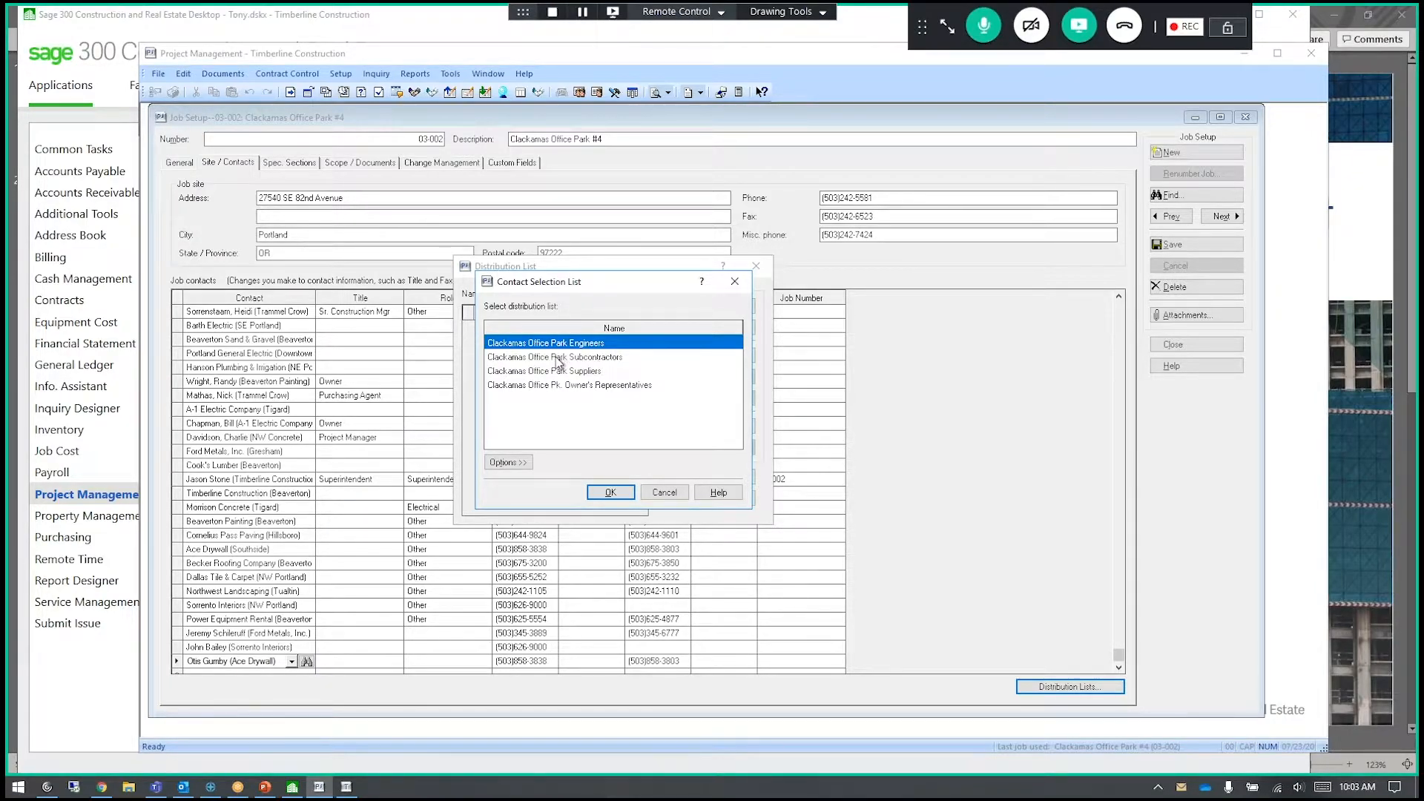
click(666, 499)
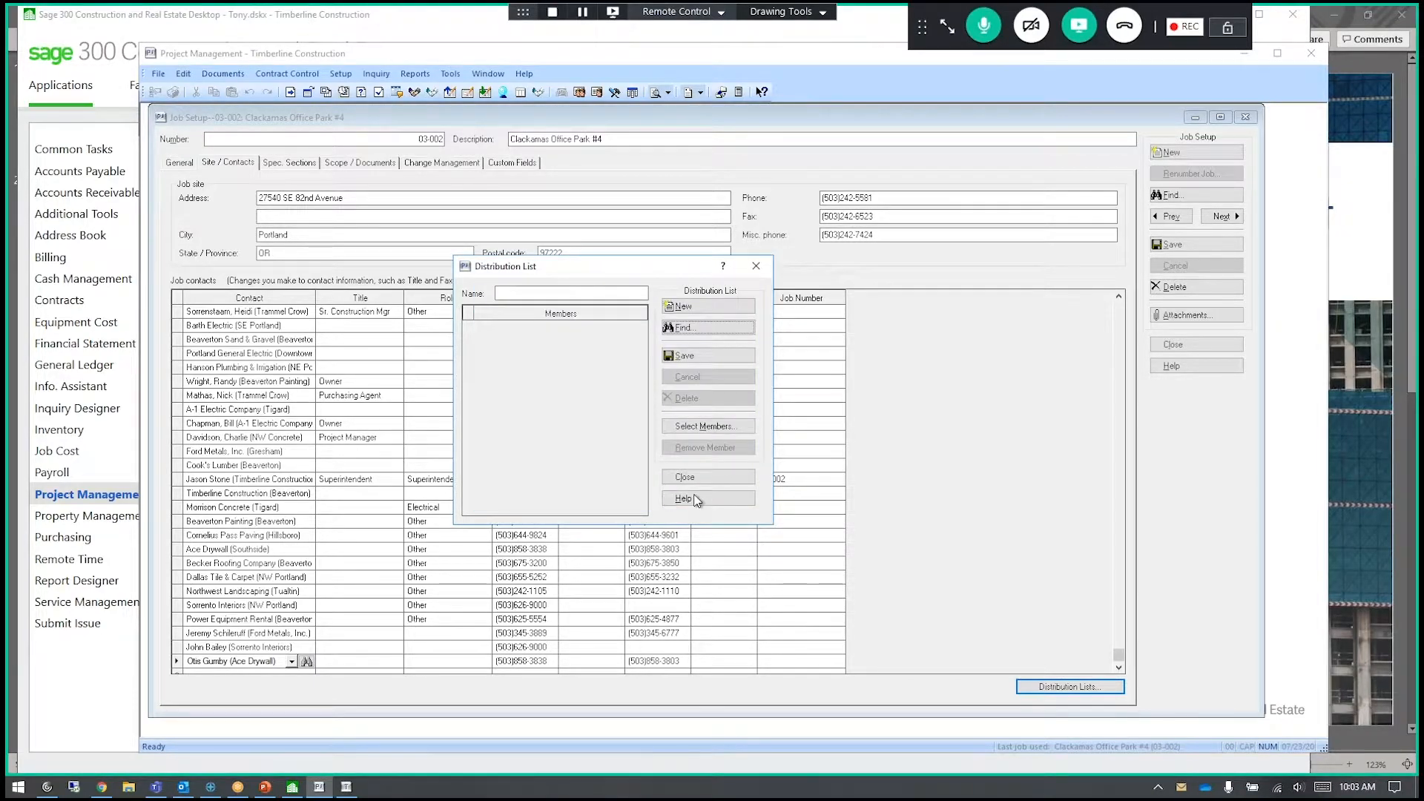
click(691, 479)
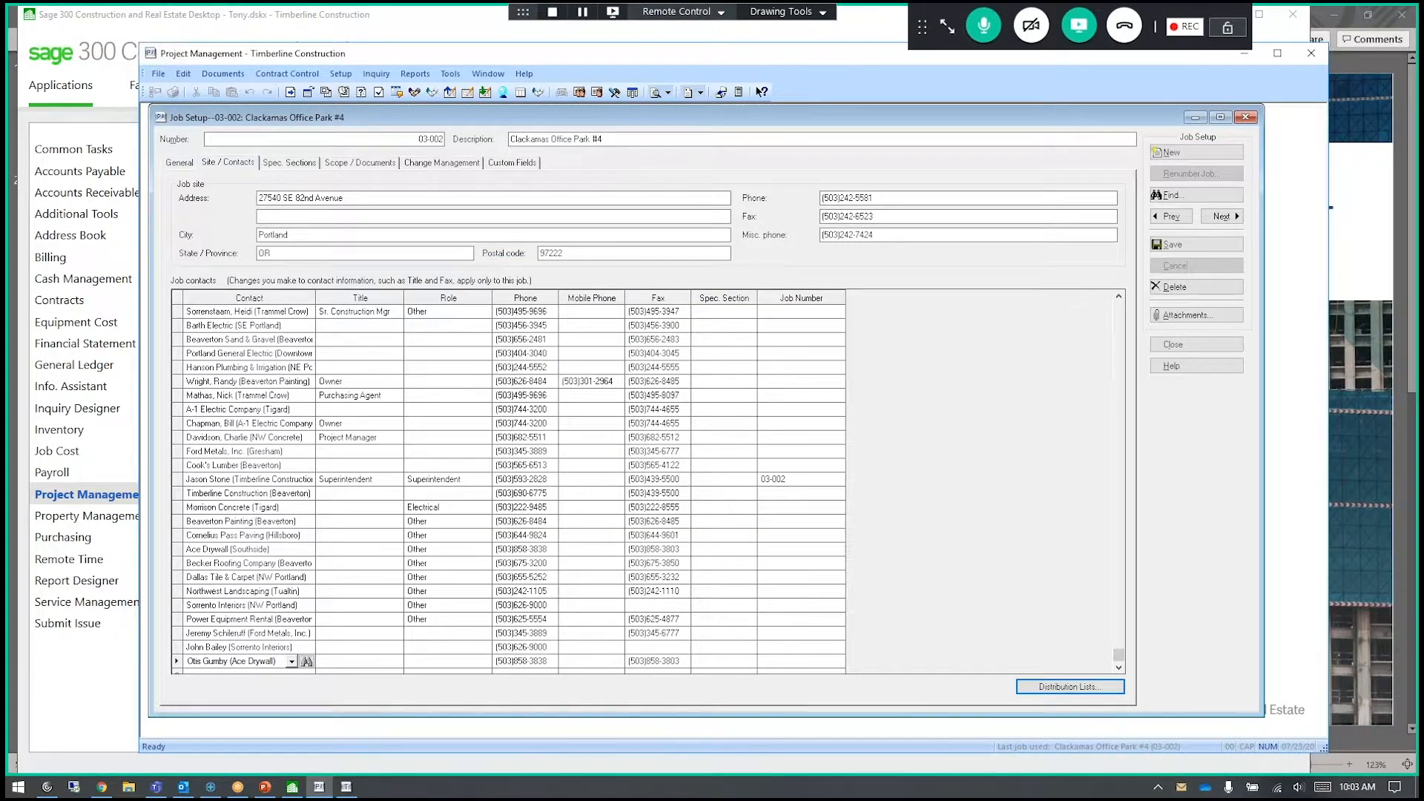
- Review the job's spec sections and the standard spec sections available for selection, without adding any
click(284, 163)
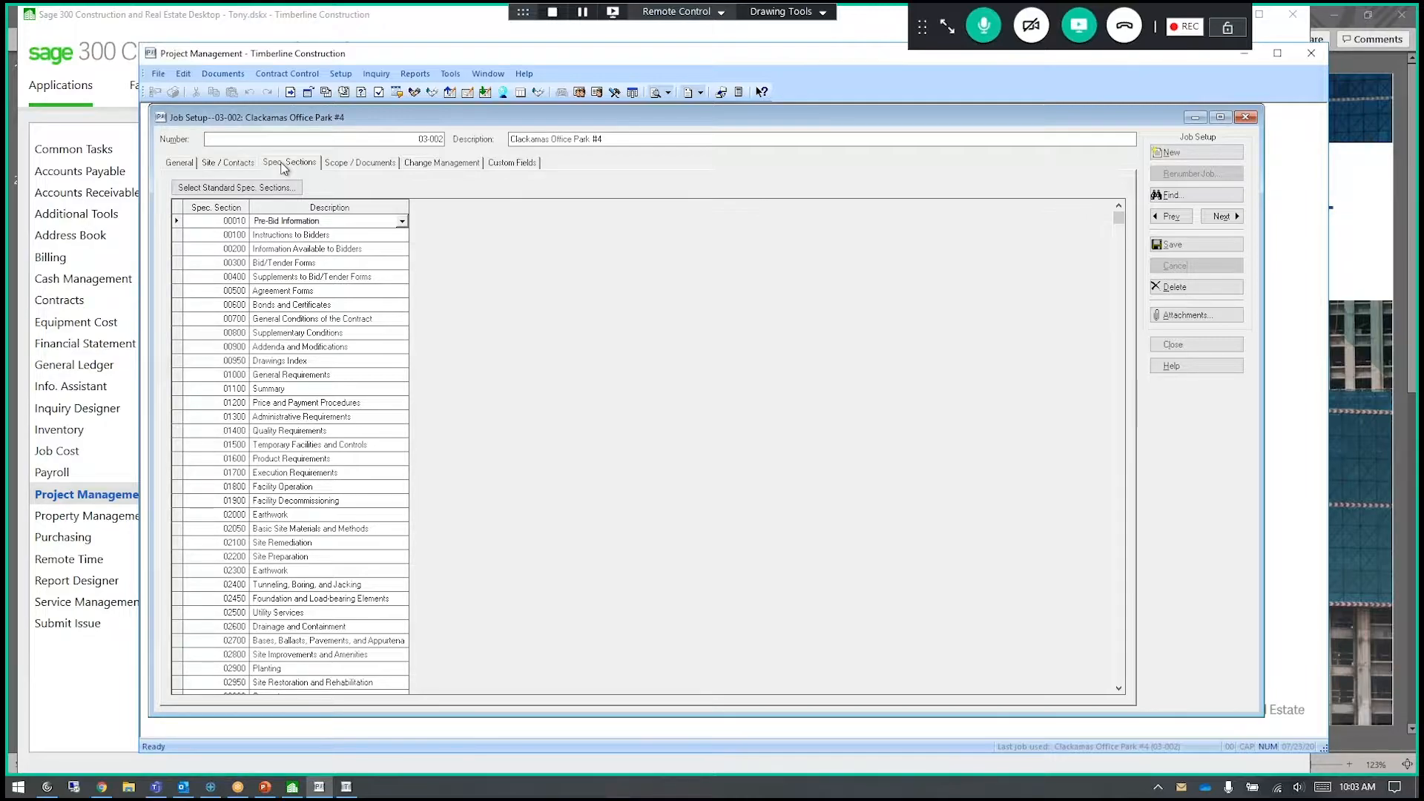
click(219, 193)
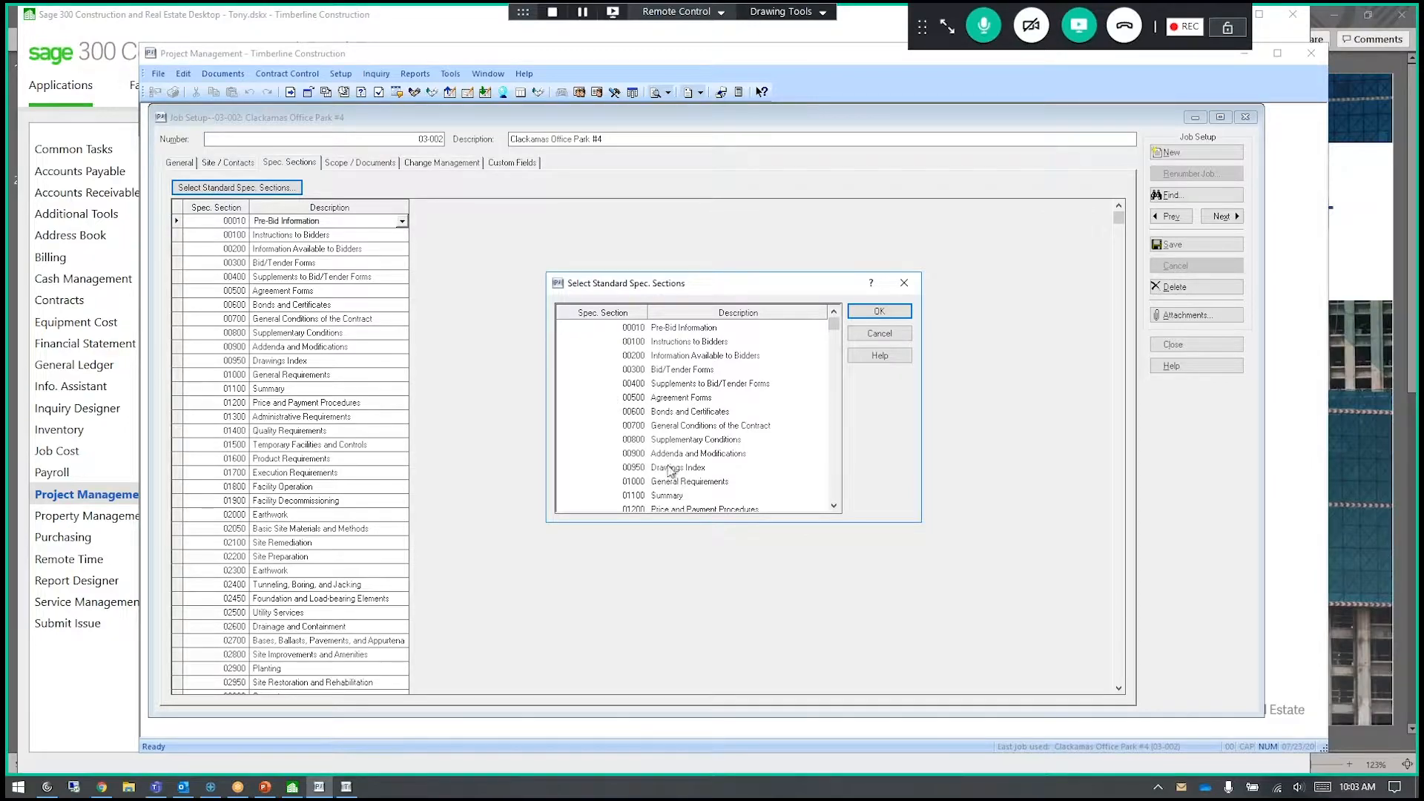
click(861, 333)
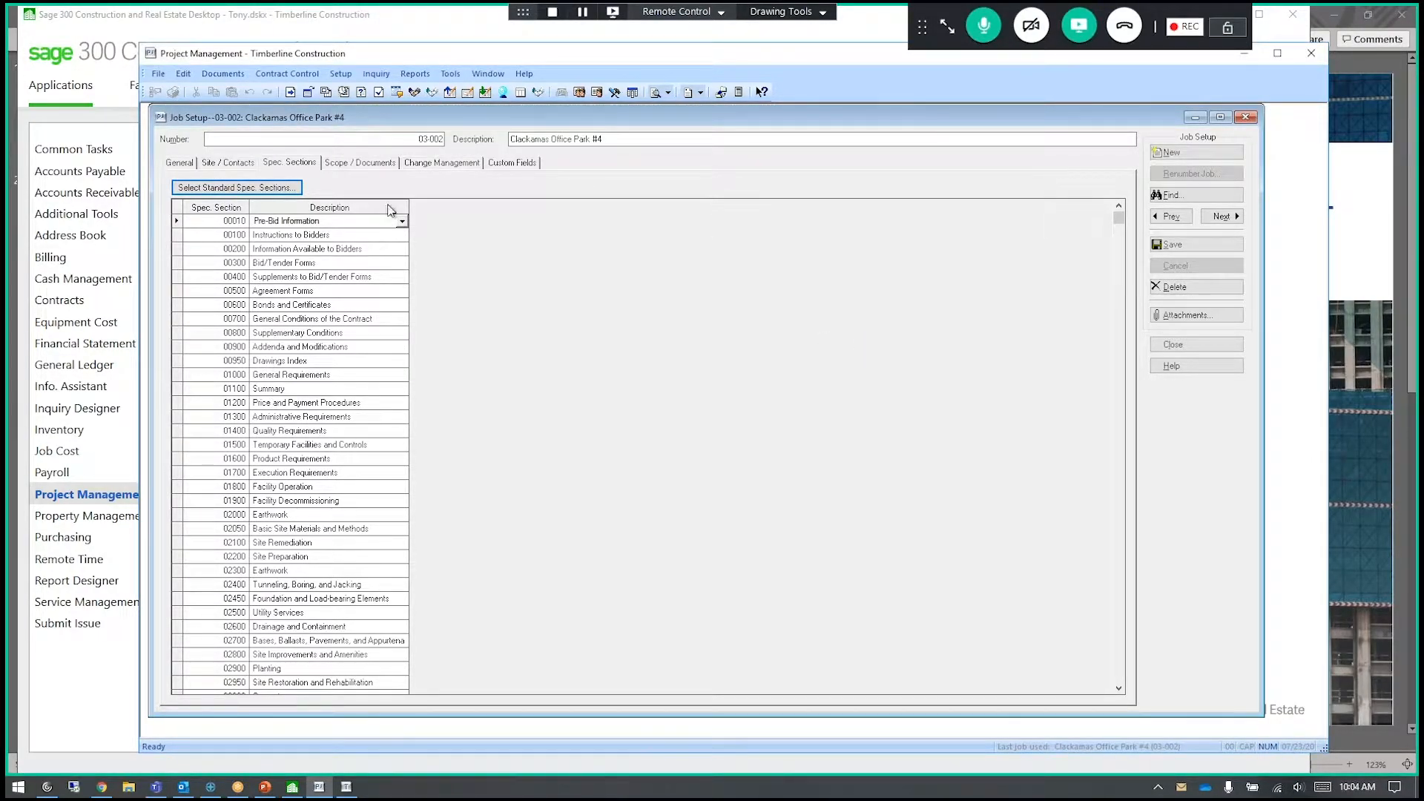
- Review the job's scope, document and change management settings, and save and close the job setup
click(368, 168)
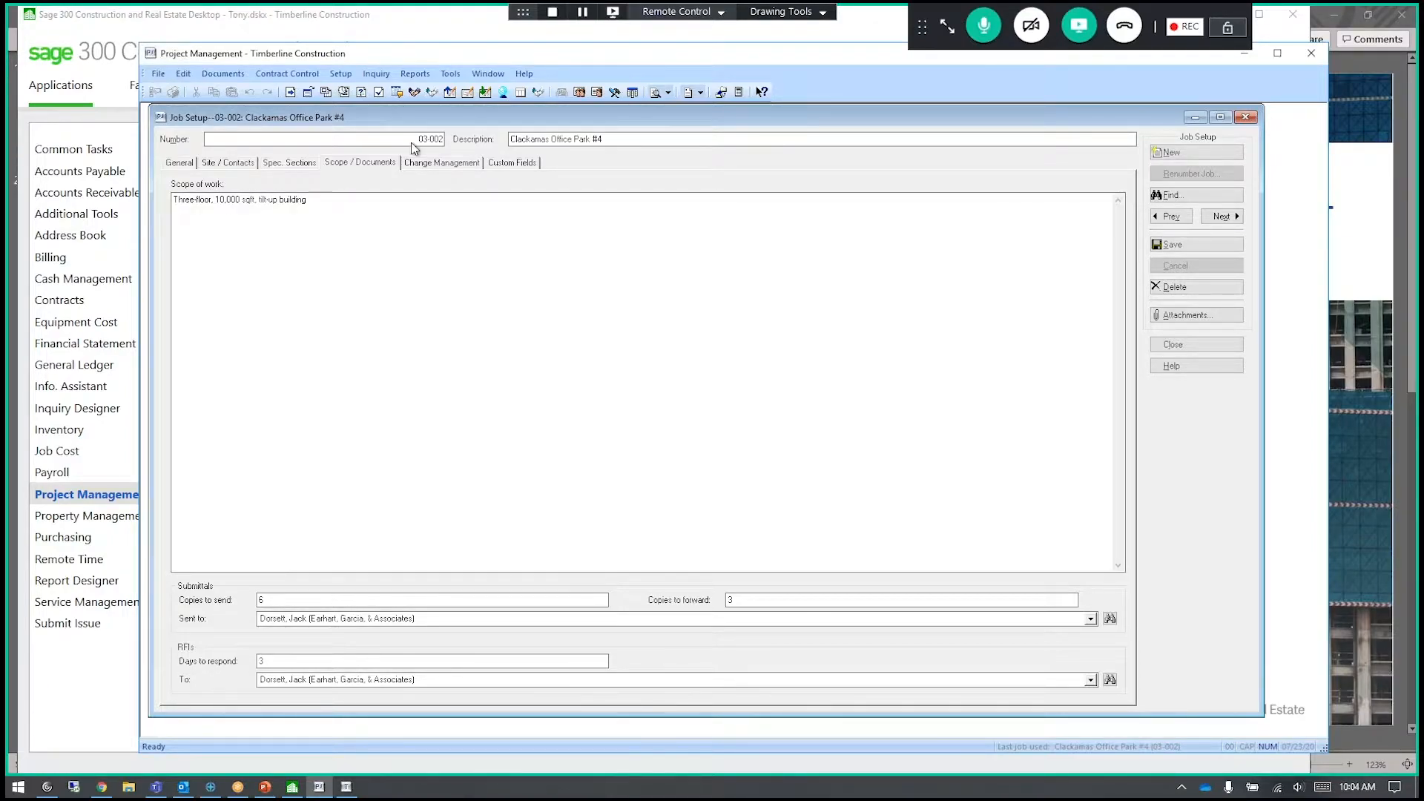
click(434, 163)
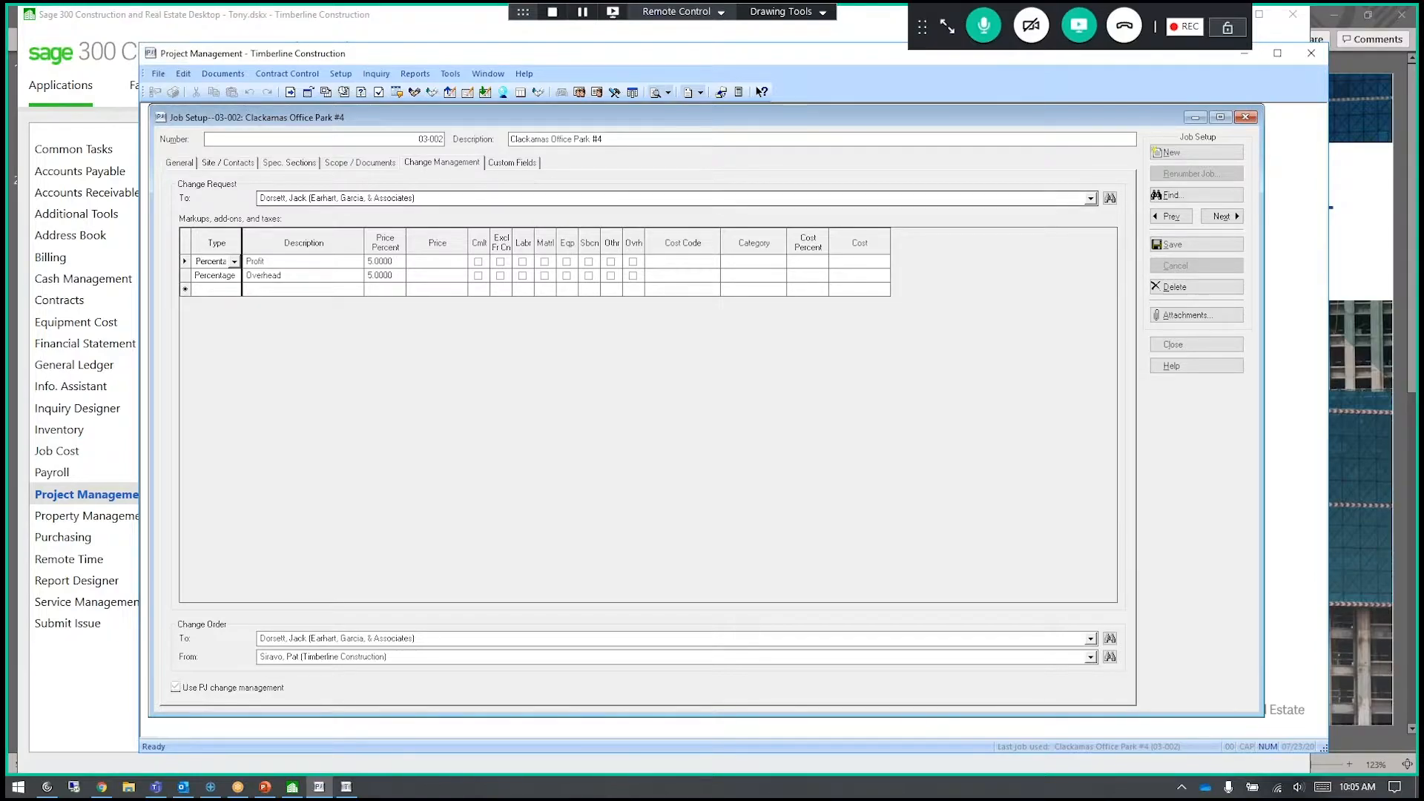
click(1174, 247)
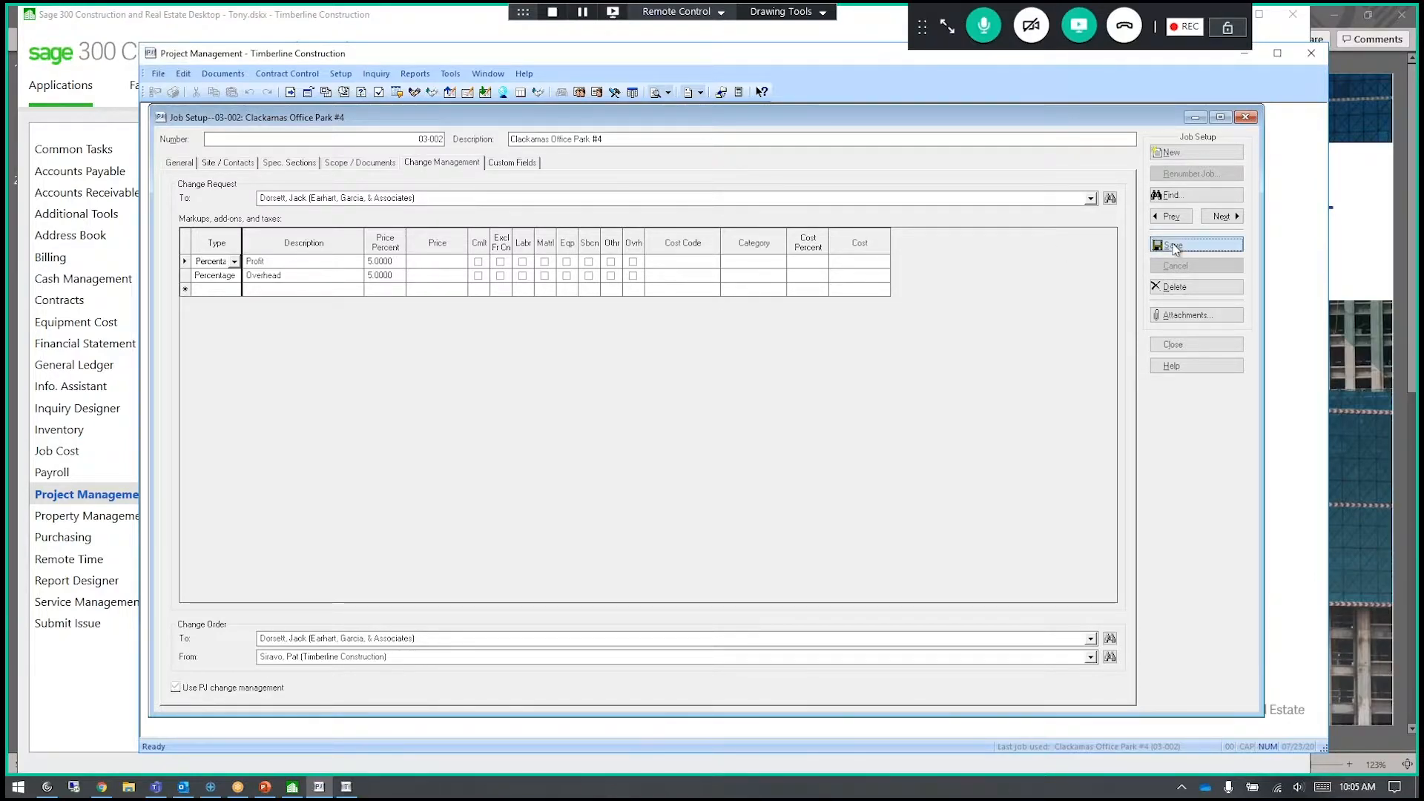
click(1189, 347)
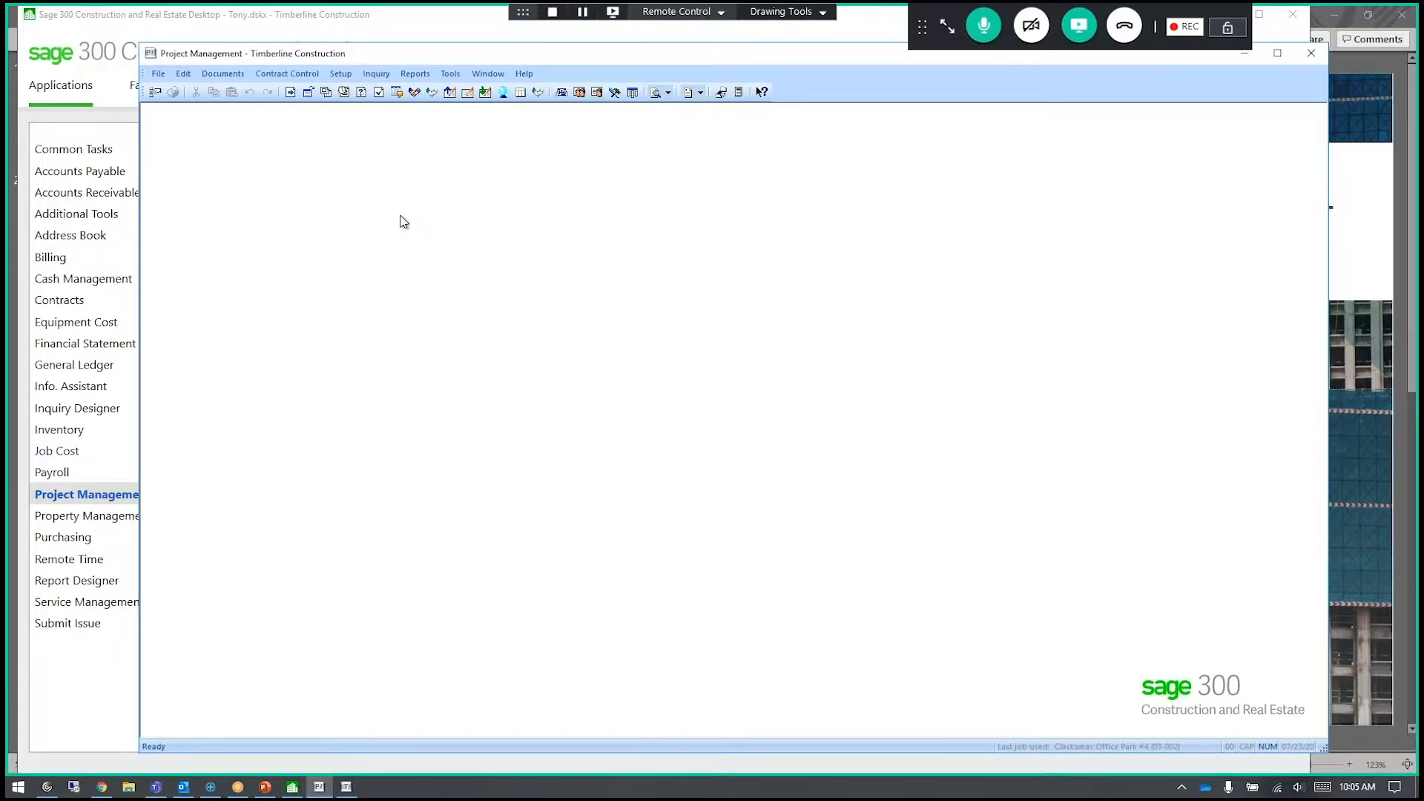
- Open the Correspondence Log and set its job to NW Food Warehouse (03-001)
click(221, 74)
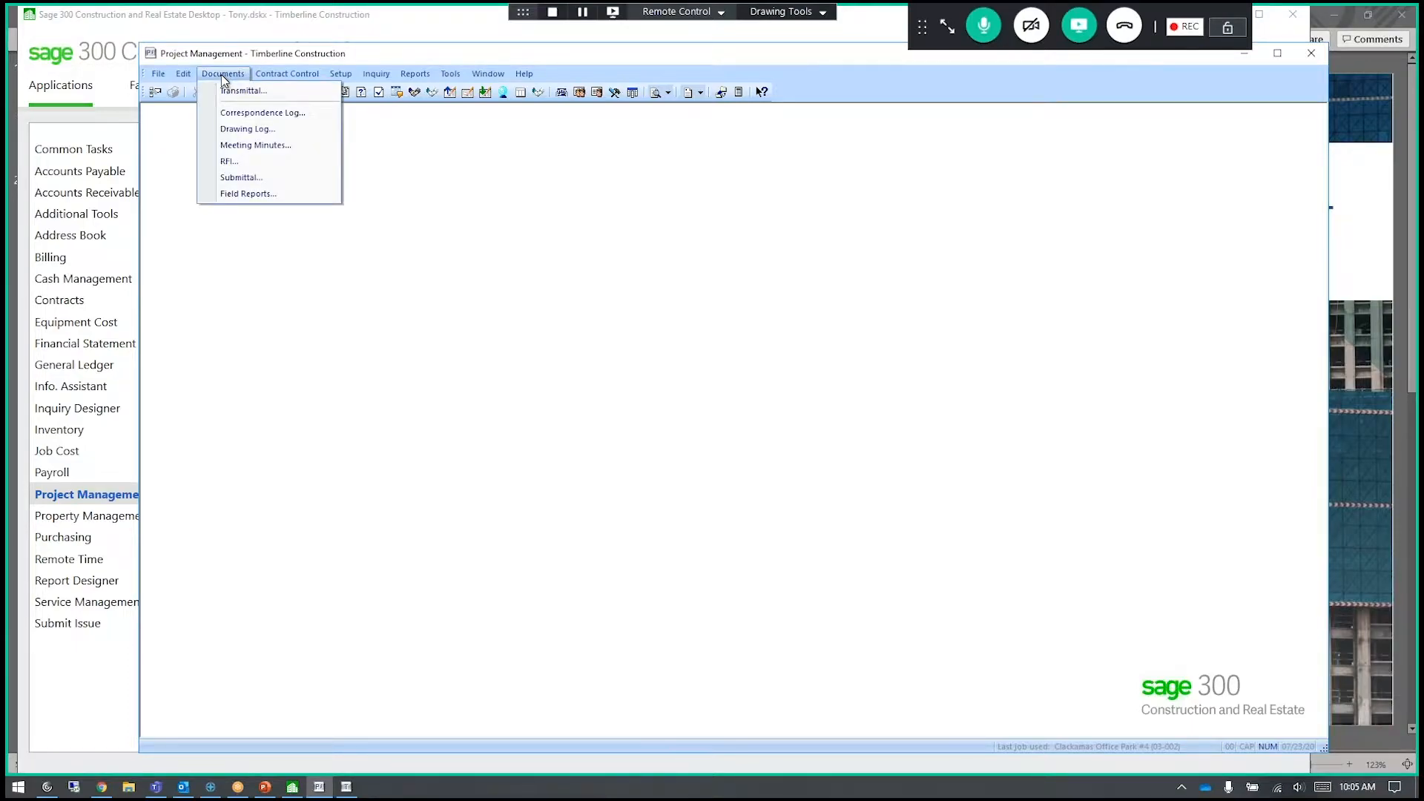
click(211, 117)
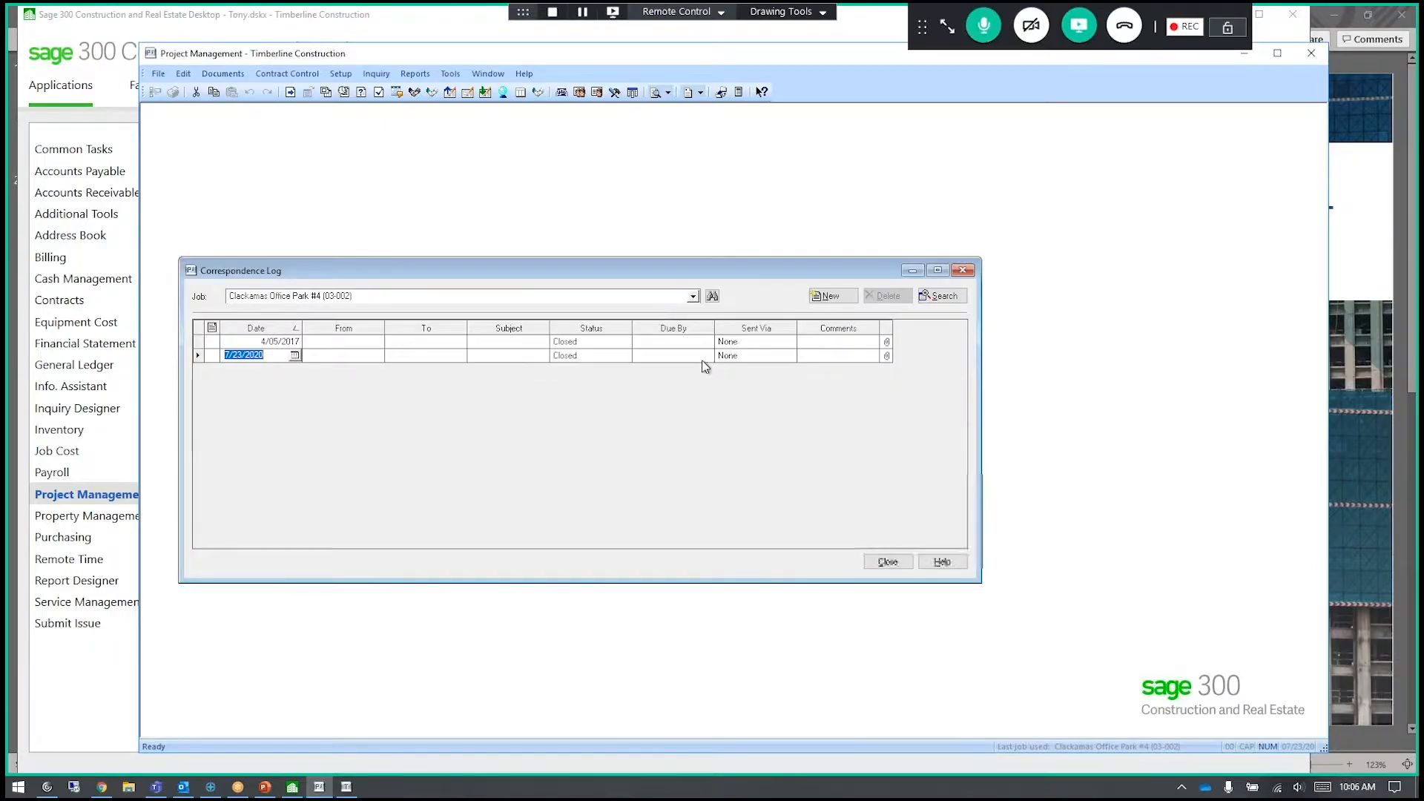
click(694, 297)
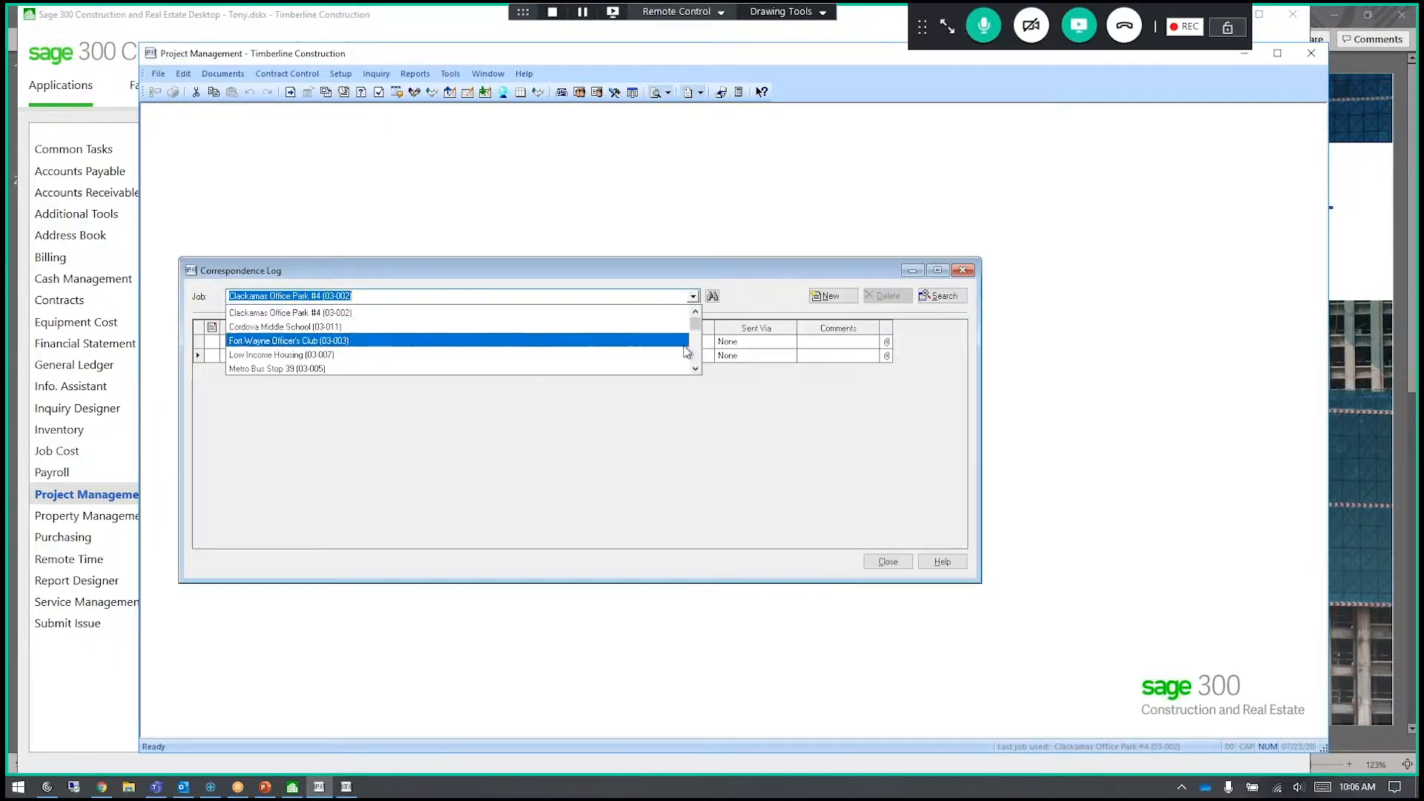
click(700, 368)
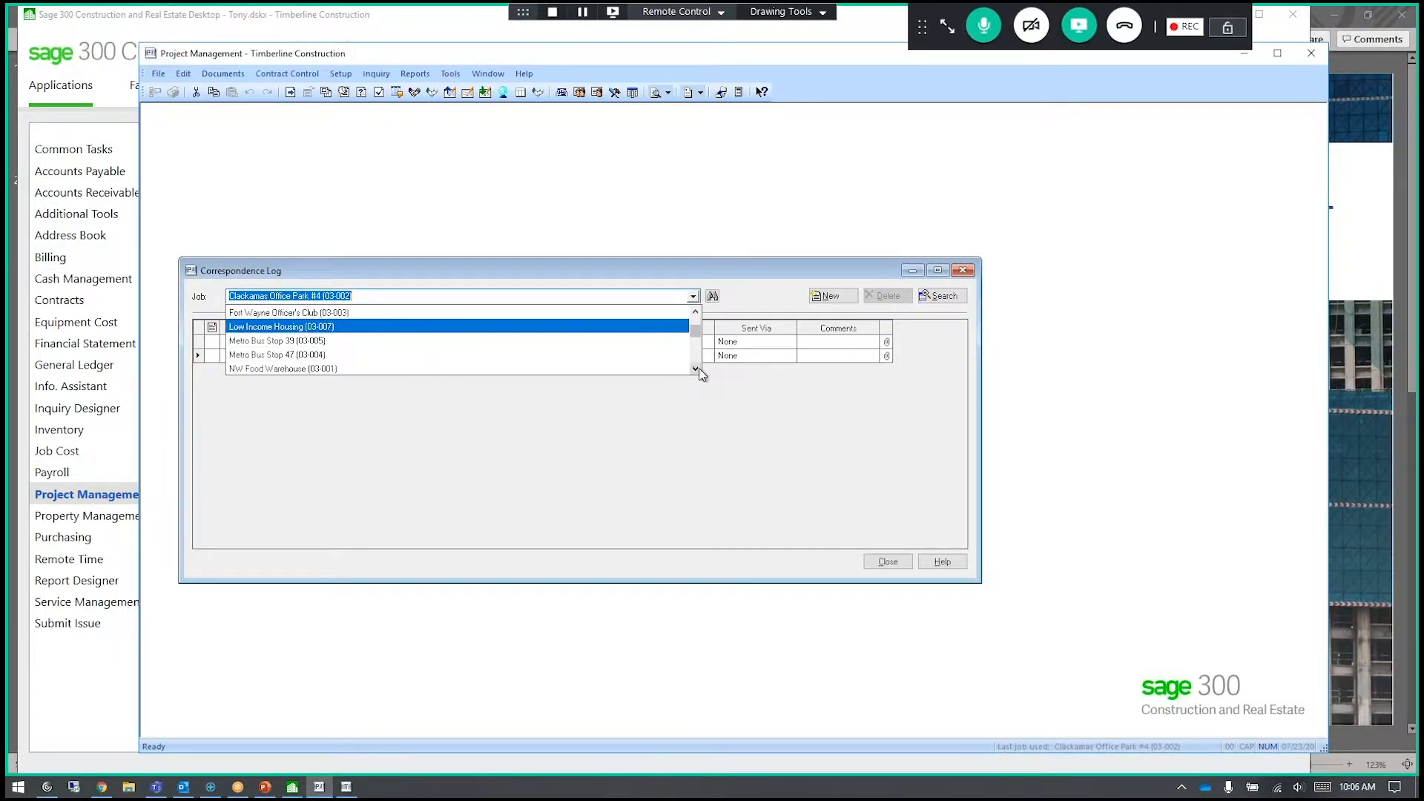
click(398, 366)
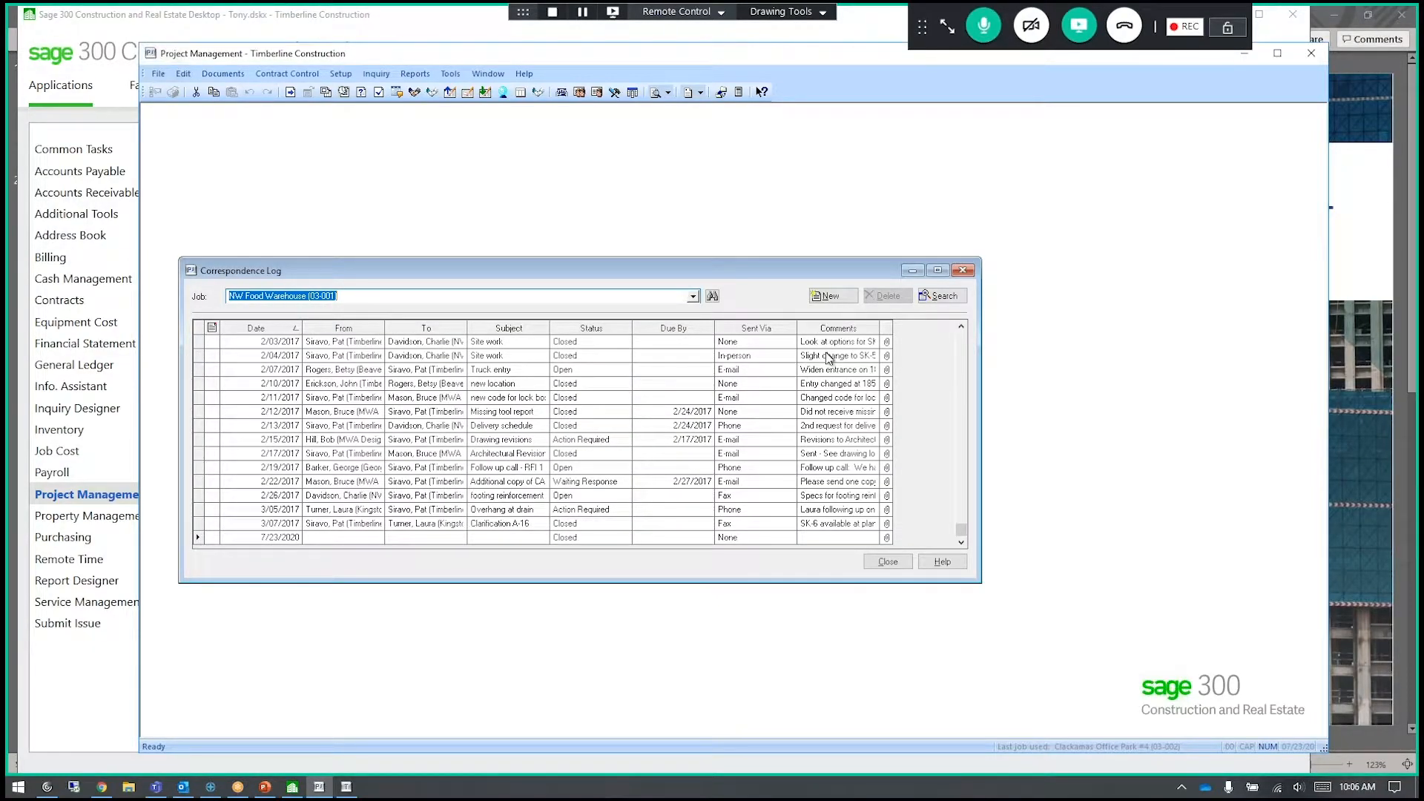
- Widen the Comments column, sort the log by Comments, From and To in turn, and close the Correspondence Log
drag(882, 328, 920, 328)
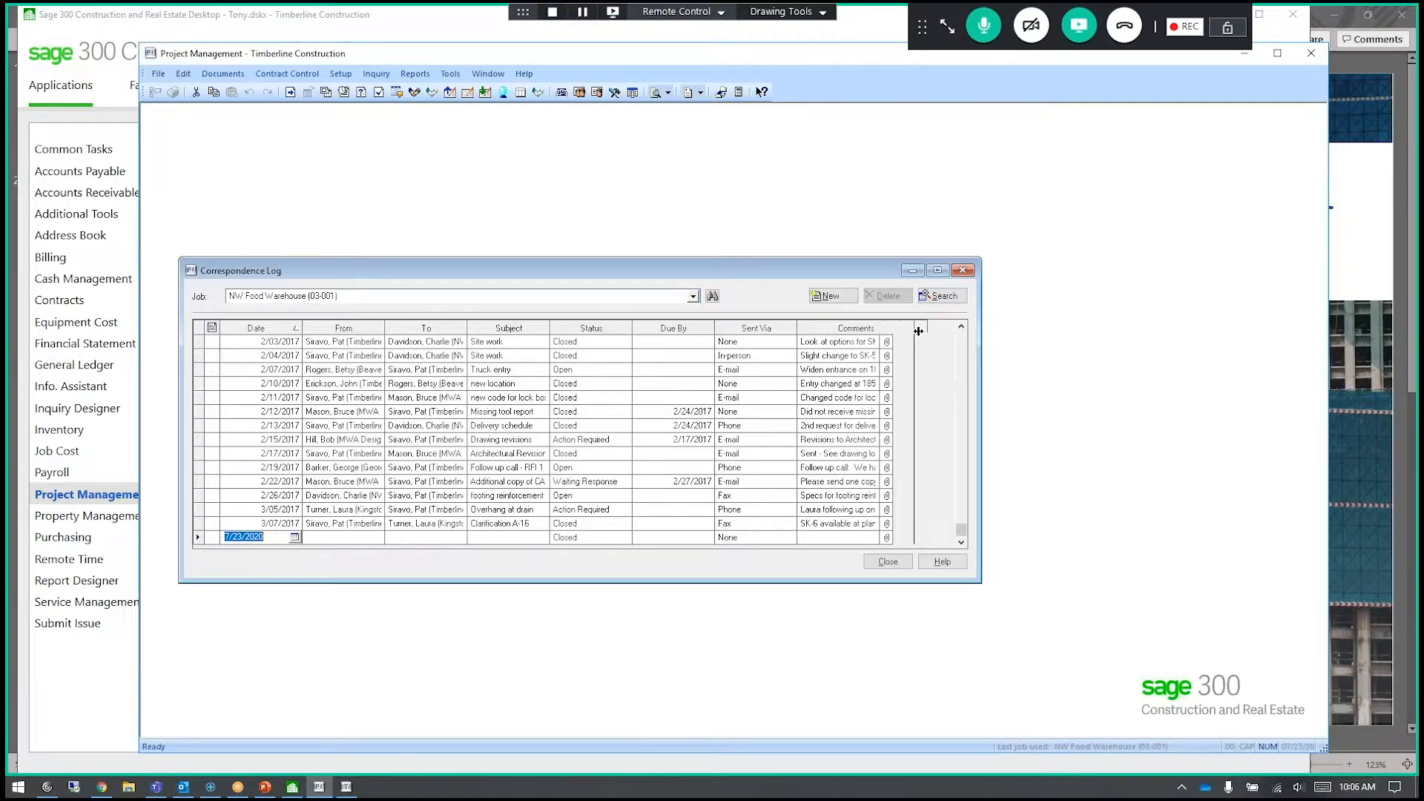
click(871, 329)
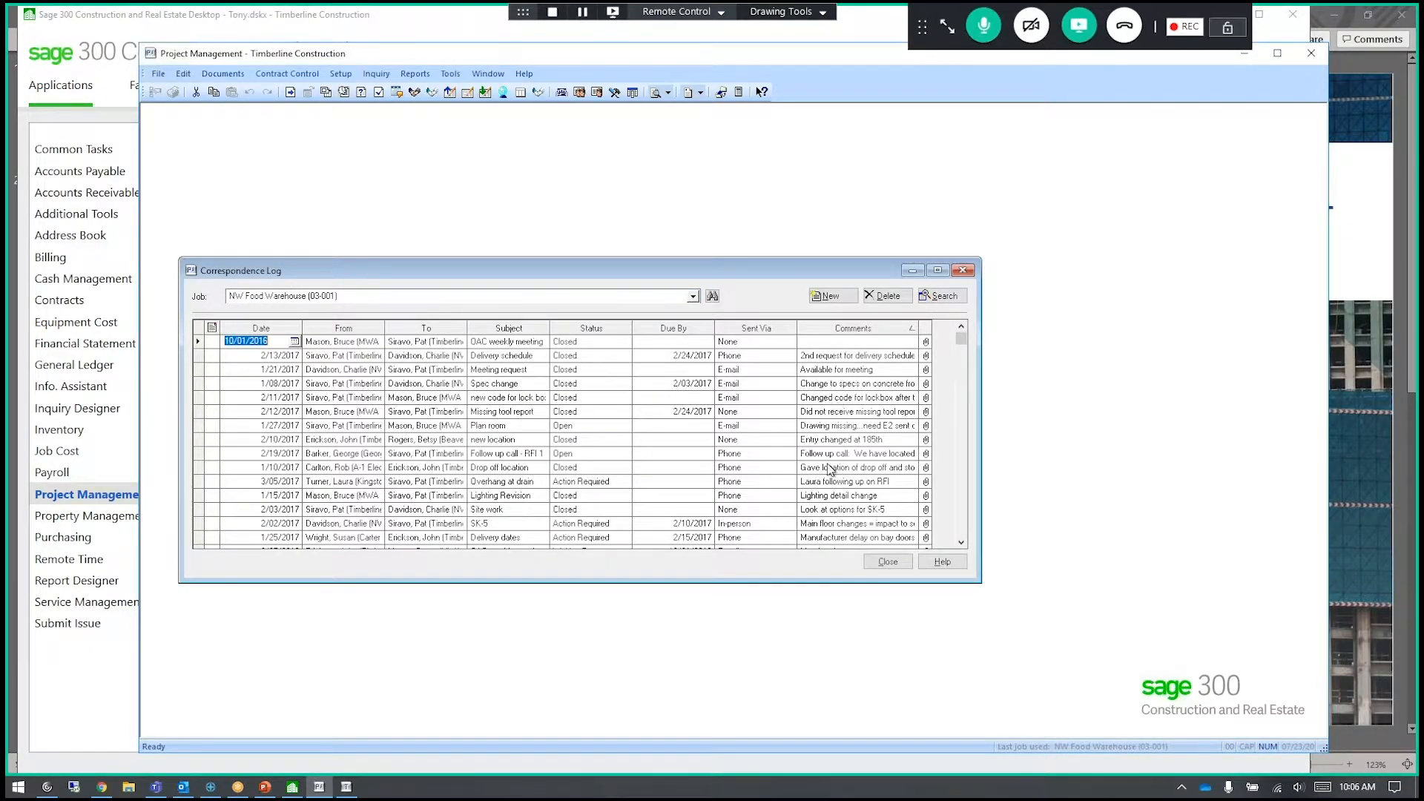
click(360, 333)
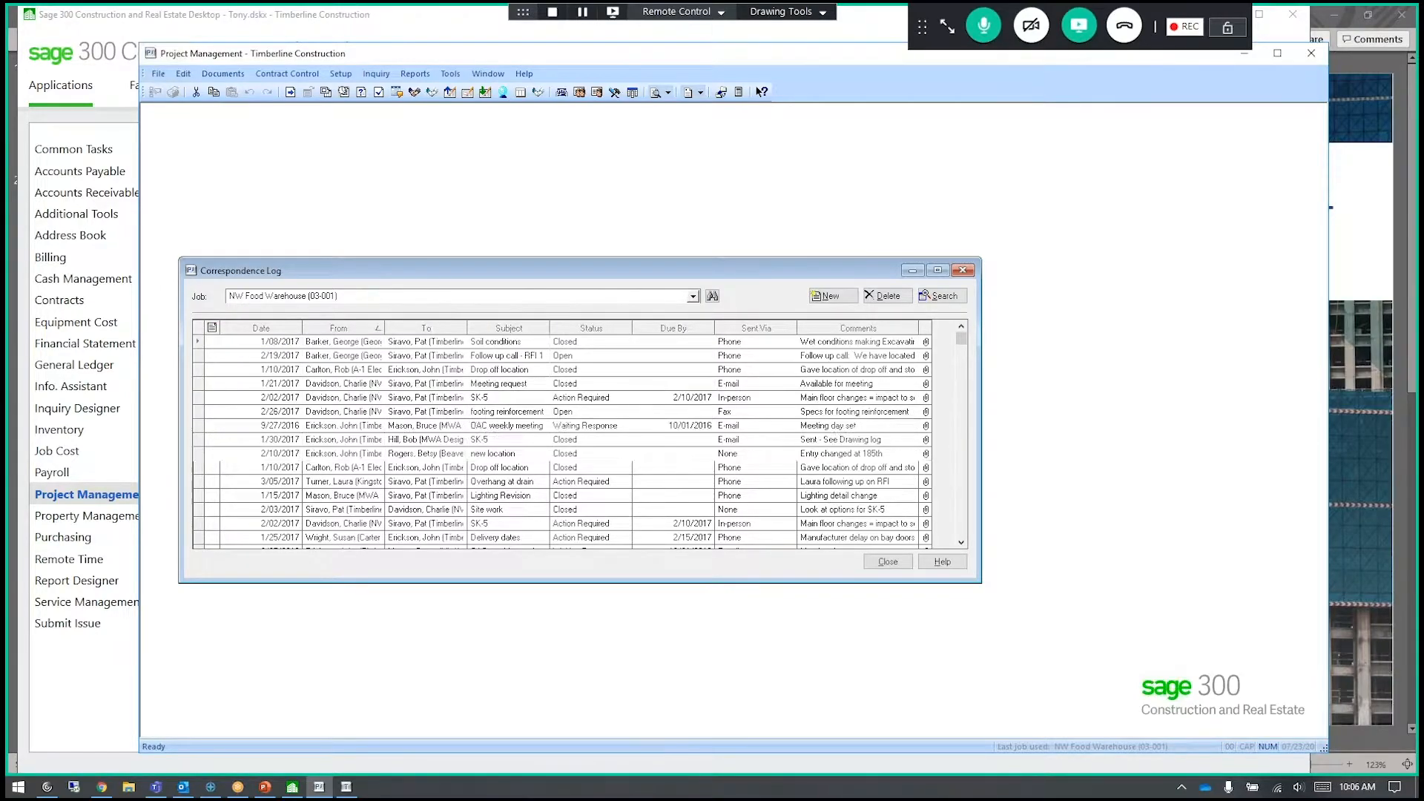
click(413, 331)
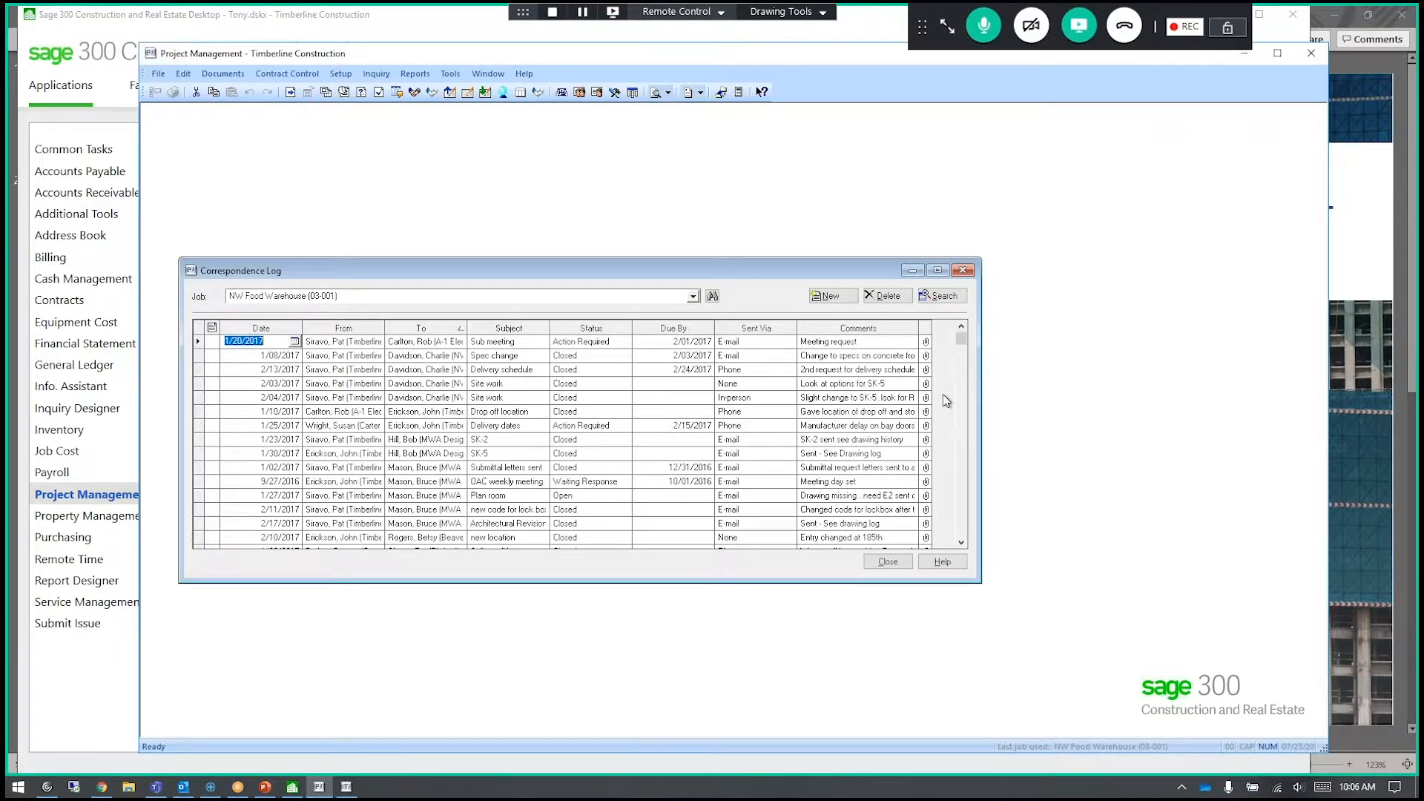
click(882, 565)
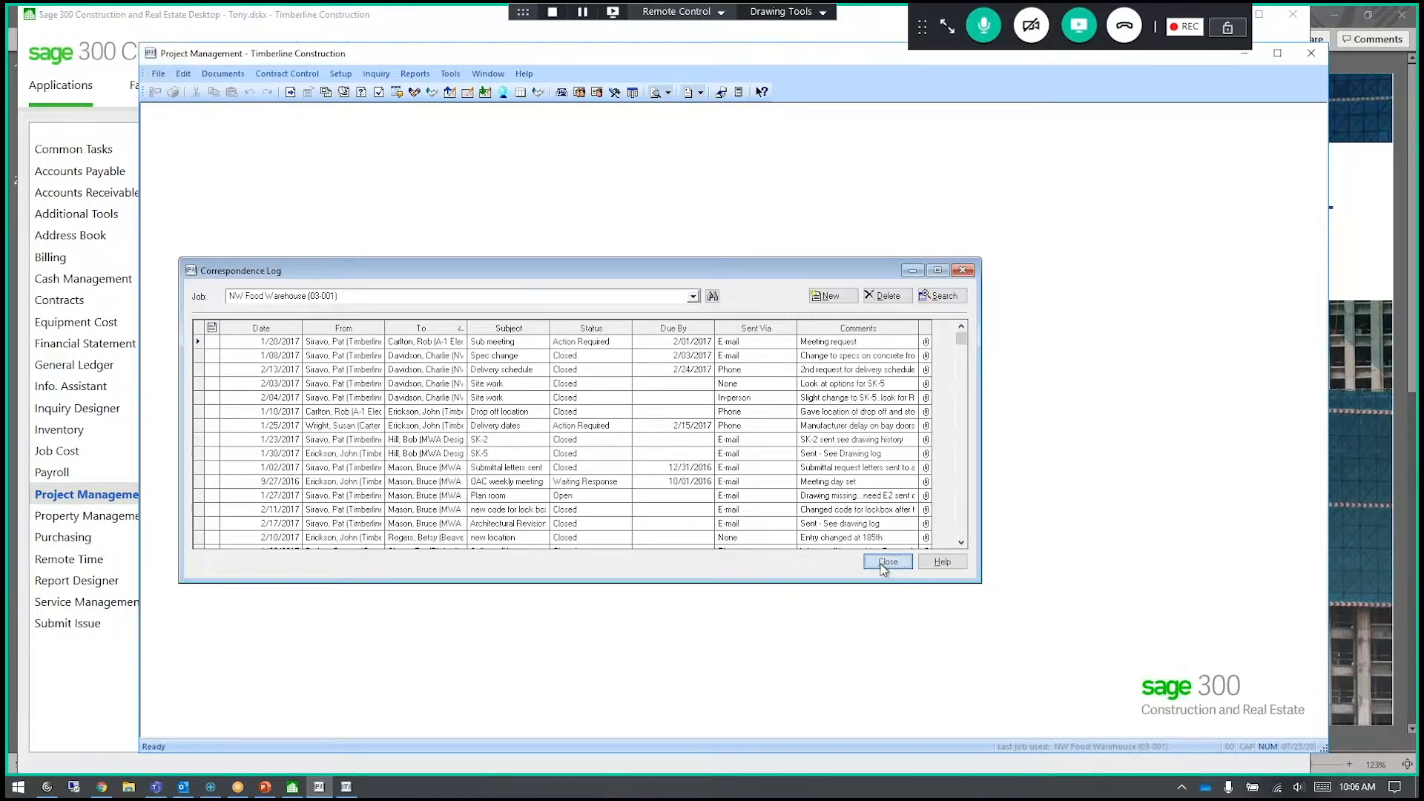
- Open the Drawing Log and compare the list of all drawings with the list of only current drawings
click(224, 74)
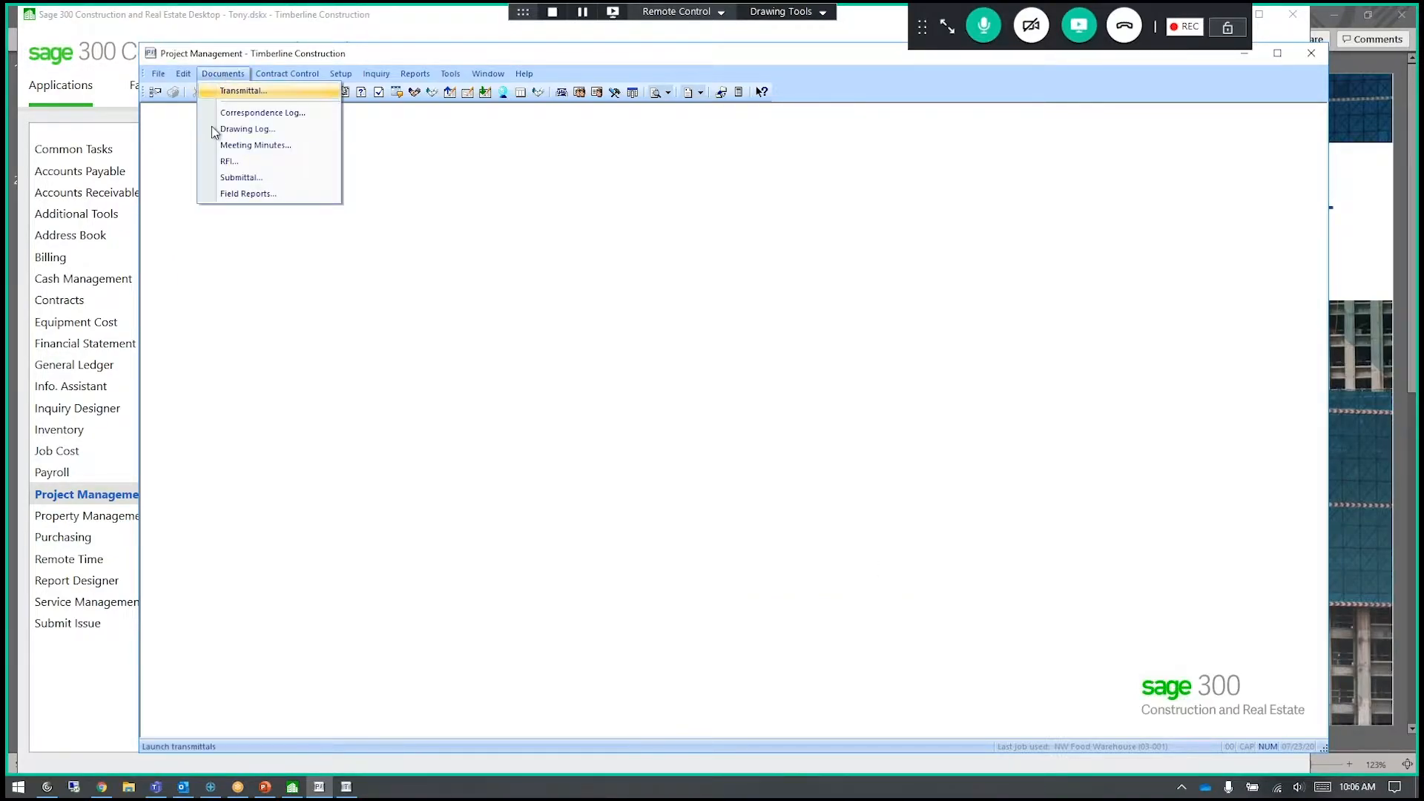
click(245, 129)
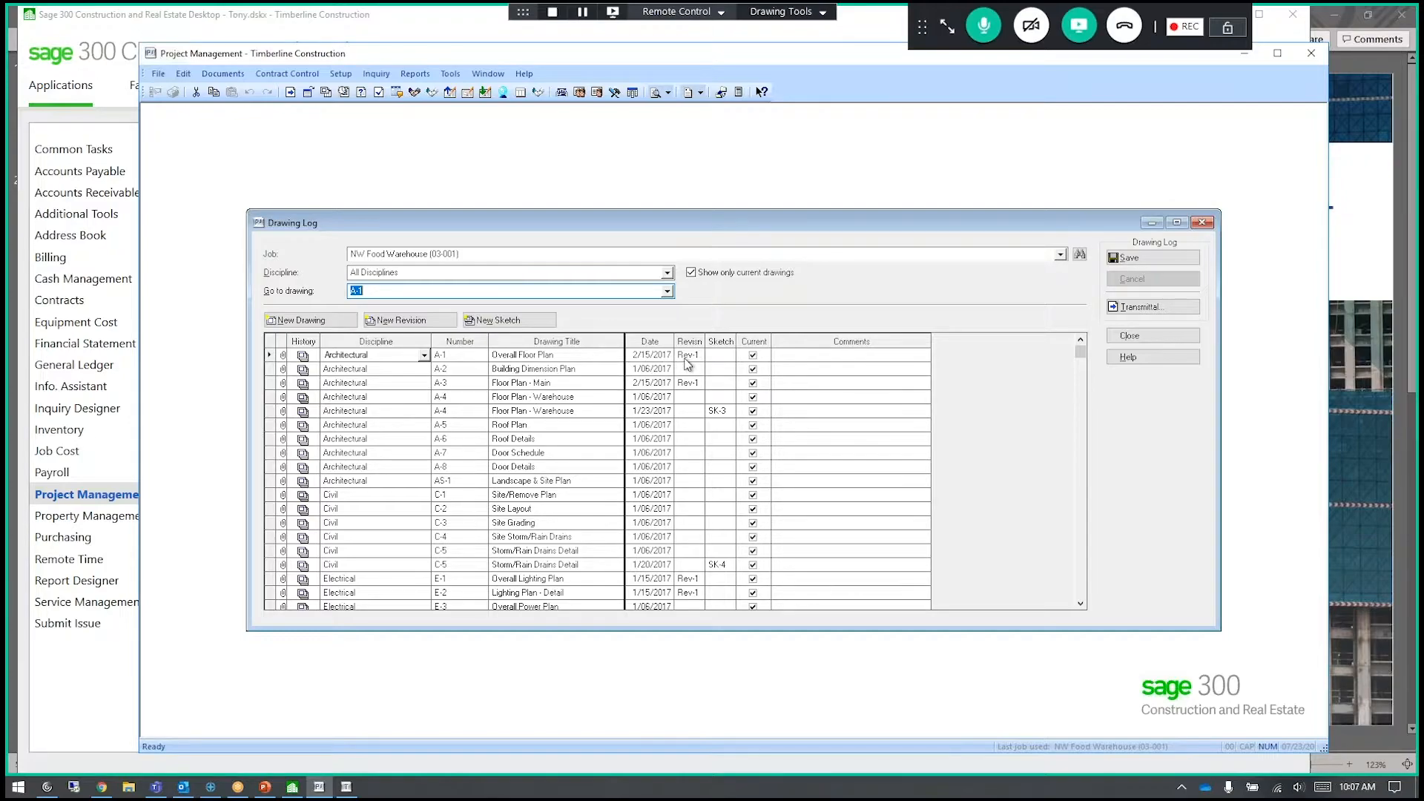
click(691, 274)
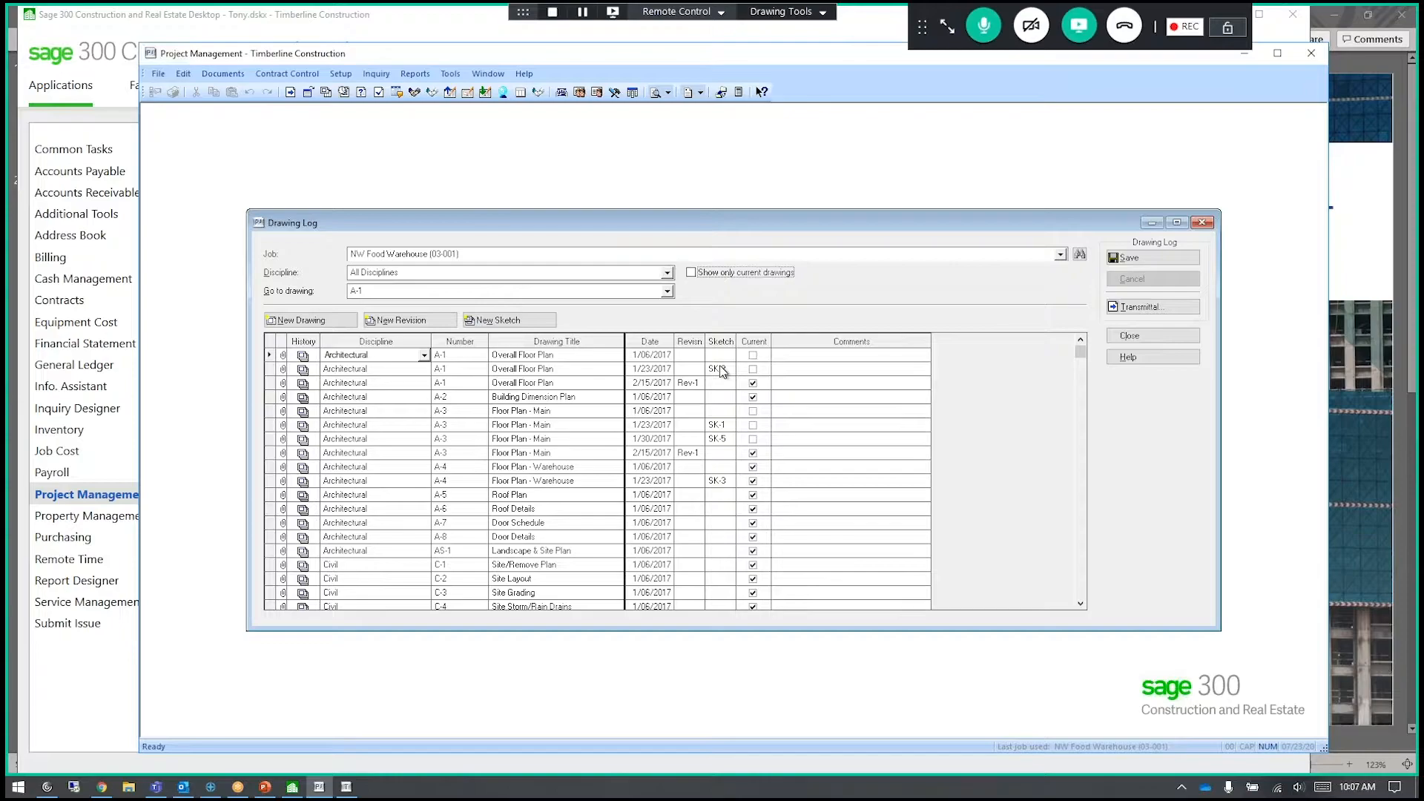
click(691, 272)
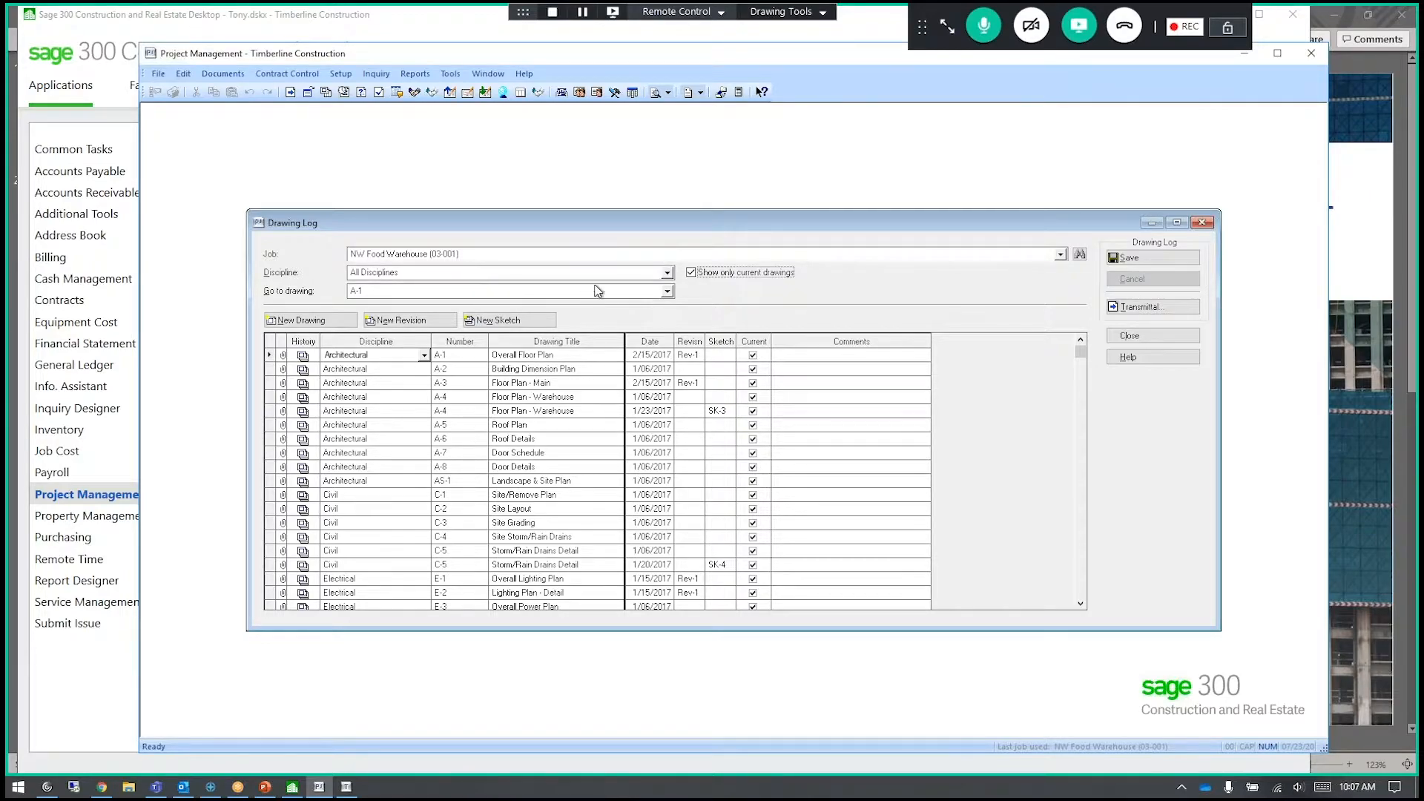
- Filter the Drawing Log by the Landscape discipline
click(668, 274)
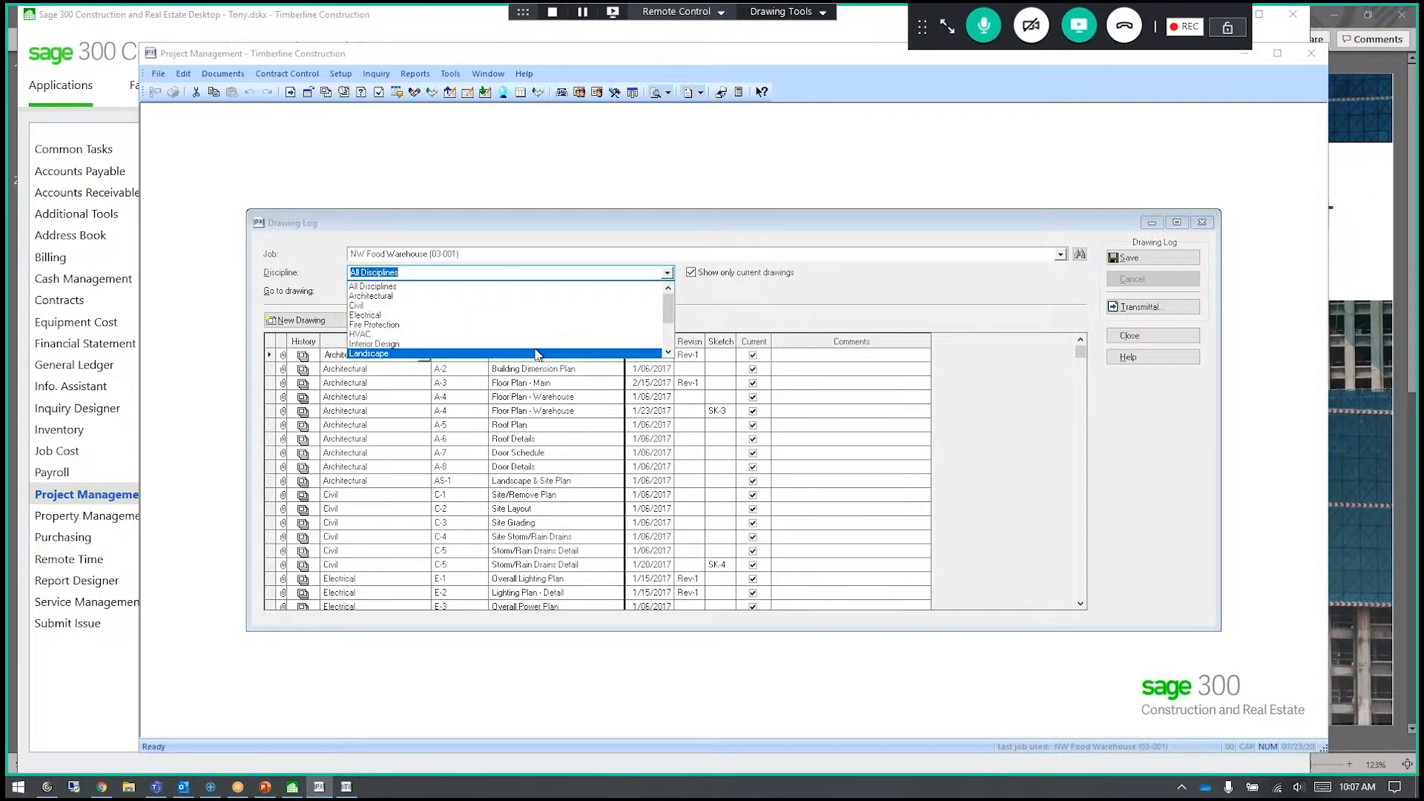
click(538, 354)
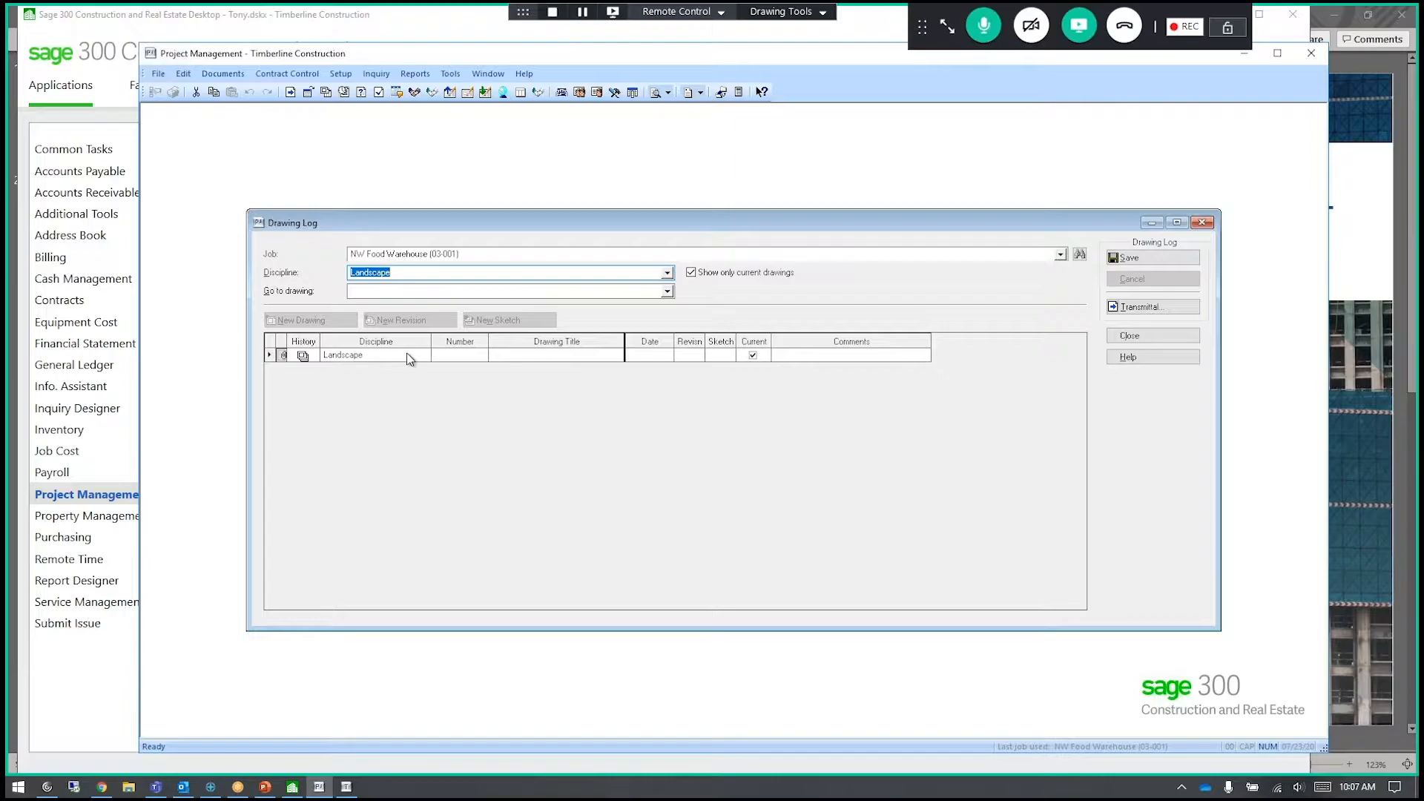
- Filter the Drawing Log by the HVAC discipline, and switch the filter to Architectural
click(667, 273)
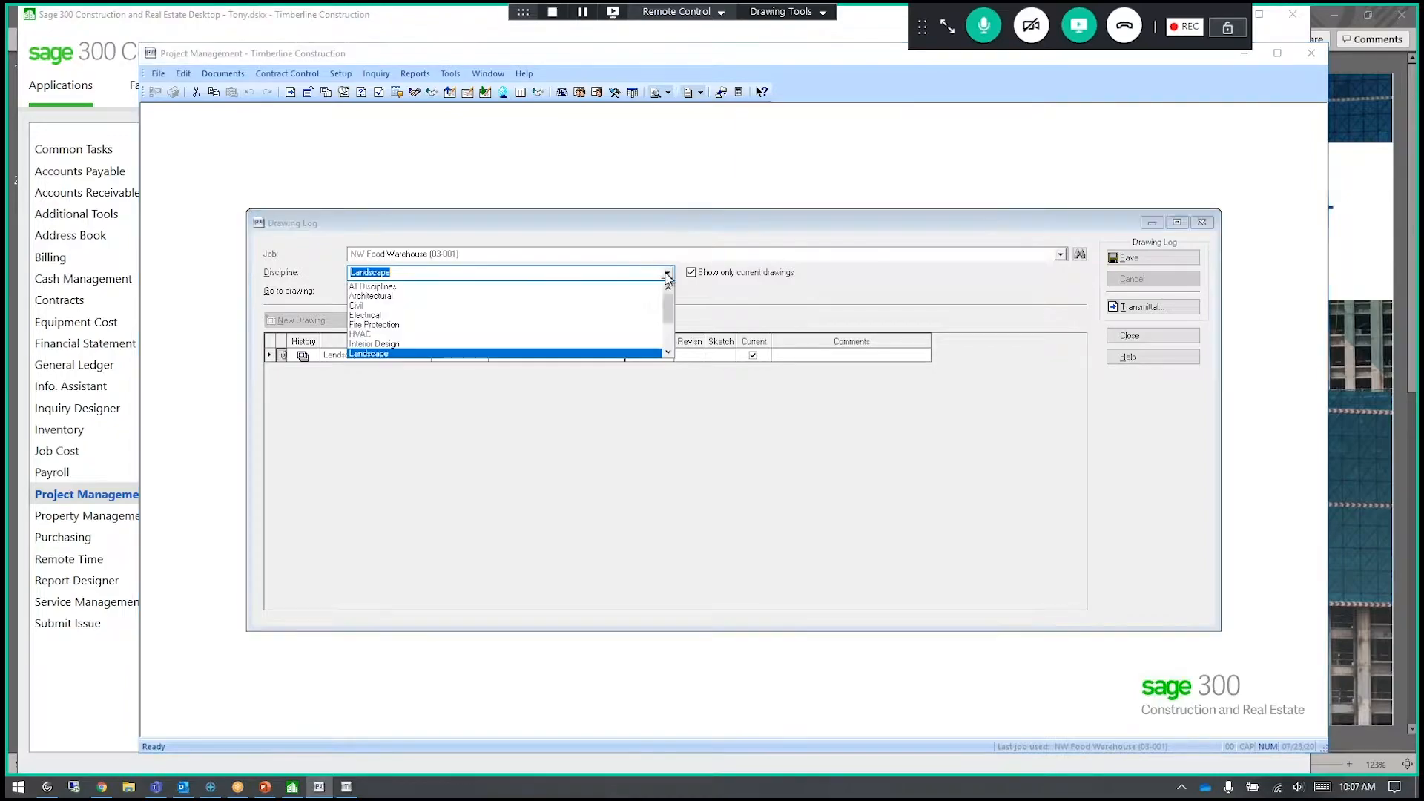
click(478, 334)
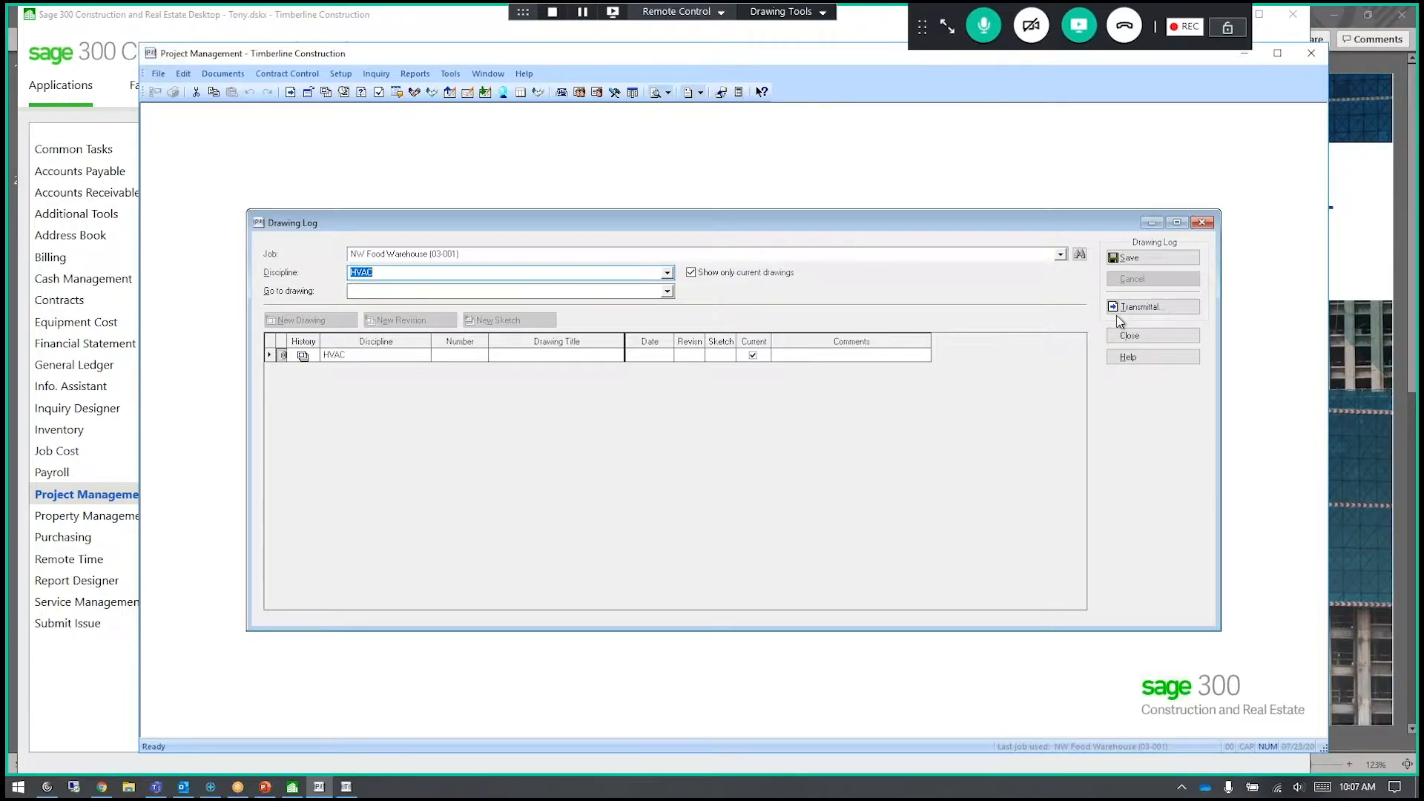
click(667, 273)
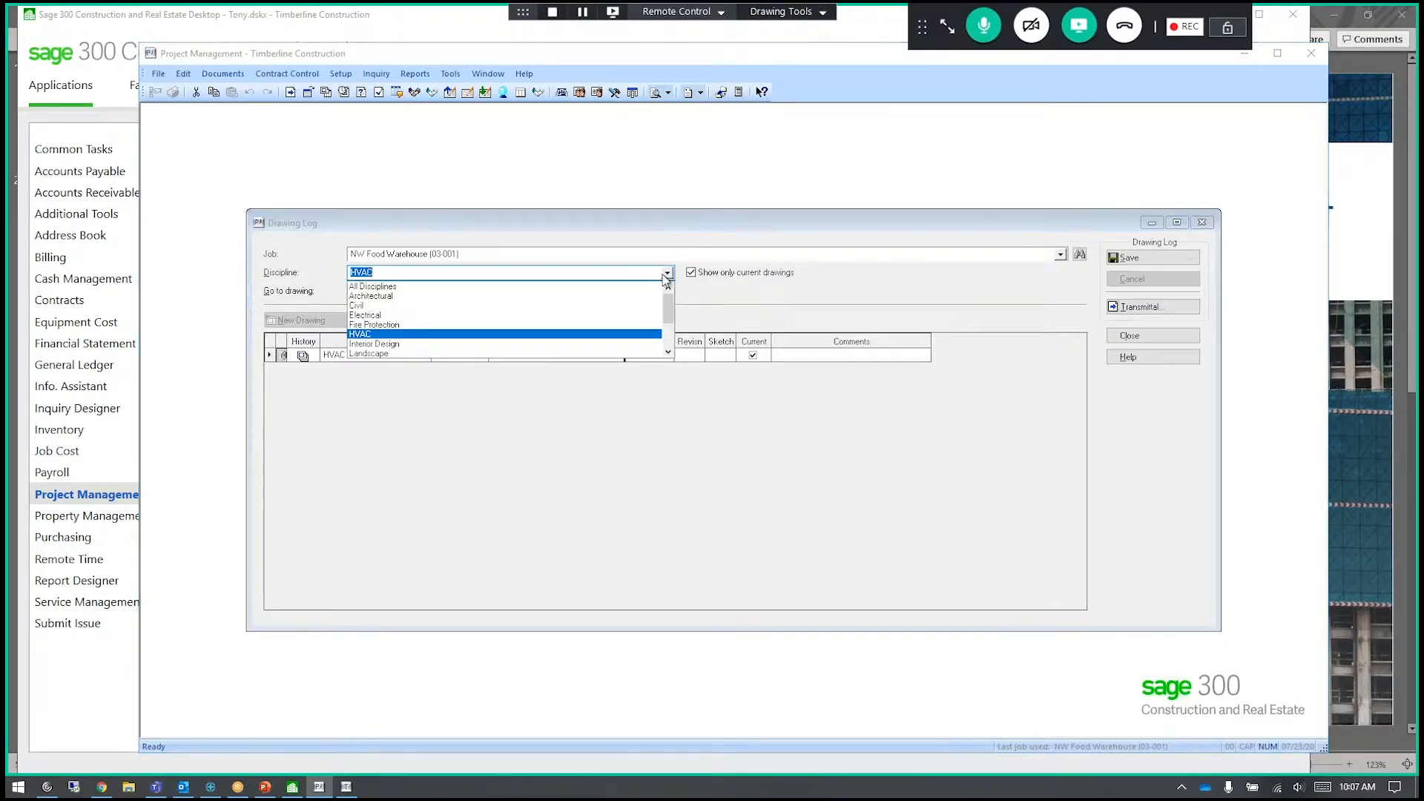
click(632, 295)
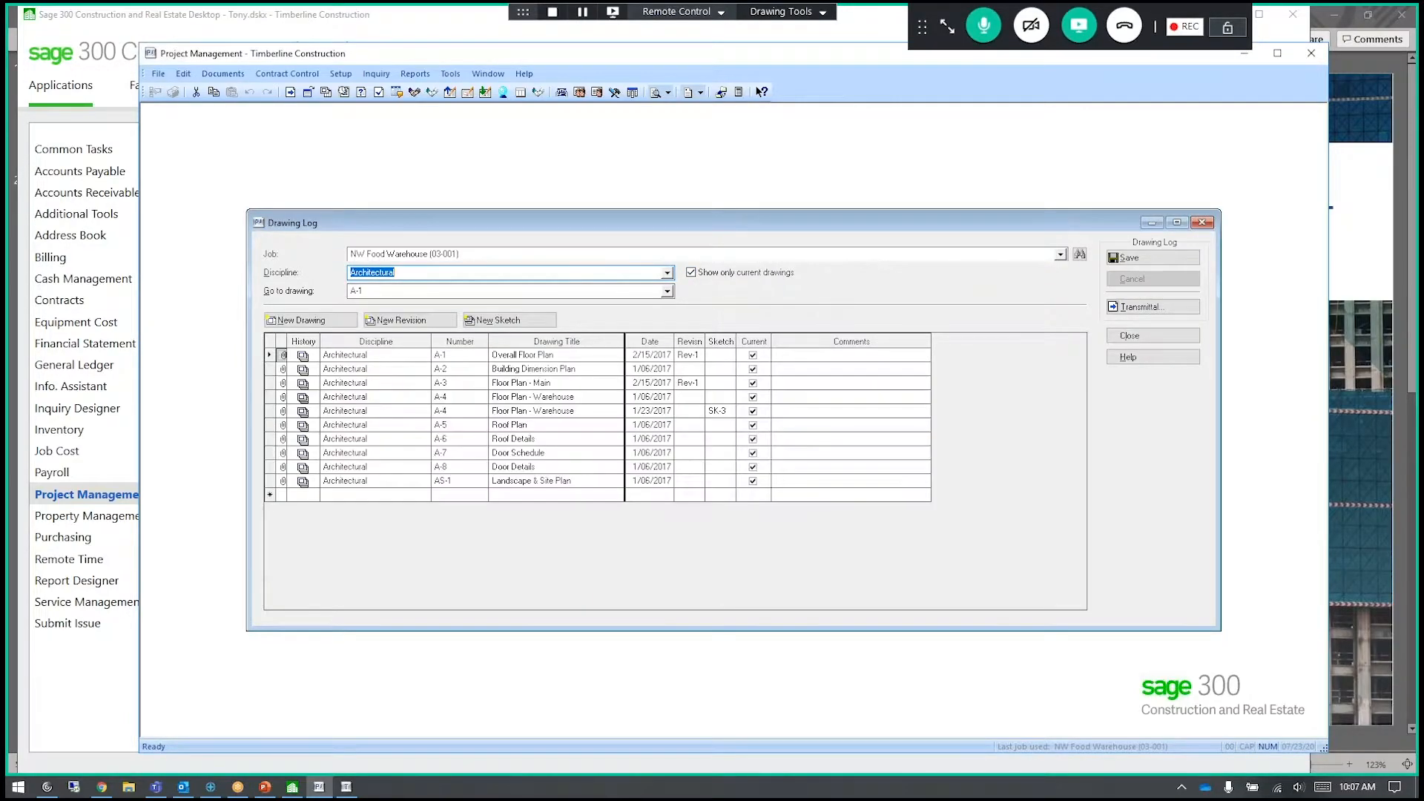
- Create a transmittal for the current Architectural drawing A-1, Overall Floor Plan, enlarging the drawing selection dialog
click(1116, 307)
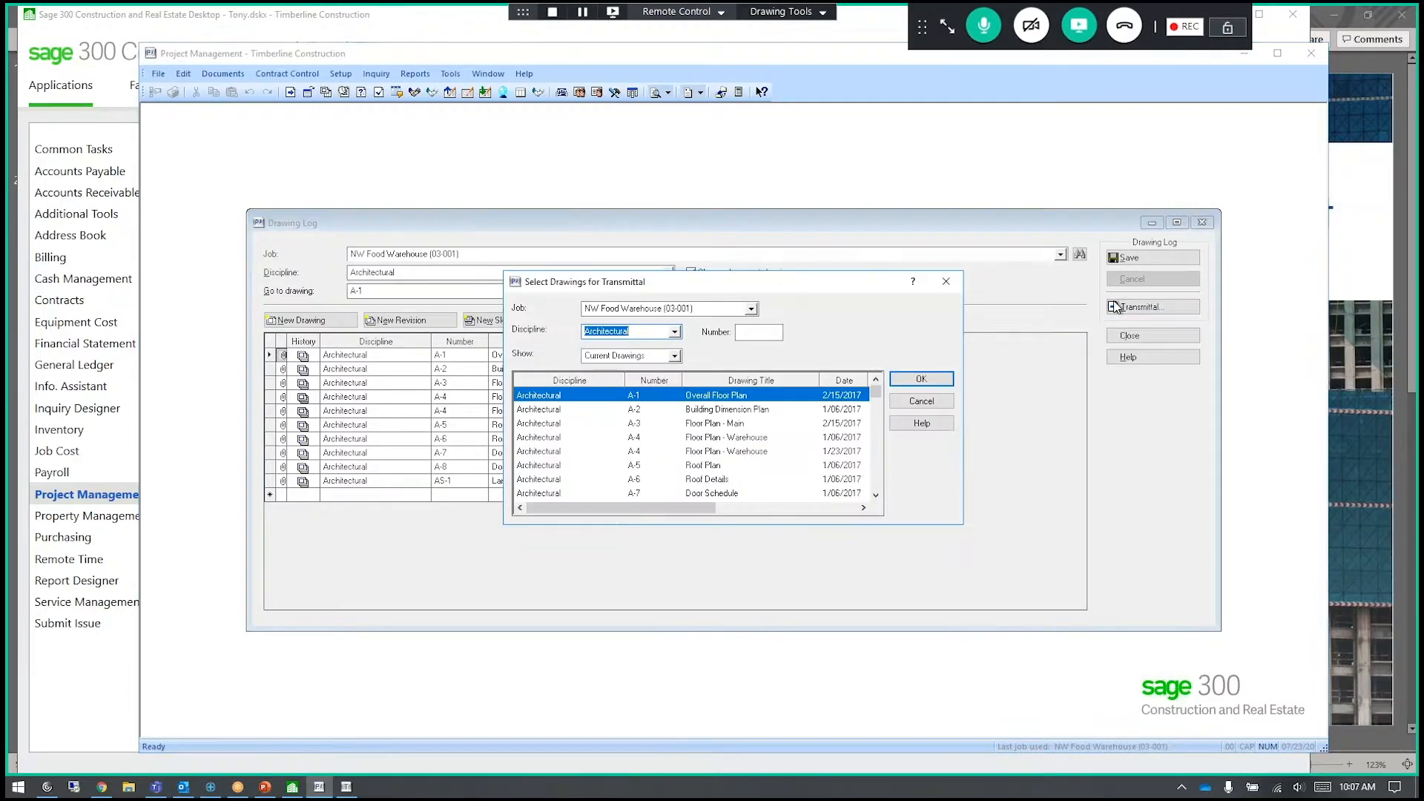
drag(744, 284, 727, 224)
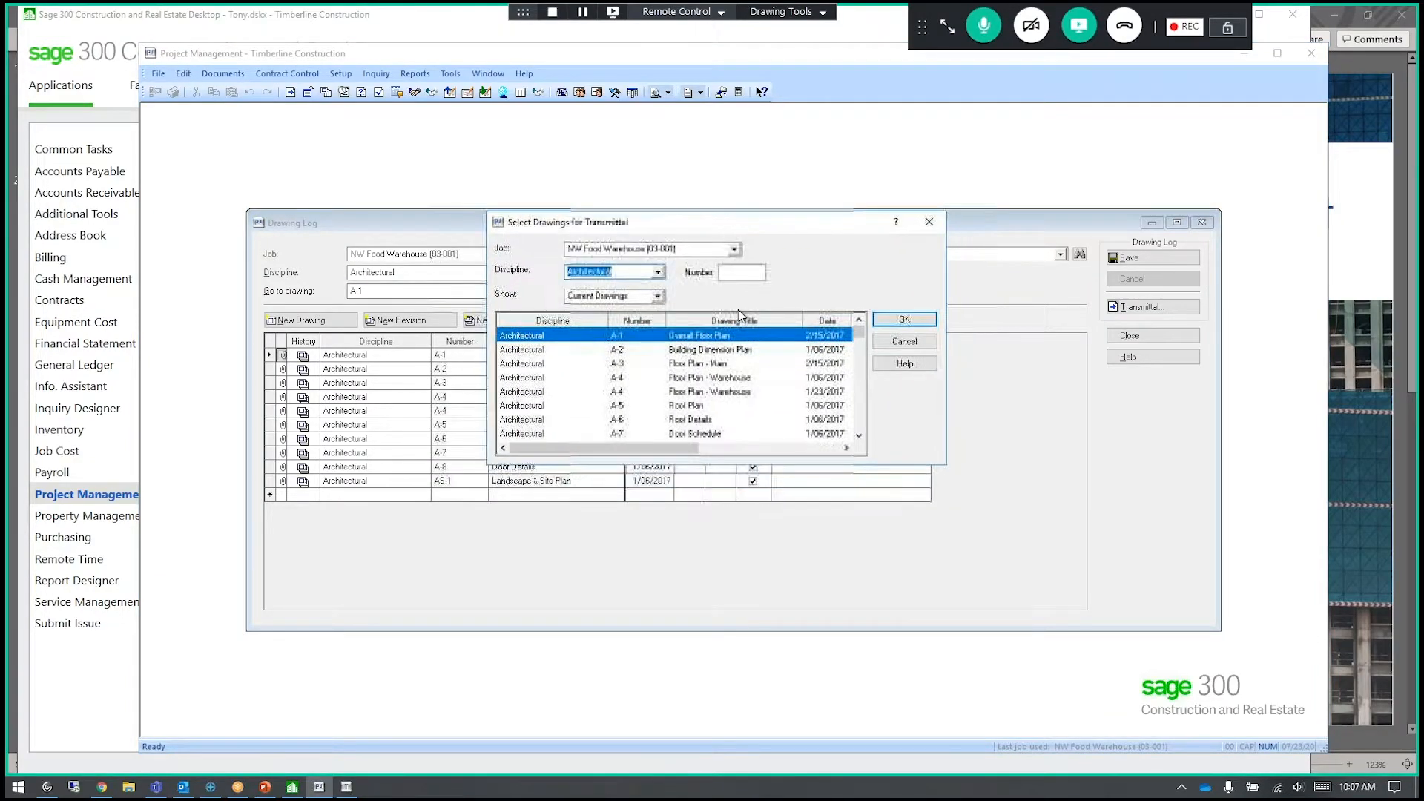
drag(758, 464, 759, 591)
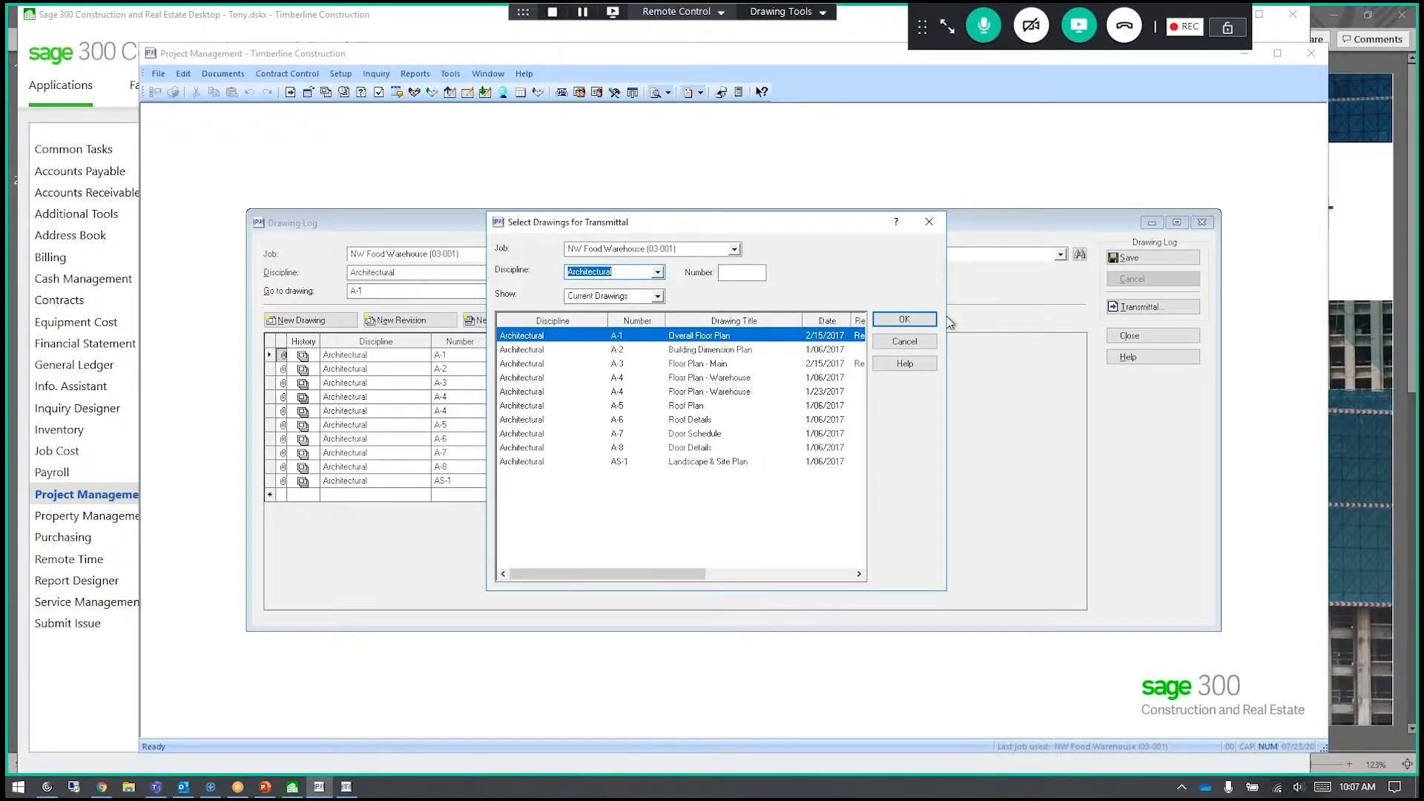
click(918, 319)
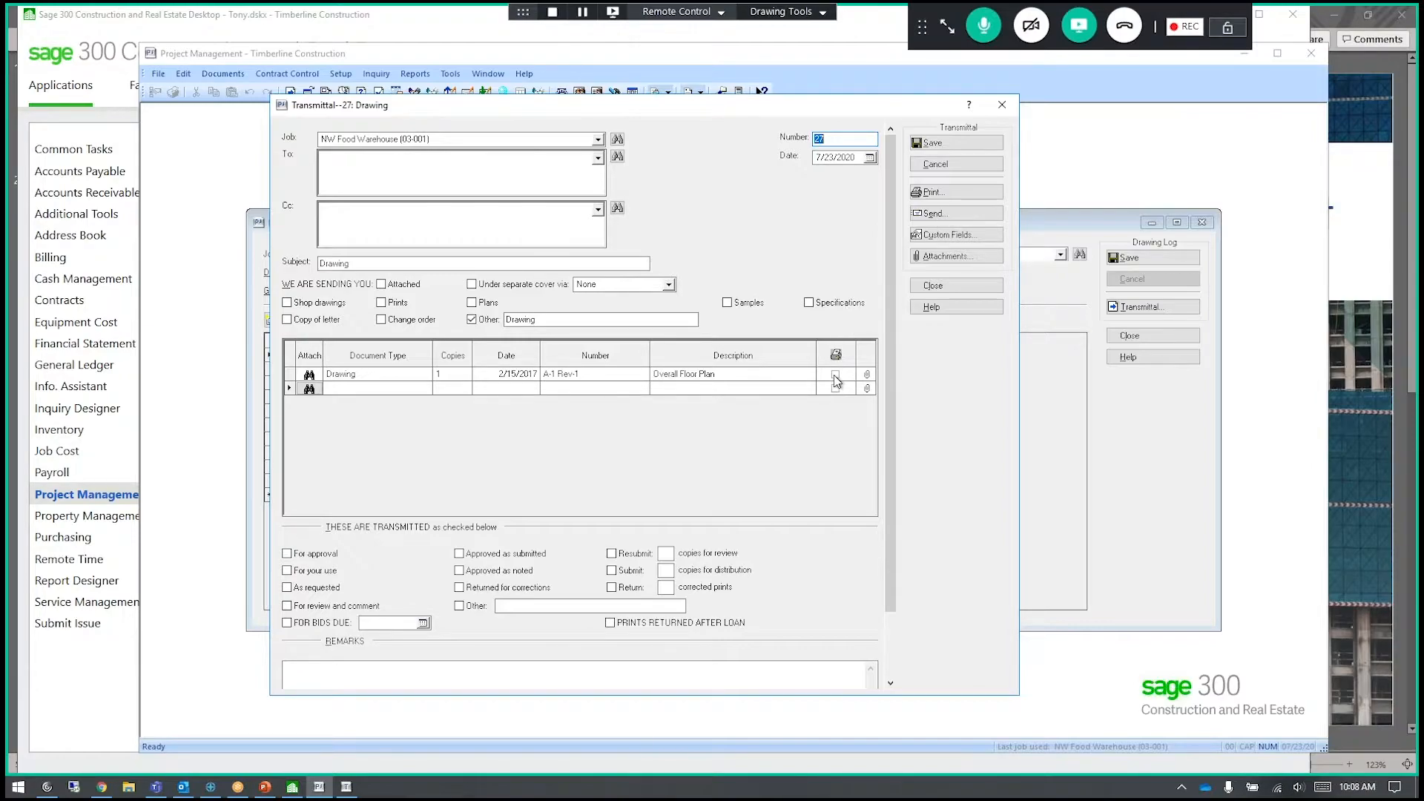
- Close the drawing transmittal and the Drawing Log
click(933, 286)
click(708, 436)
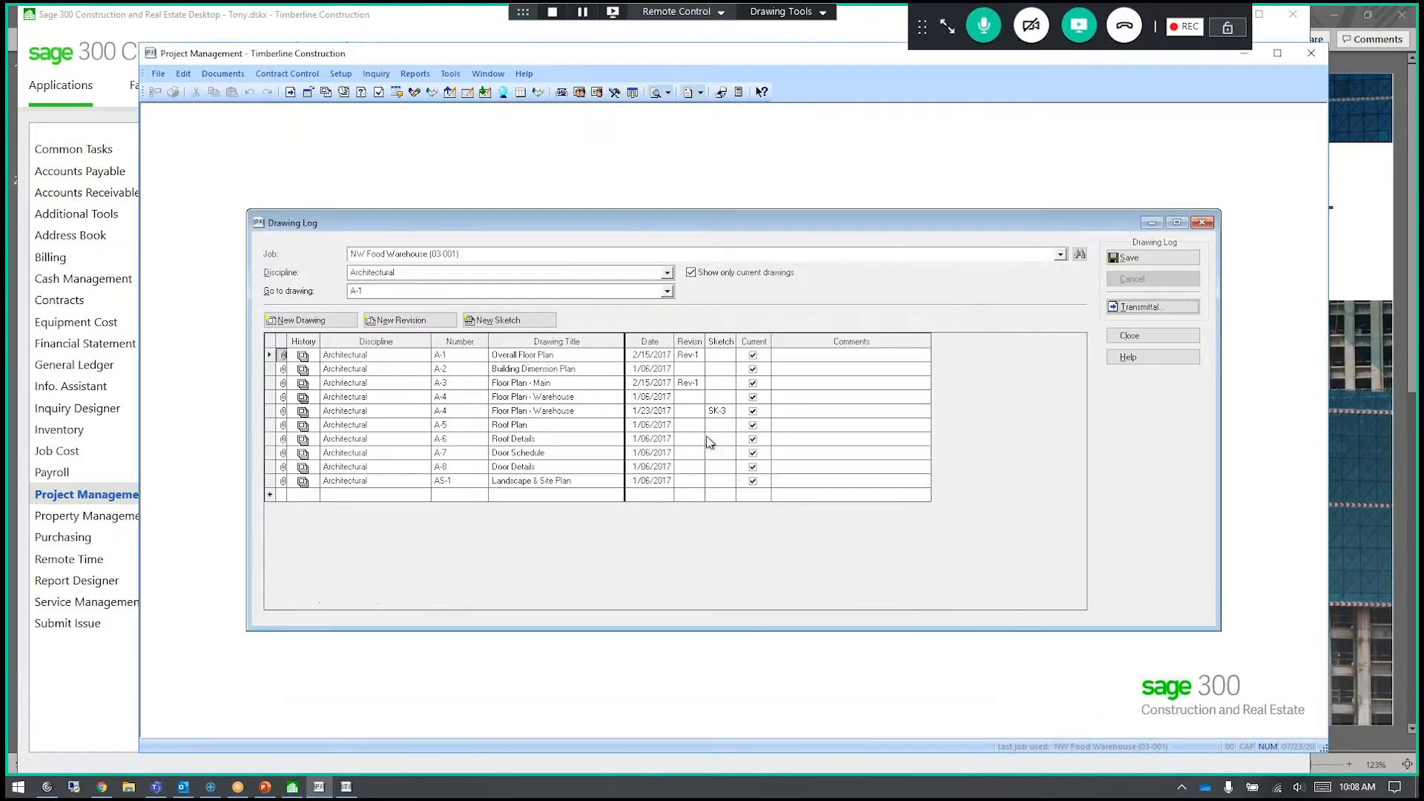
click(1125, 336)
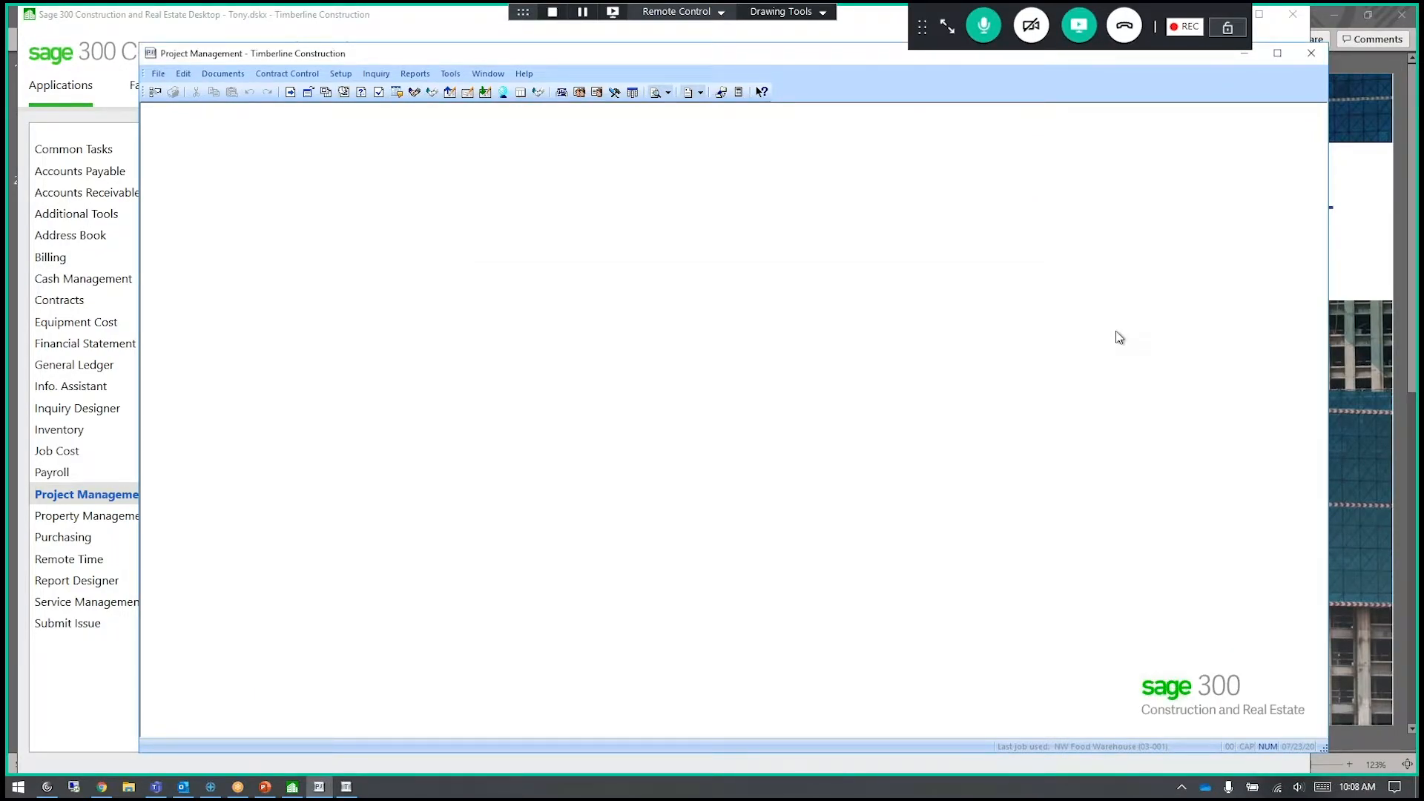
- Switch to the Sage 300 desktop and examine the job overview report for Clackamas Office Park #4, including its document control figures
click(358, 34)
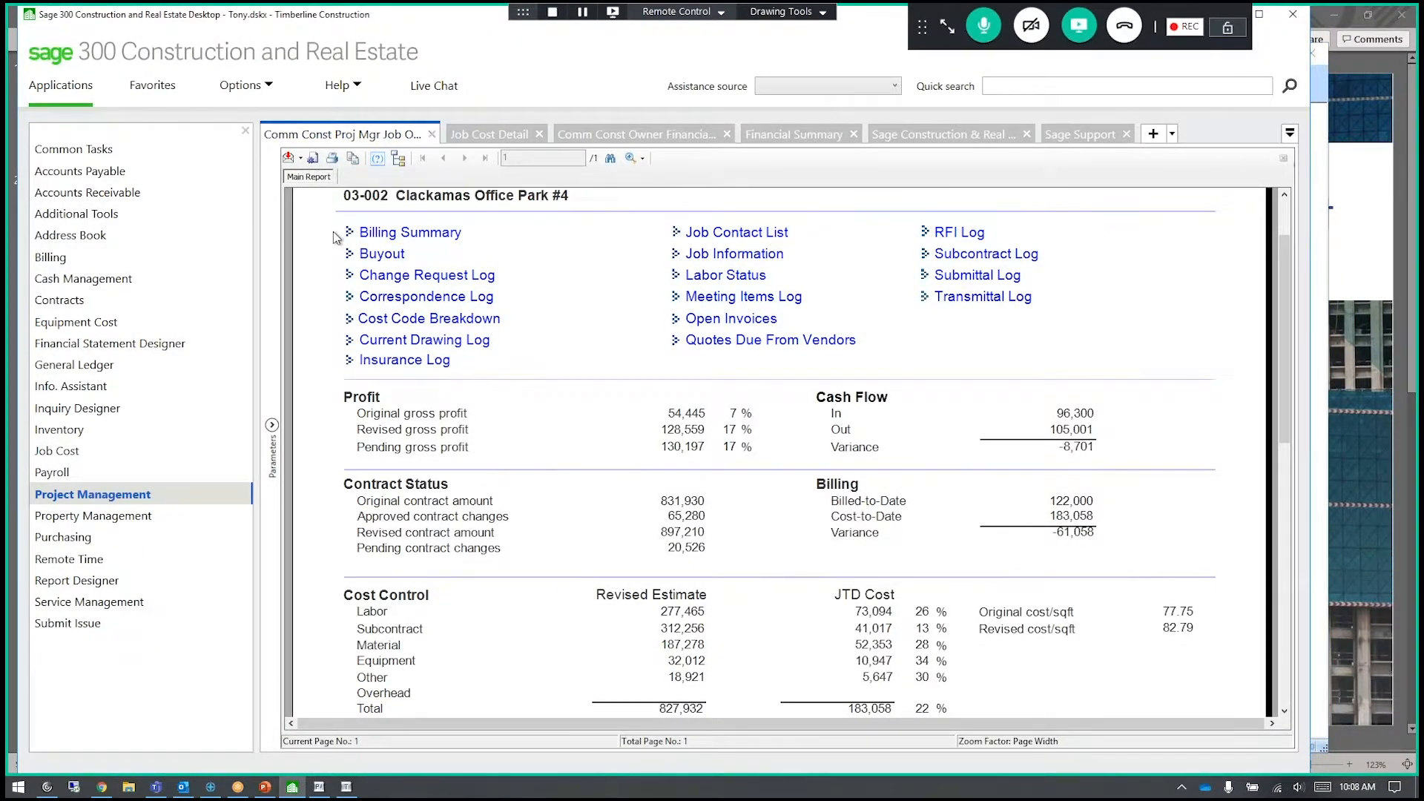
scroll(332, 232, down, 3)
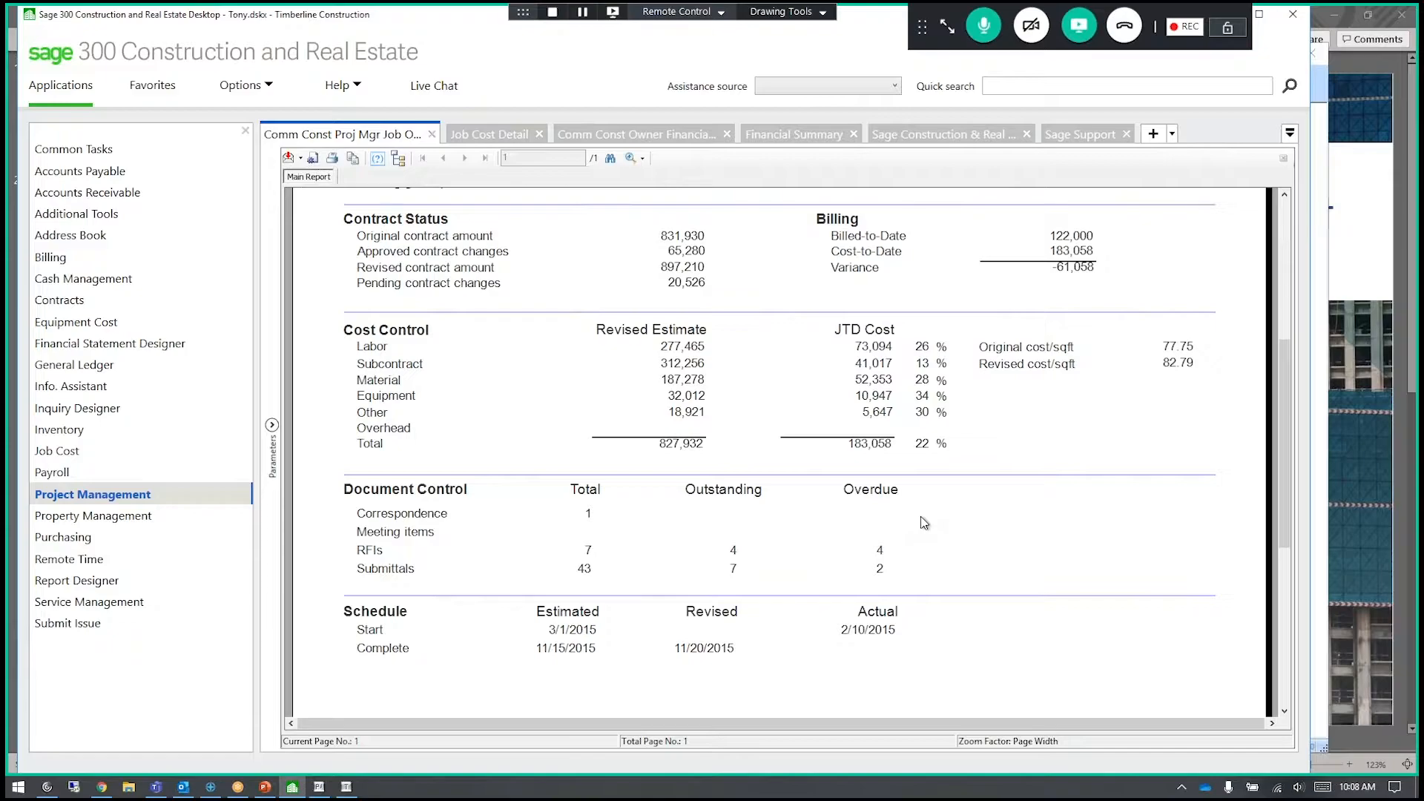
scroll(478, 504, up, 2)
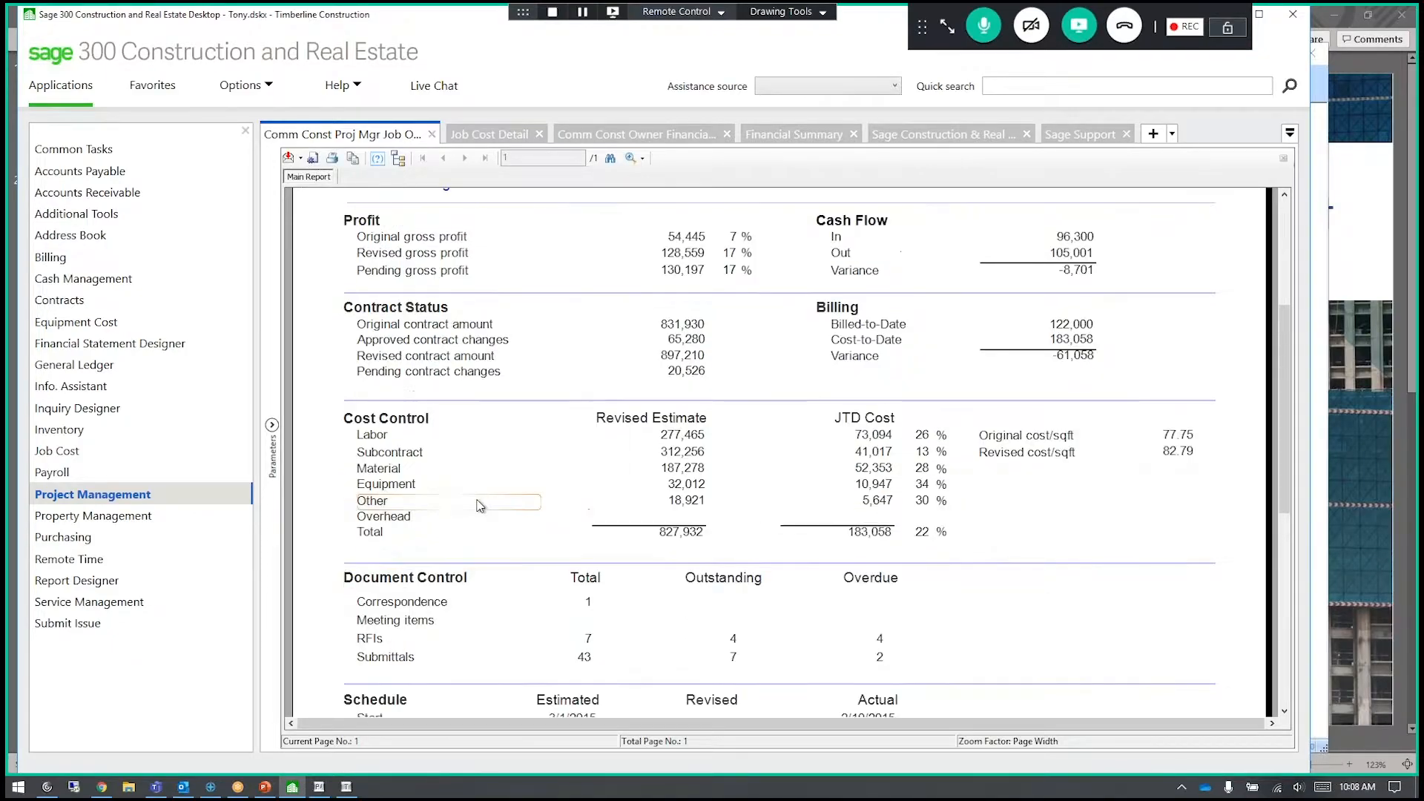
scroll(479, 504, up, 1)
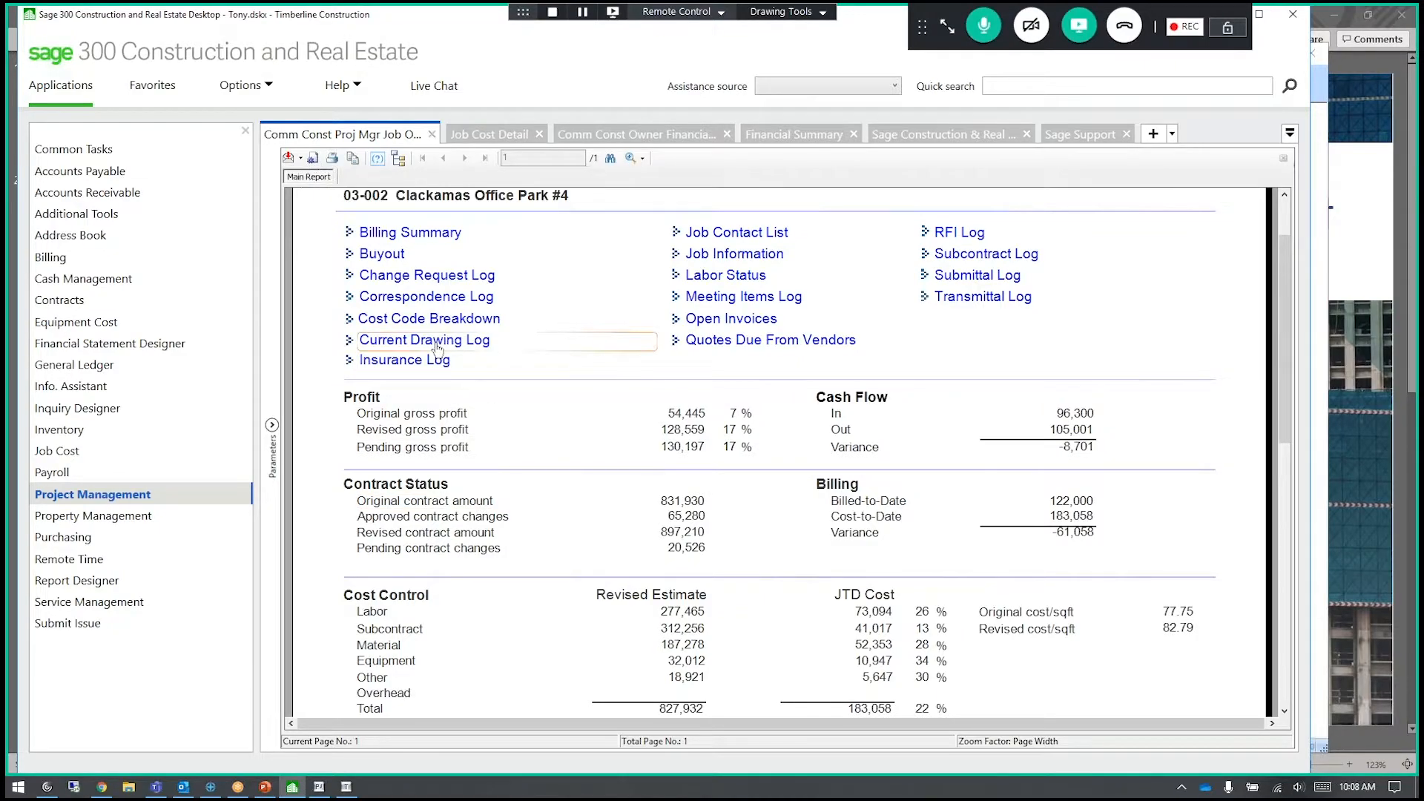
- View the report's Current Drawing Log and Change Request Log for Clackamas Office Park #4, closing each detail view
click(461, 339)
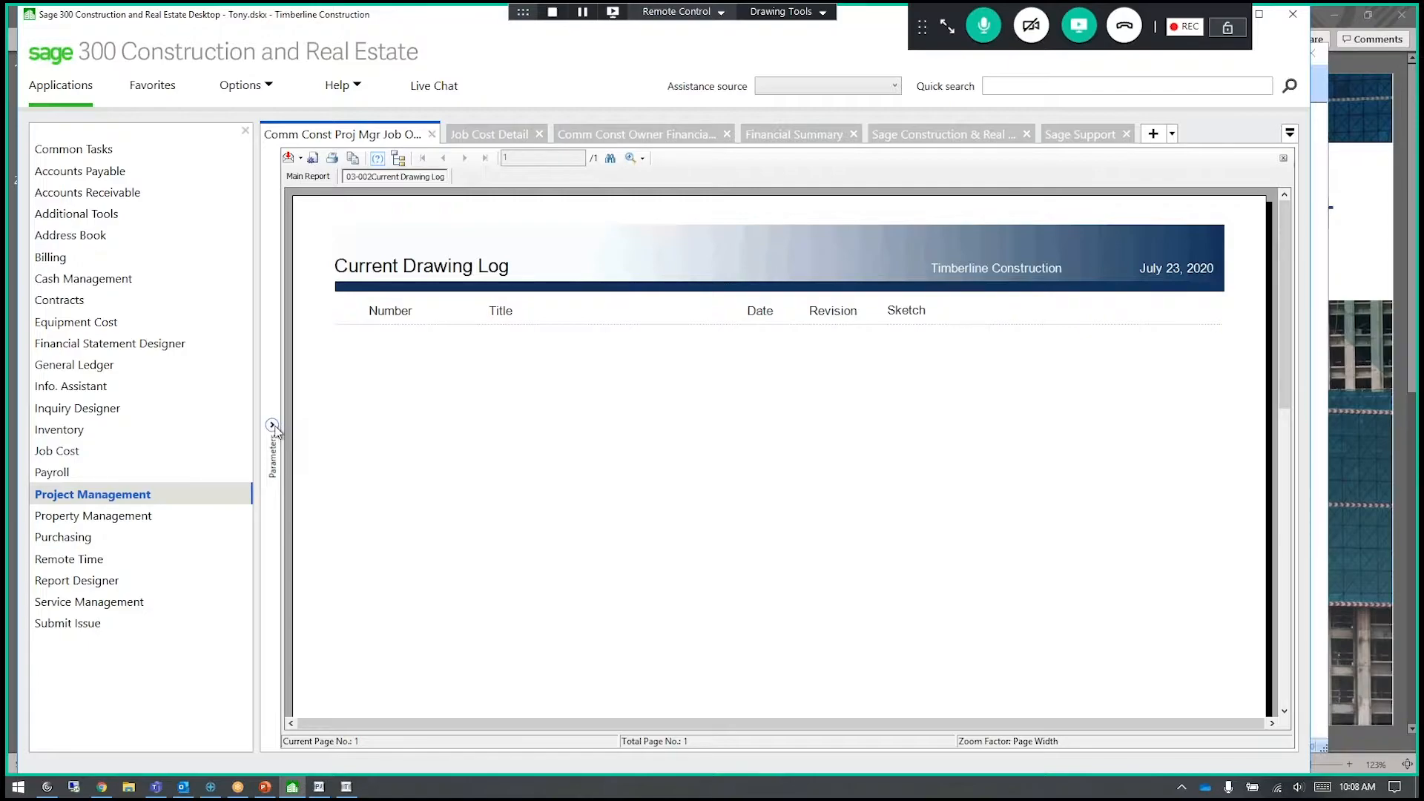
click(1283, 158)
click(418, 276)
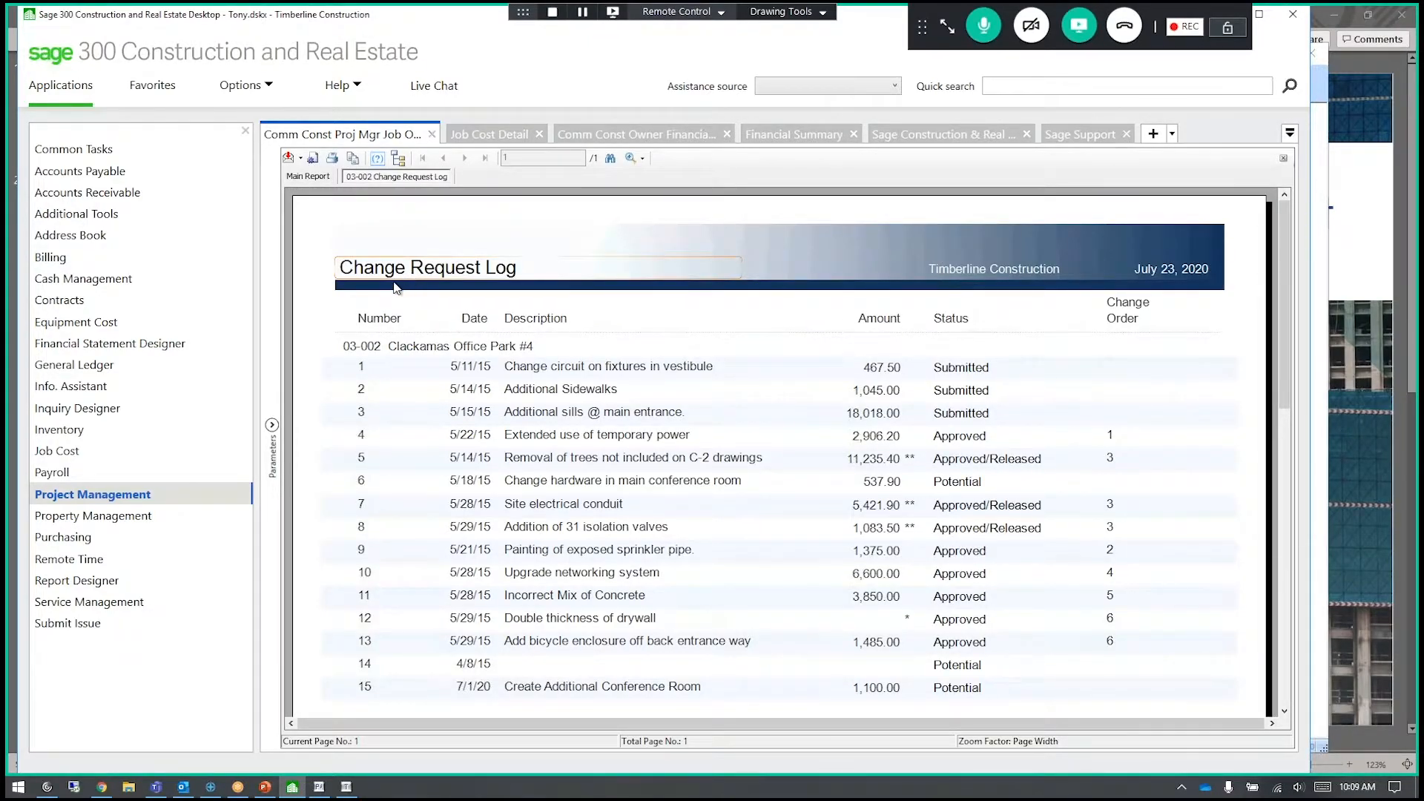
click(1284, 159)
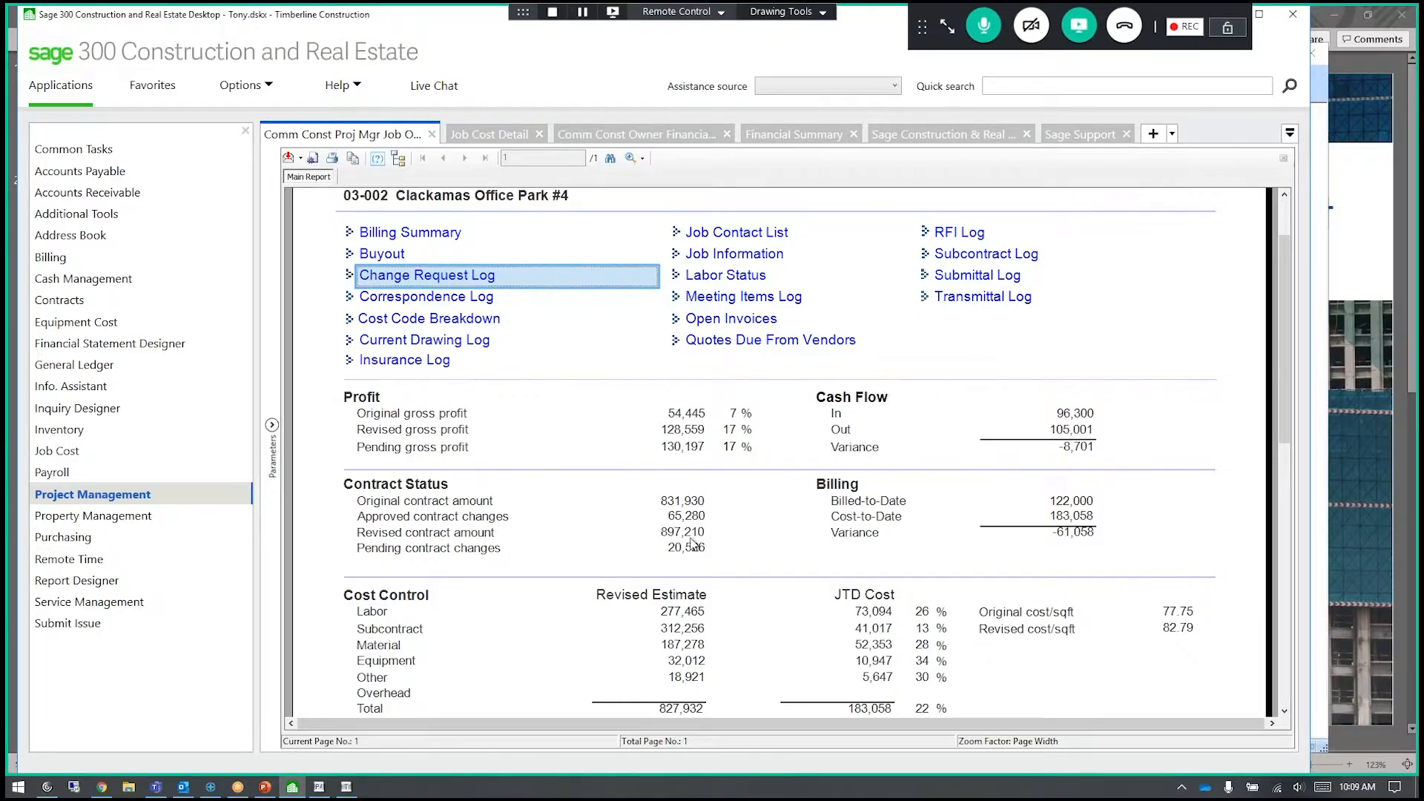
- Switch back to Project Management, create meeting minutes based on NW Food Warehouse's previous Owner/Architect/GC weekly meeting, and enlarge the minutes window
click(319, 786)
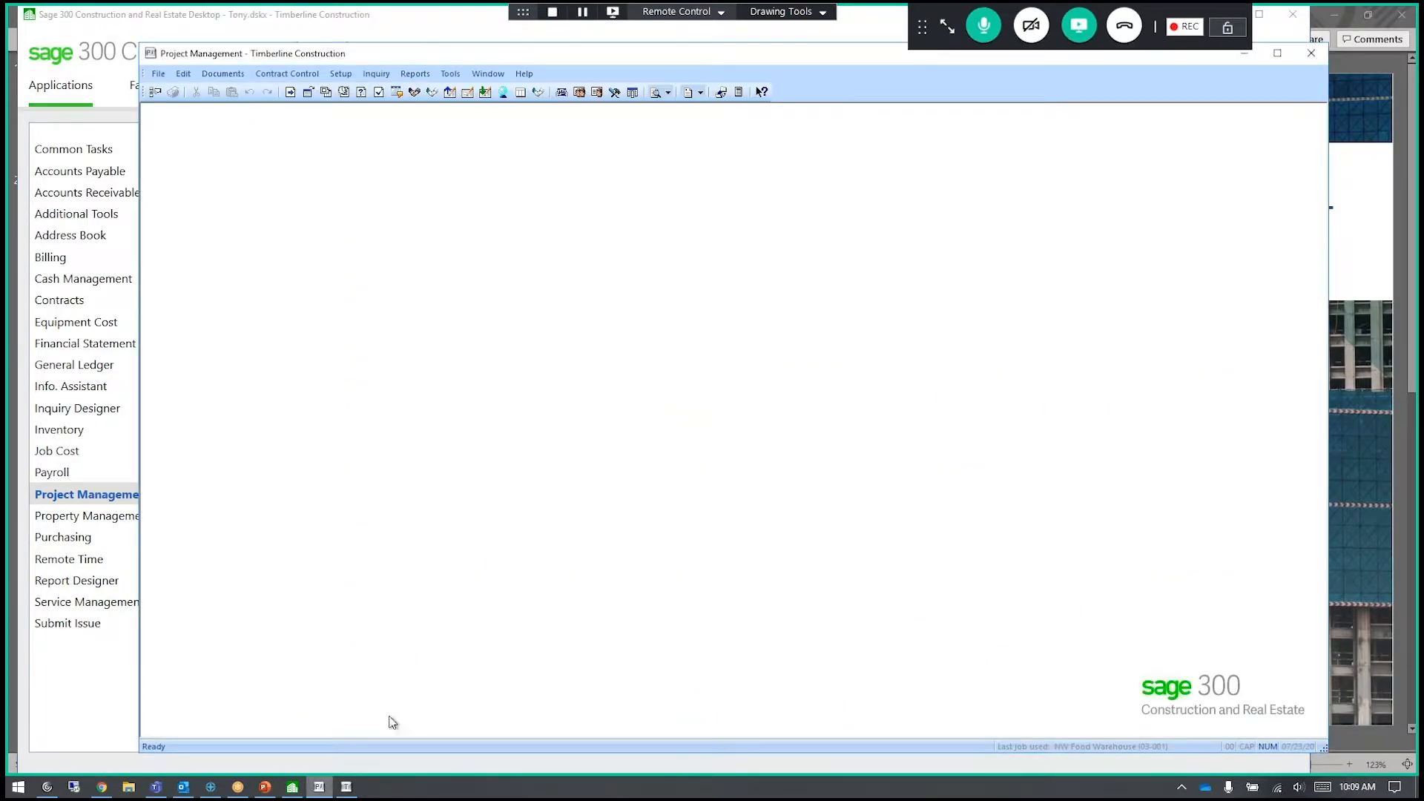
click(224, 74)
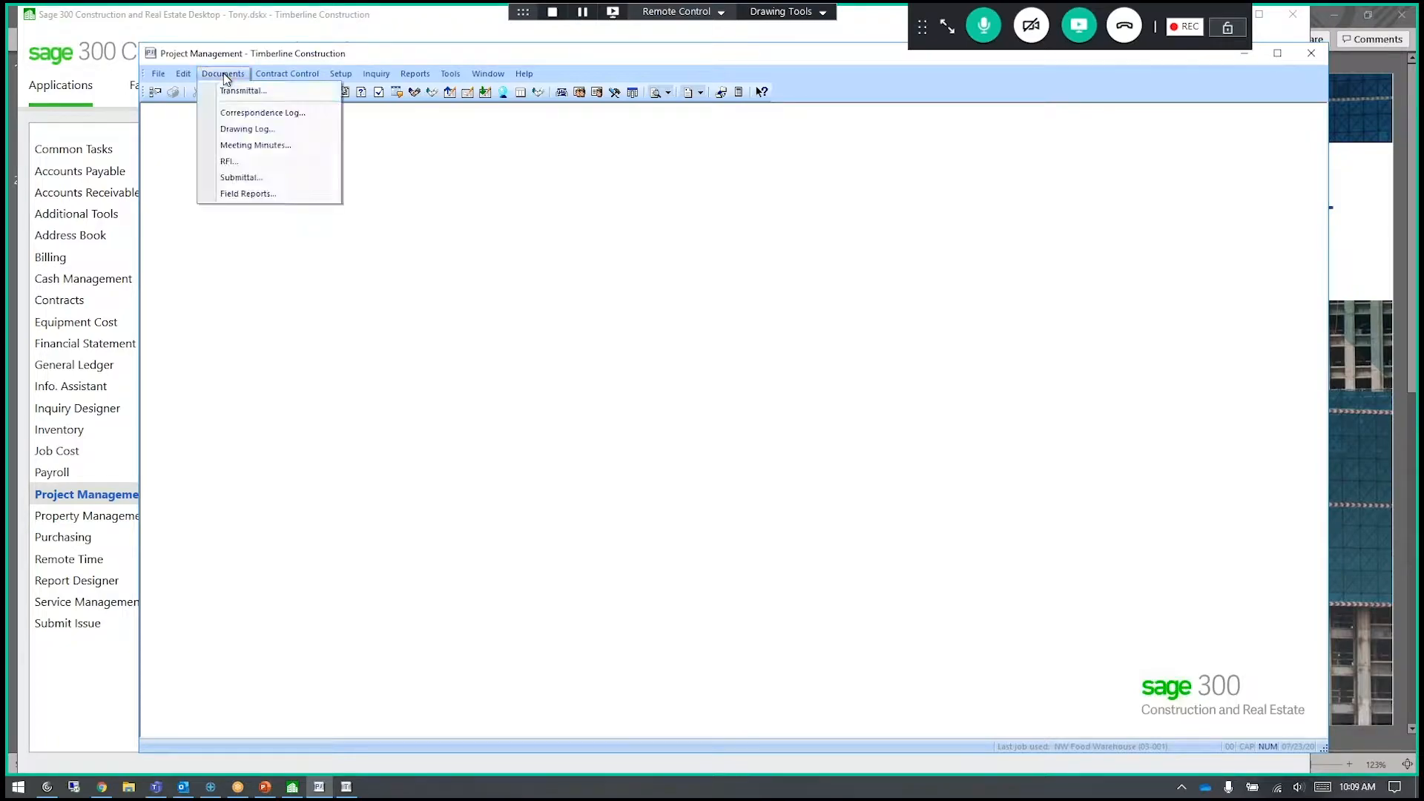
click(217, 146)
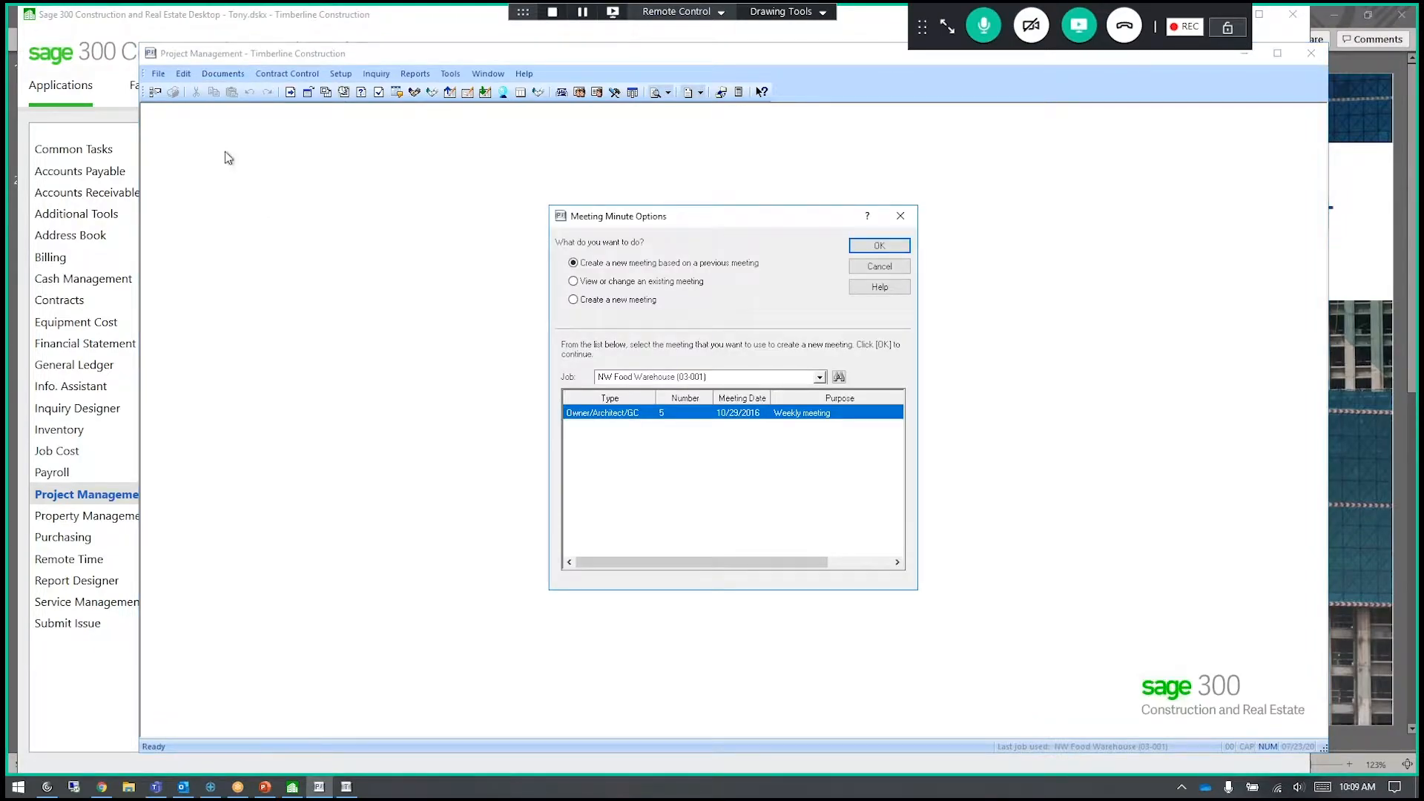
click(899, 245)
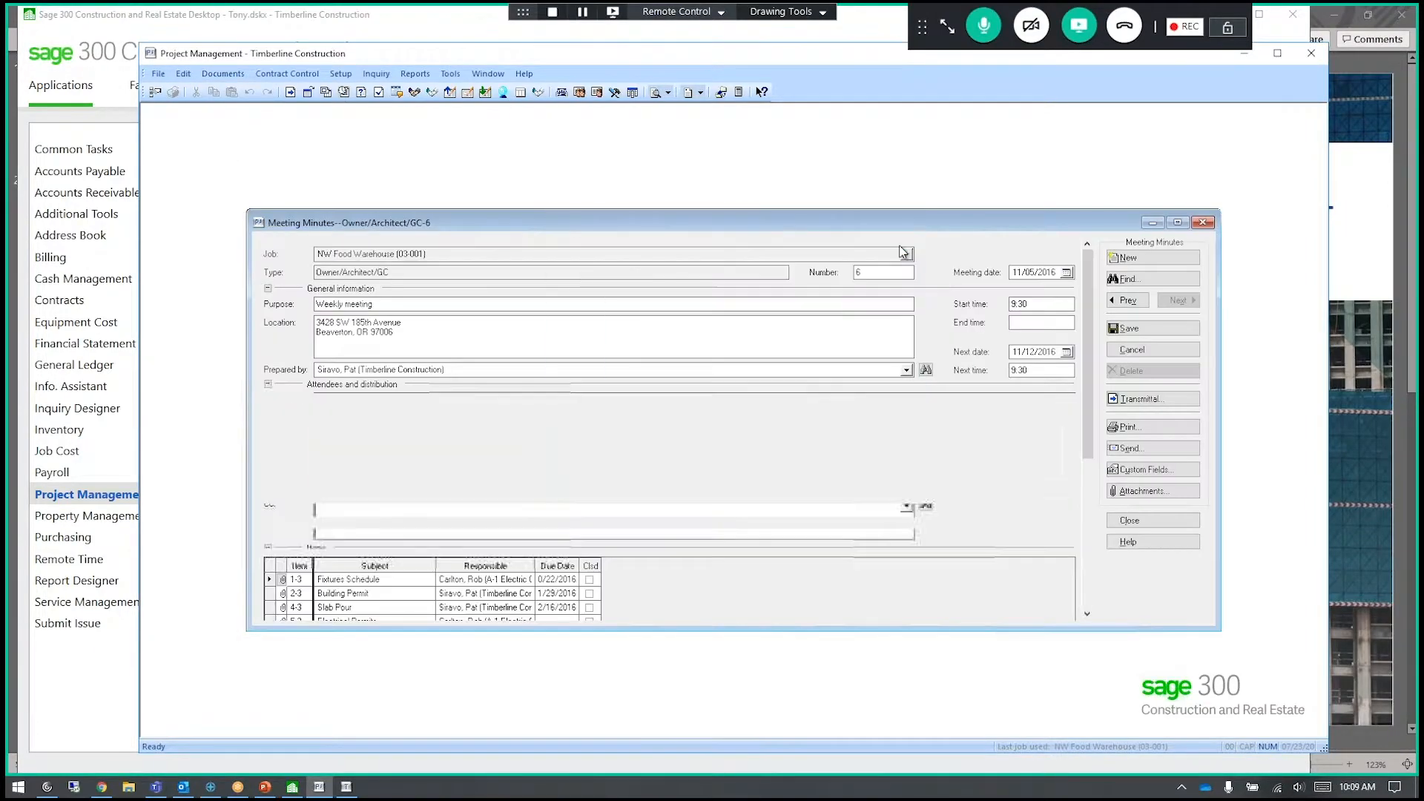
drag(768, 211, 776, 127)
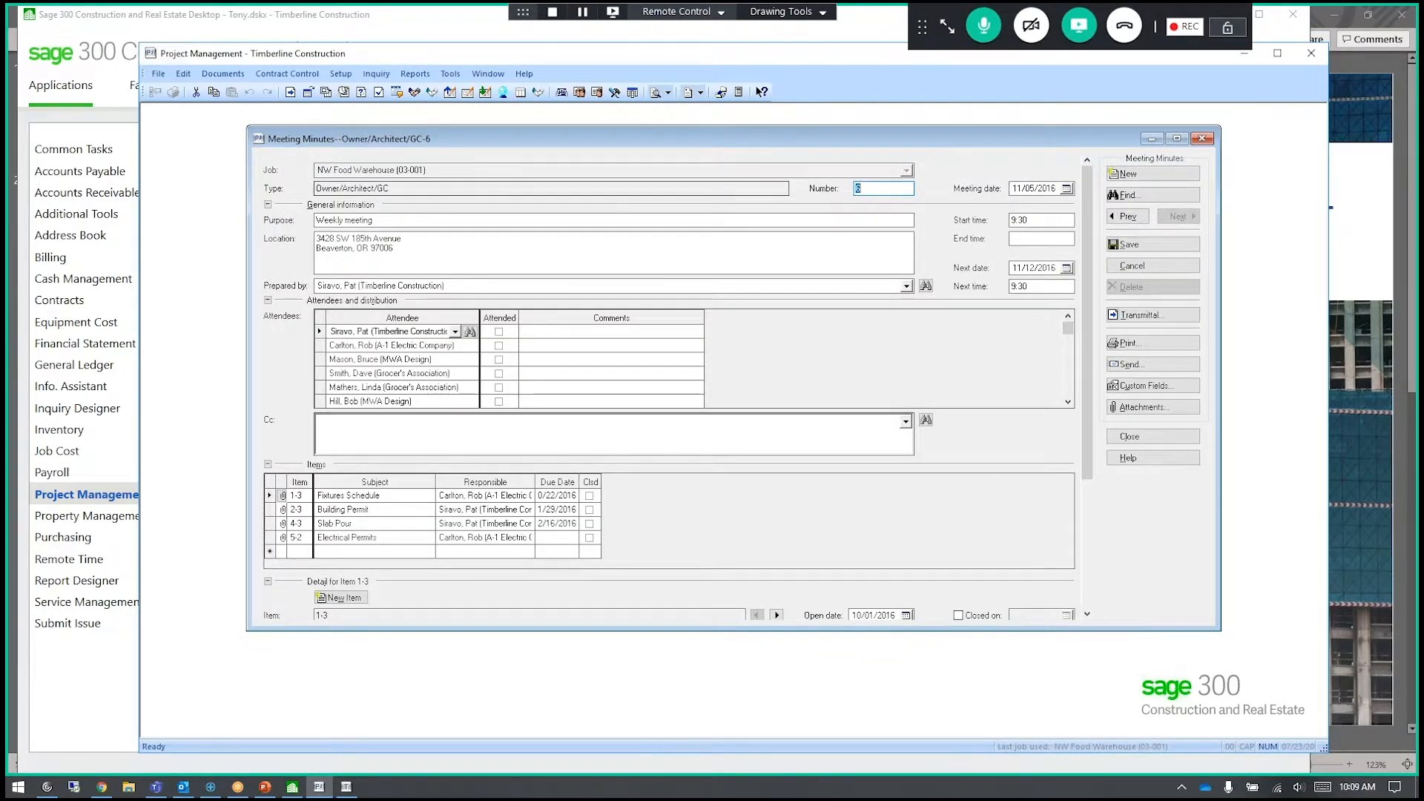
drag(246, 150, 152, 150)
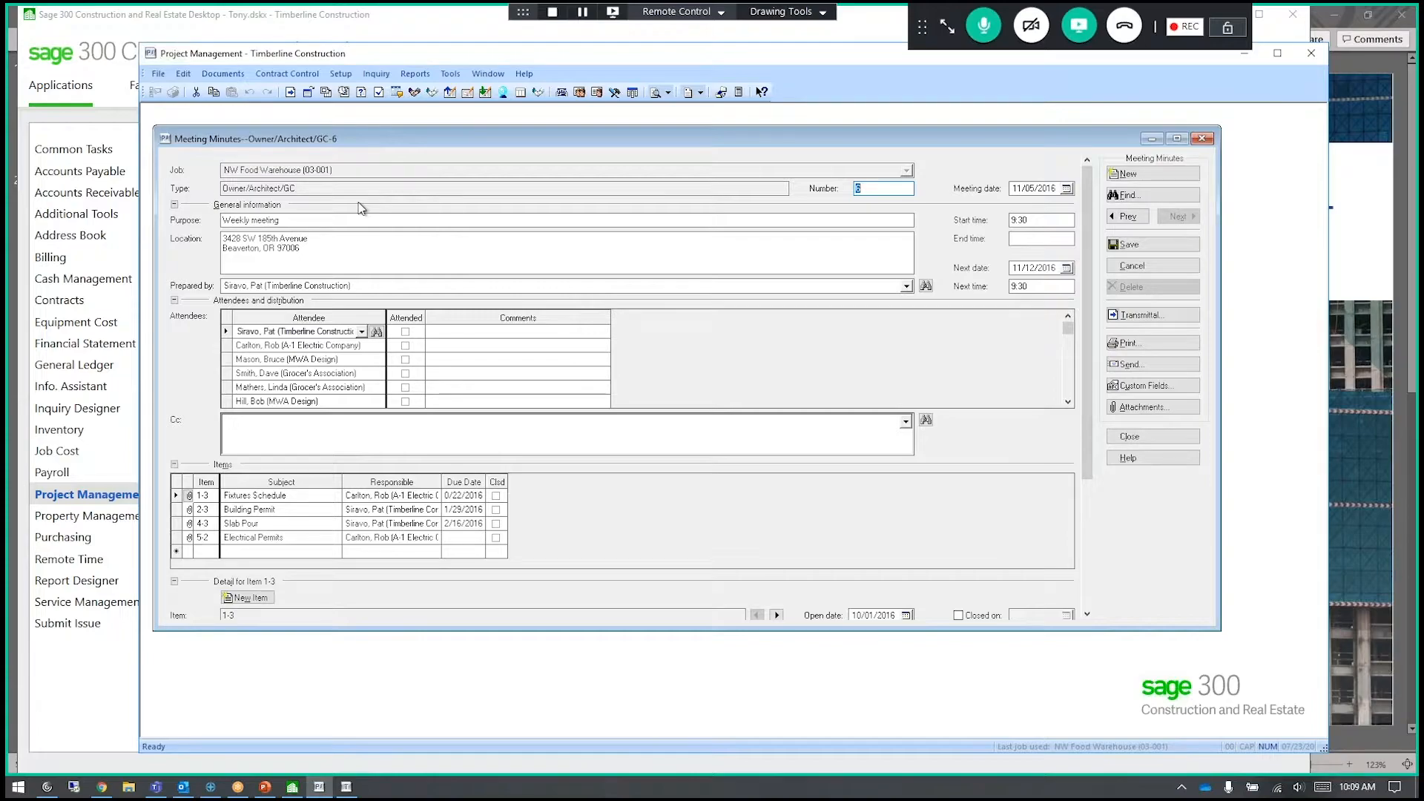
drag(461, 629, 474, 716)
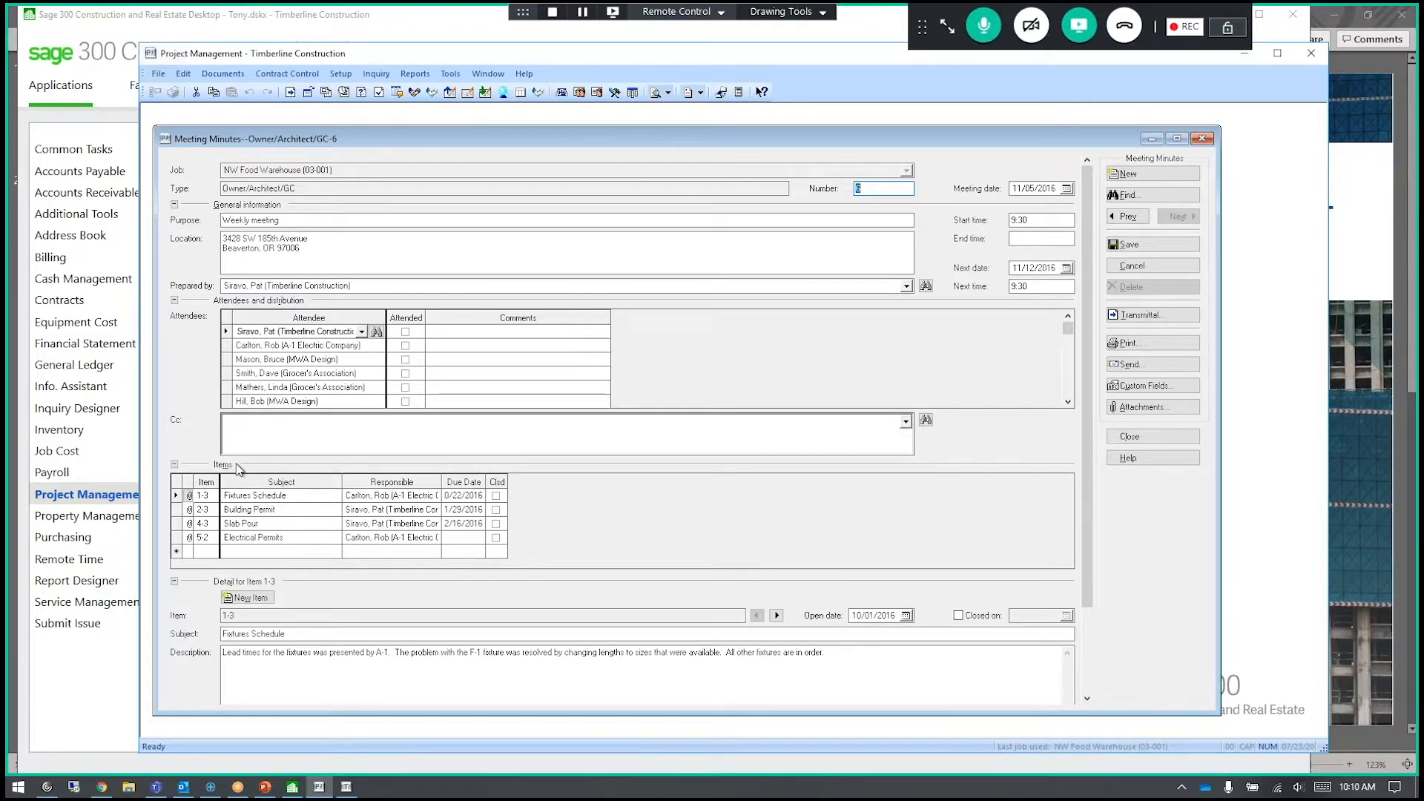
- Add a blank new item to the Owner/Architect/GC meeting minutes, and close the minutes with changes saved
scroll(241, 475, down, 2)
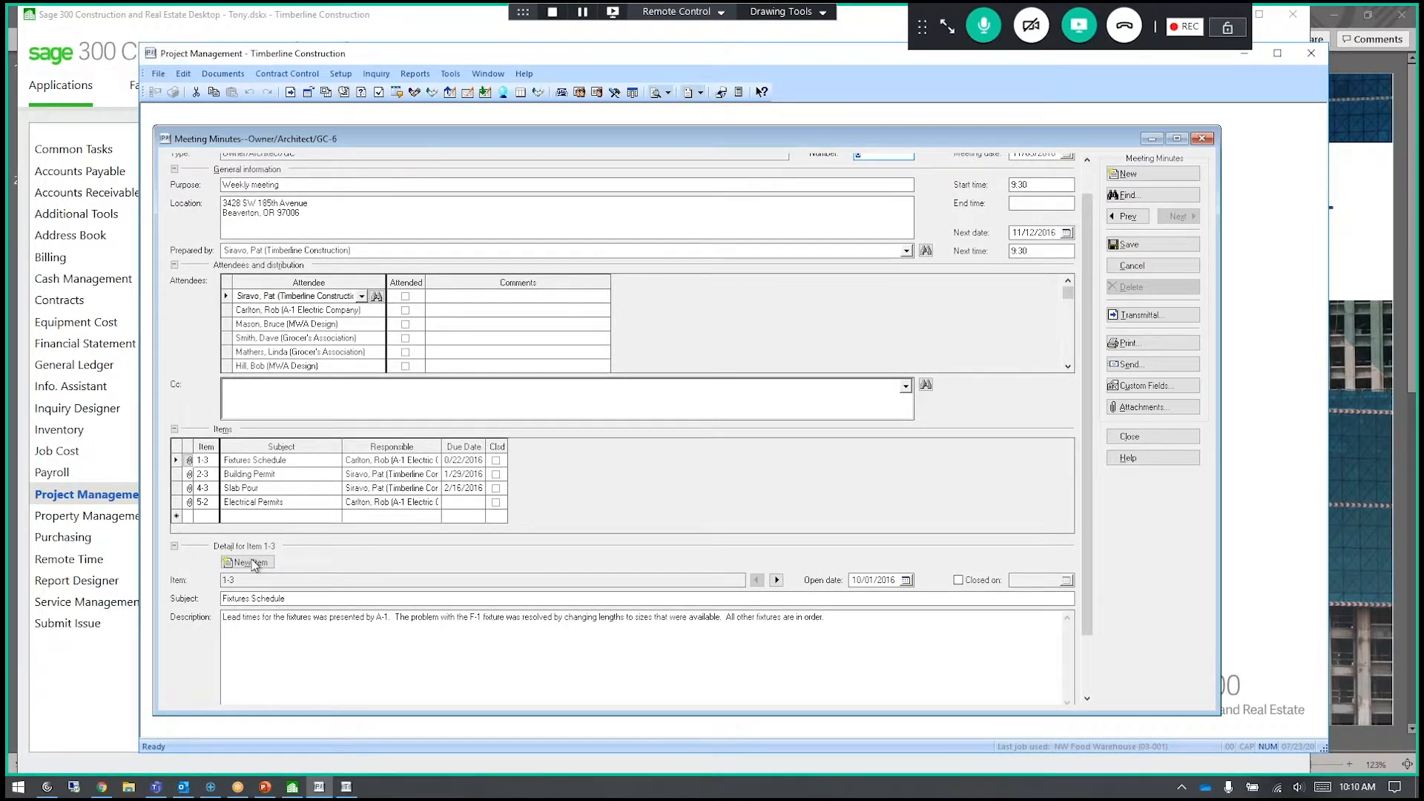
click(251, 563)
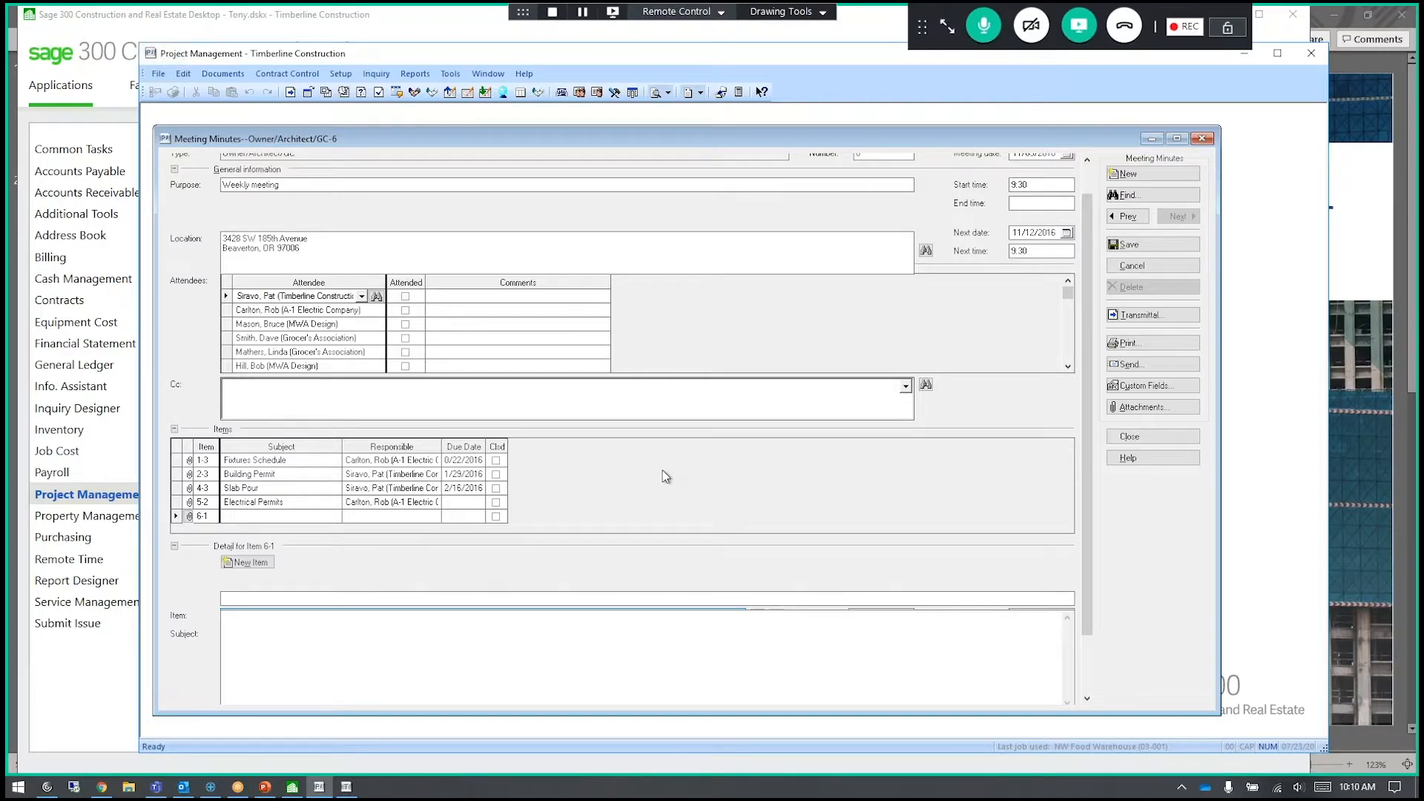
scroll(665, 476, up, 1)
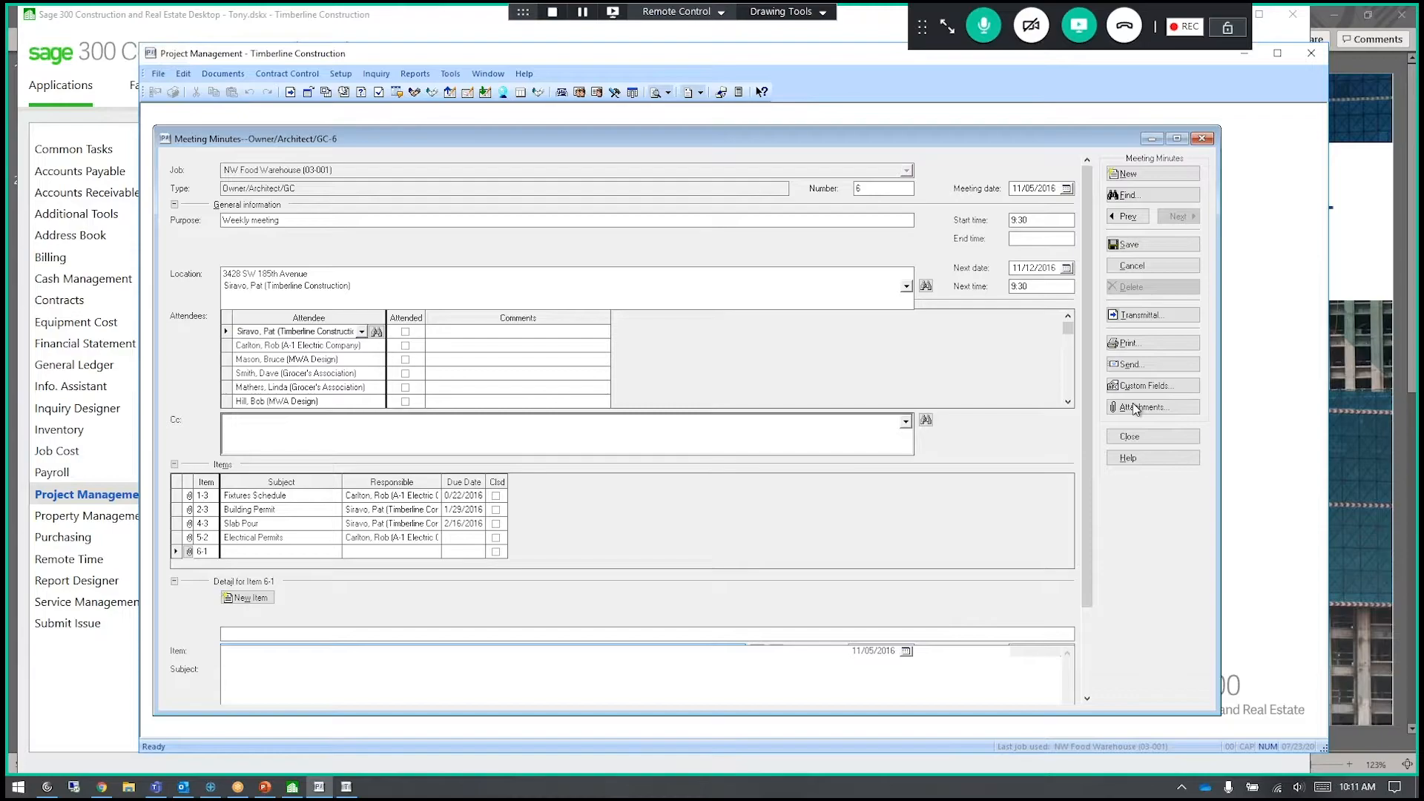
click(1124, 437)
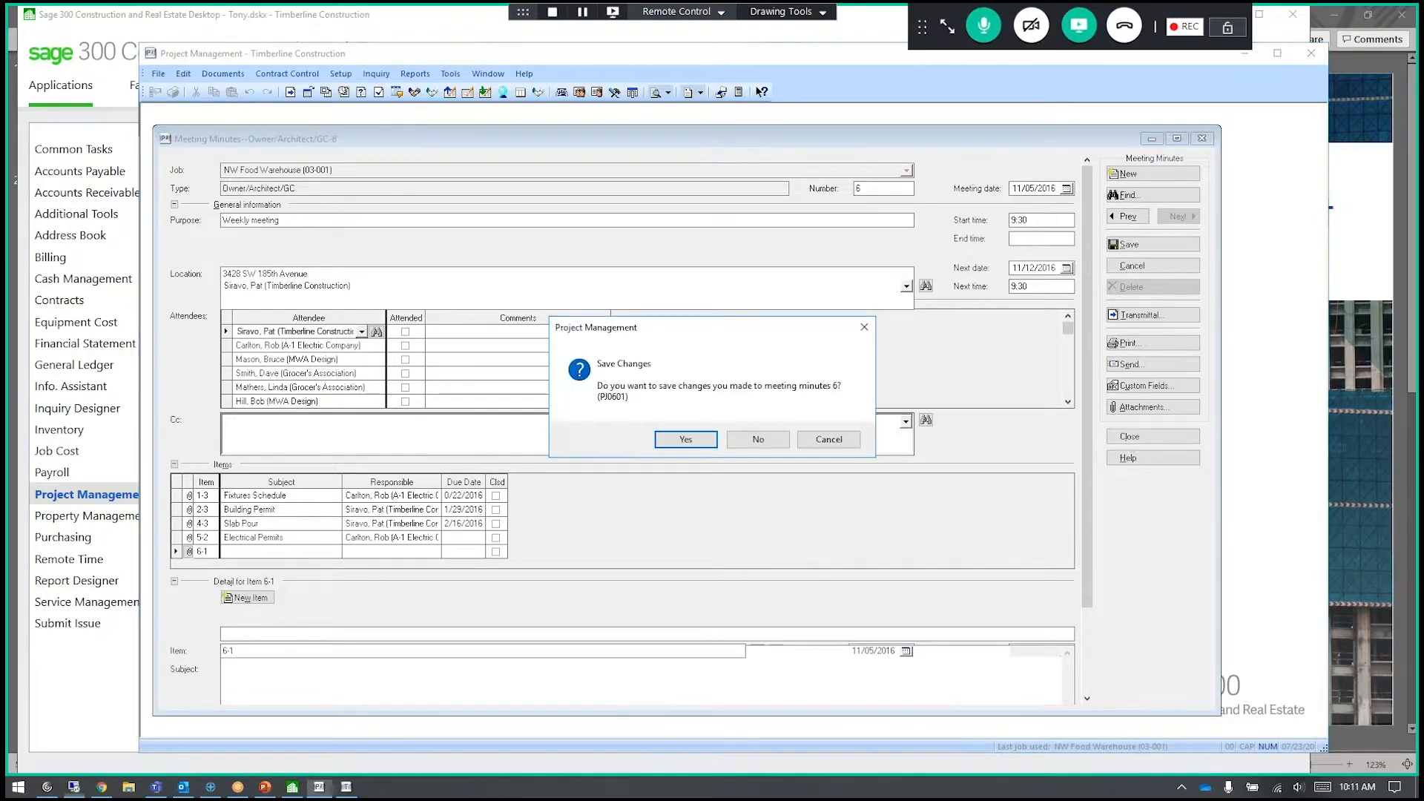
click(683, 439)
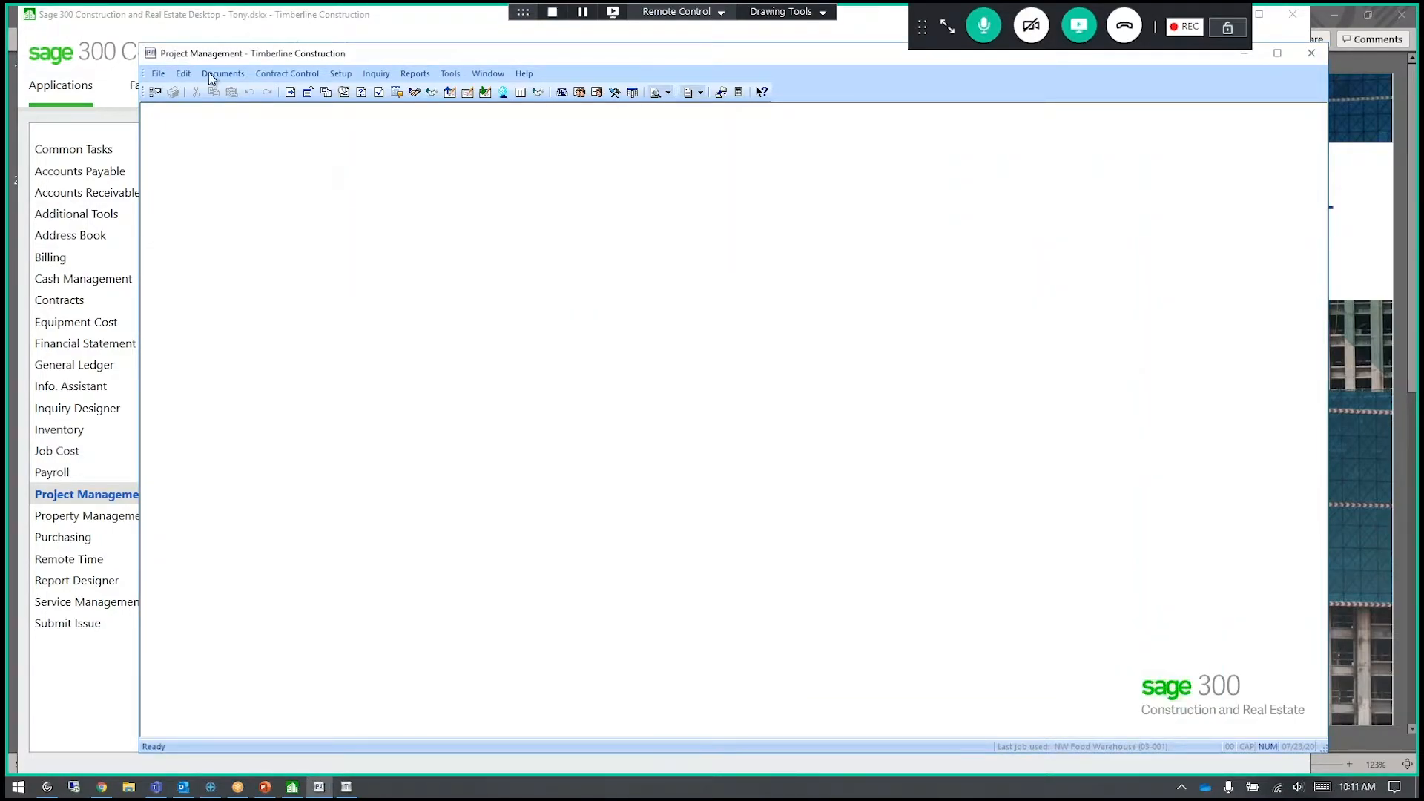
- Open the RFI form, look through the existing RFIs for NW Food Warehouse (03-001), and open RFI 2, "Additional copy of CAD files needed"
click(211, 72)
click(229, 161)
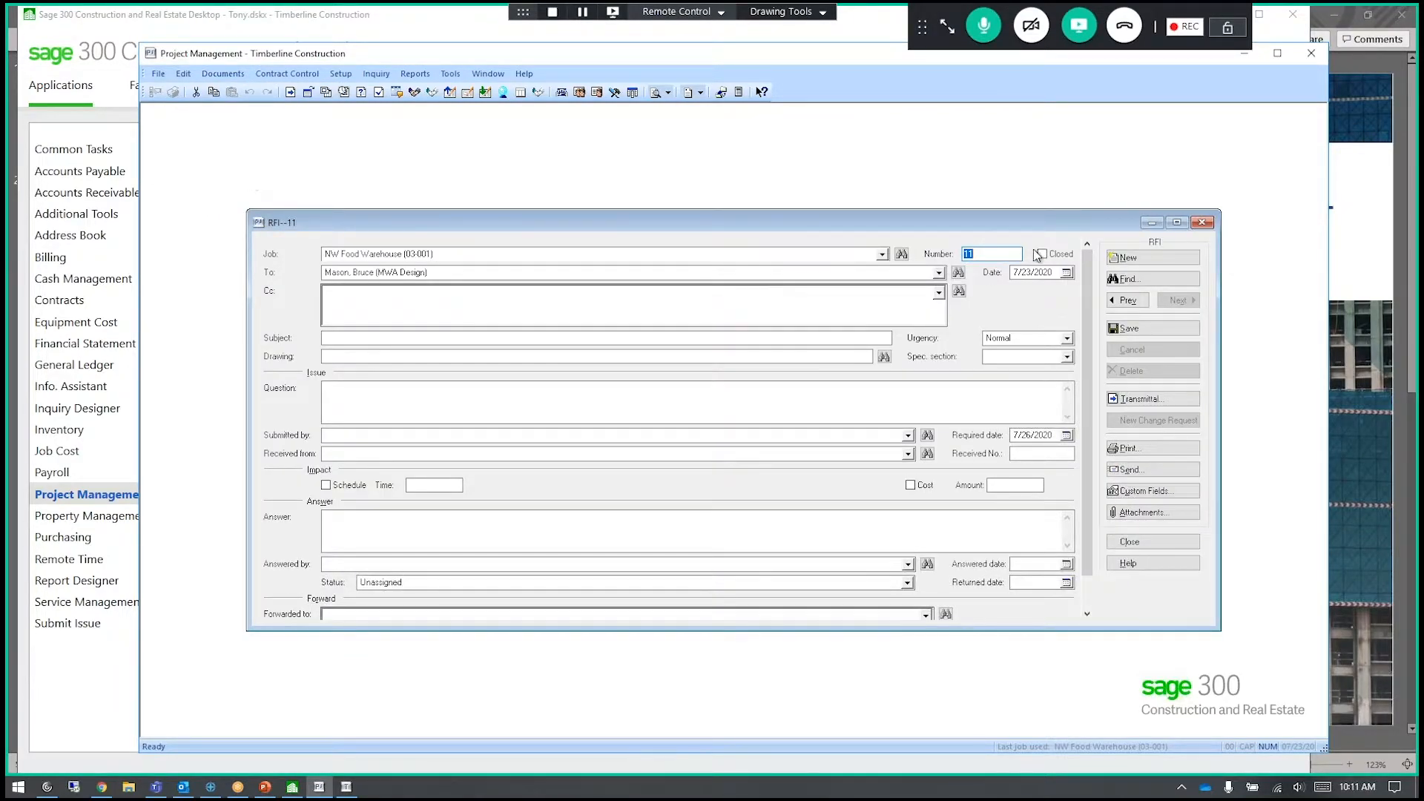
click(1138, 280)
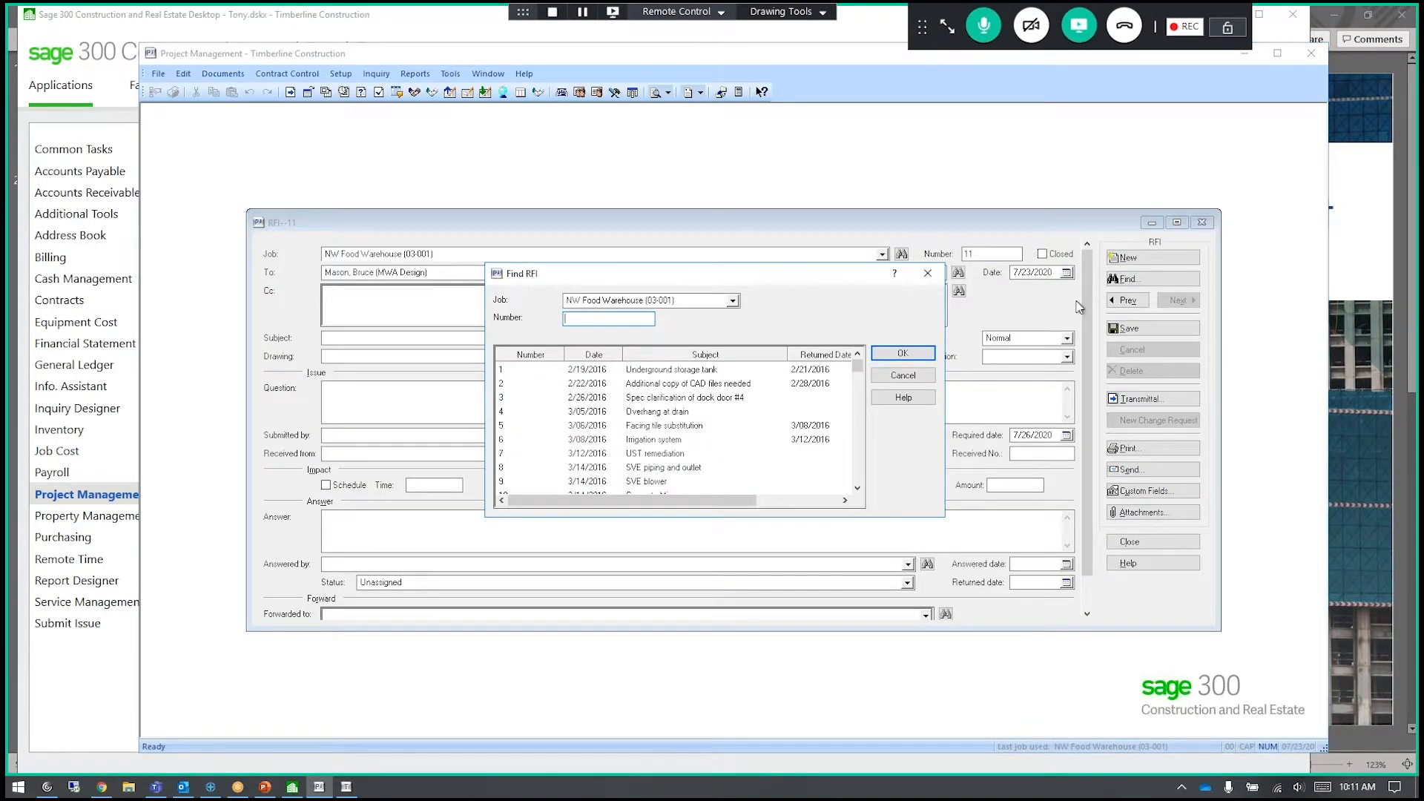
drag(887, 518, 902, 641)
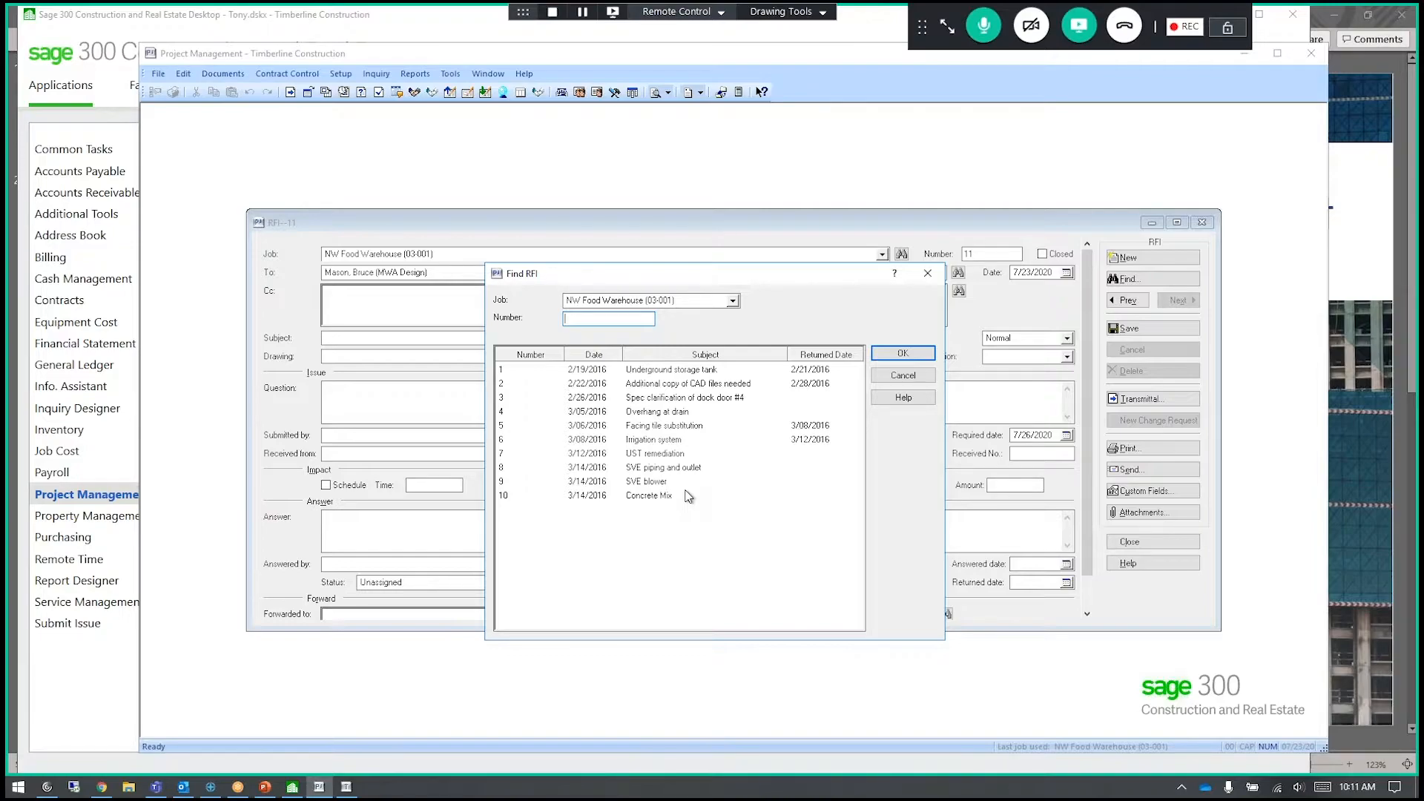
click(733, 301)
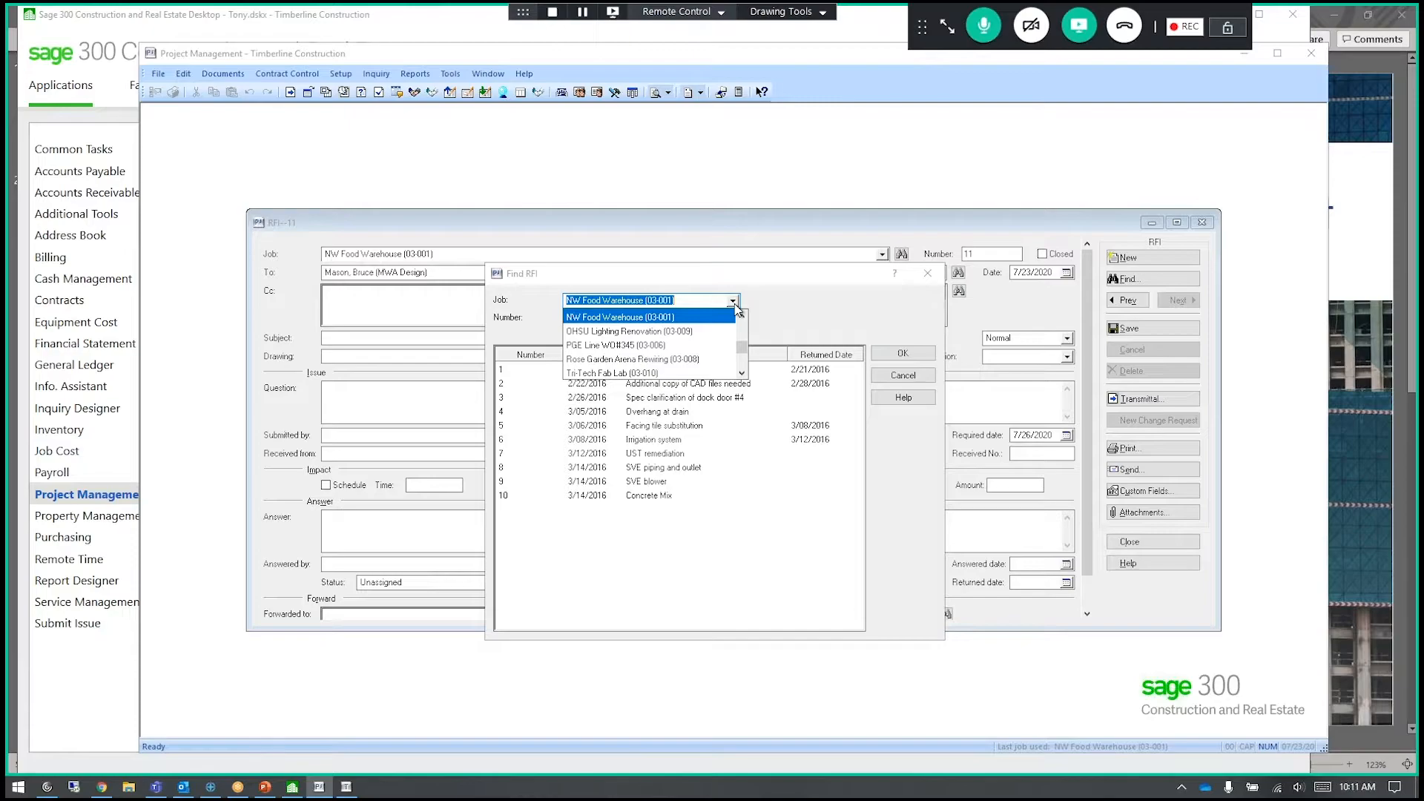
click(774, 307)
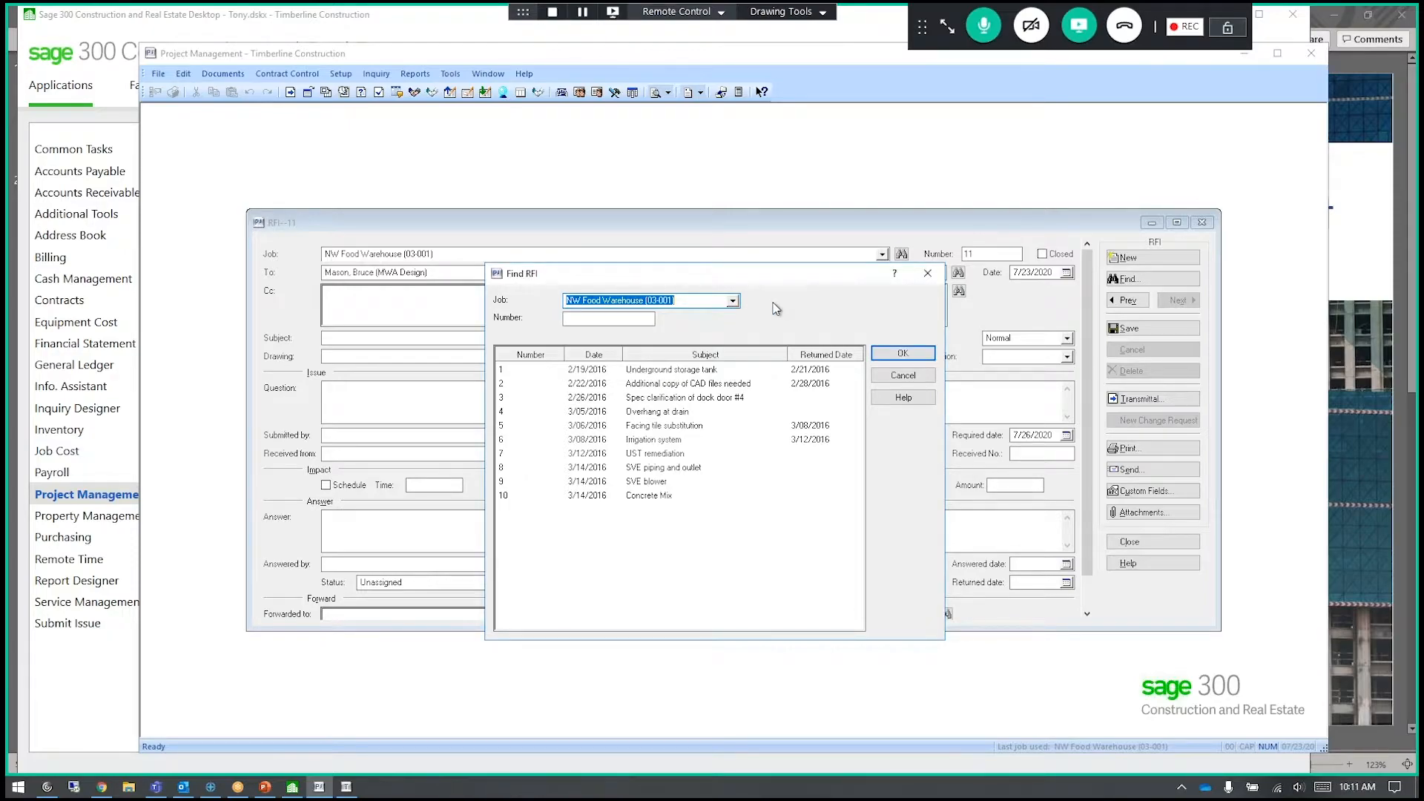
double_click(697, 383)
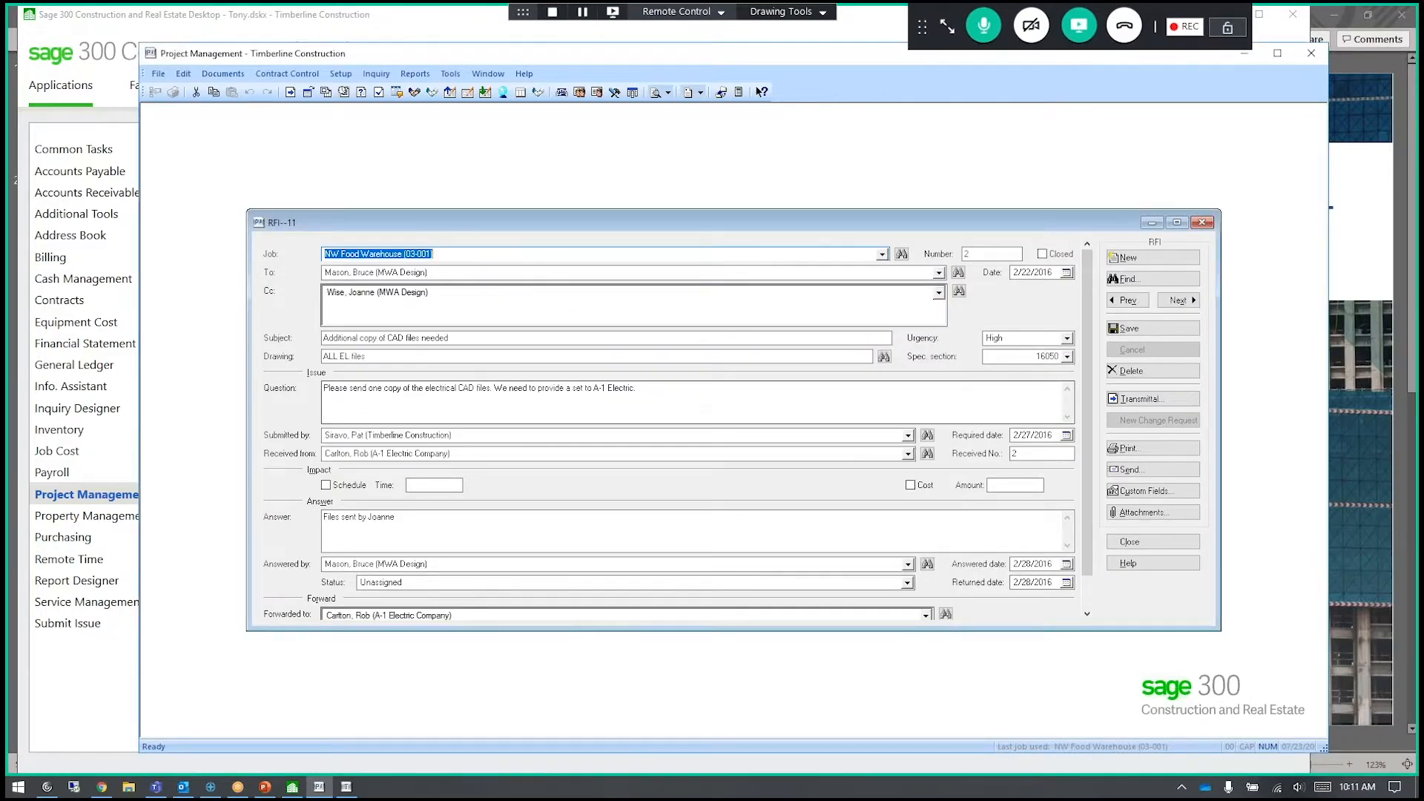
- Enlarge the RFI 2 window to show all of its fields, and close the RFI
drag(670, 209, 670, 110)
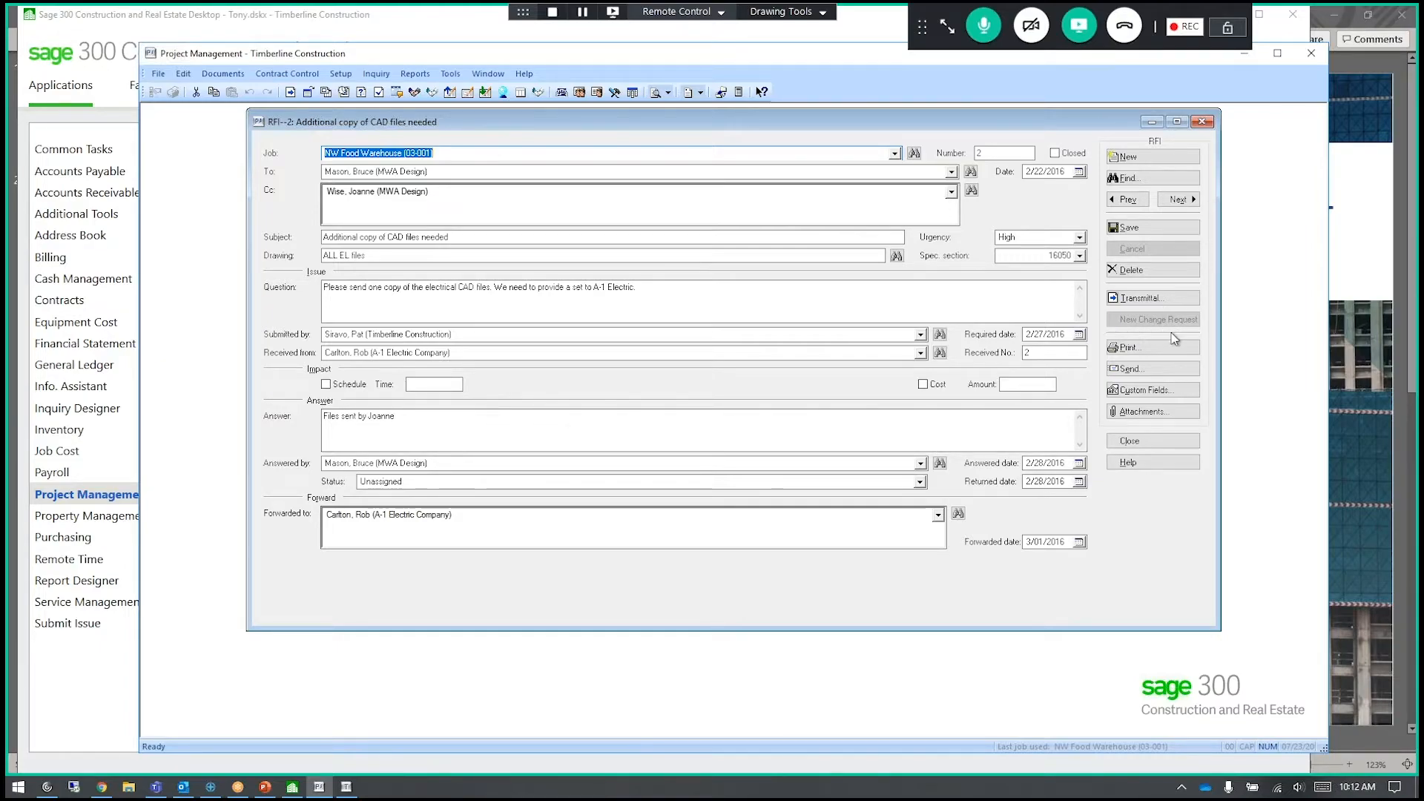
click(1200, 122)
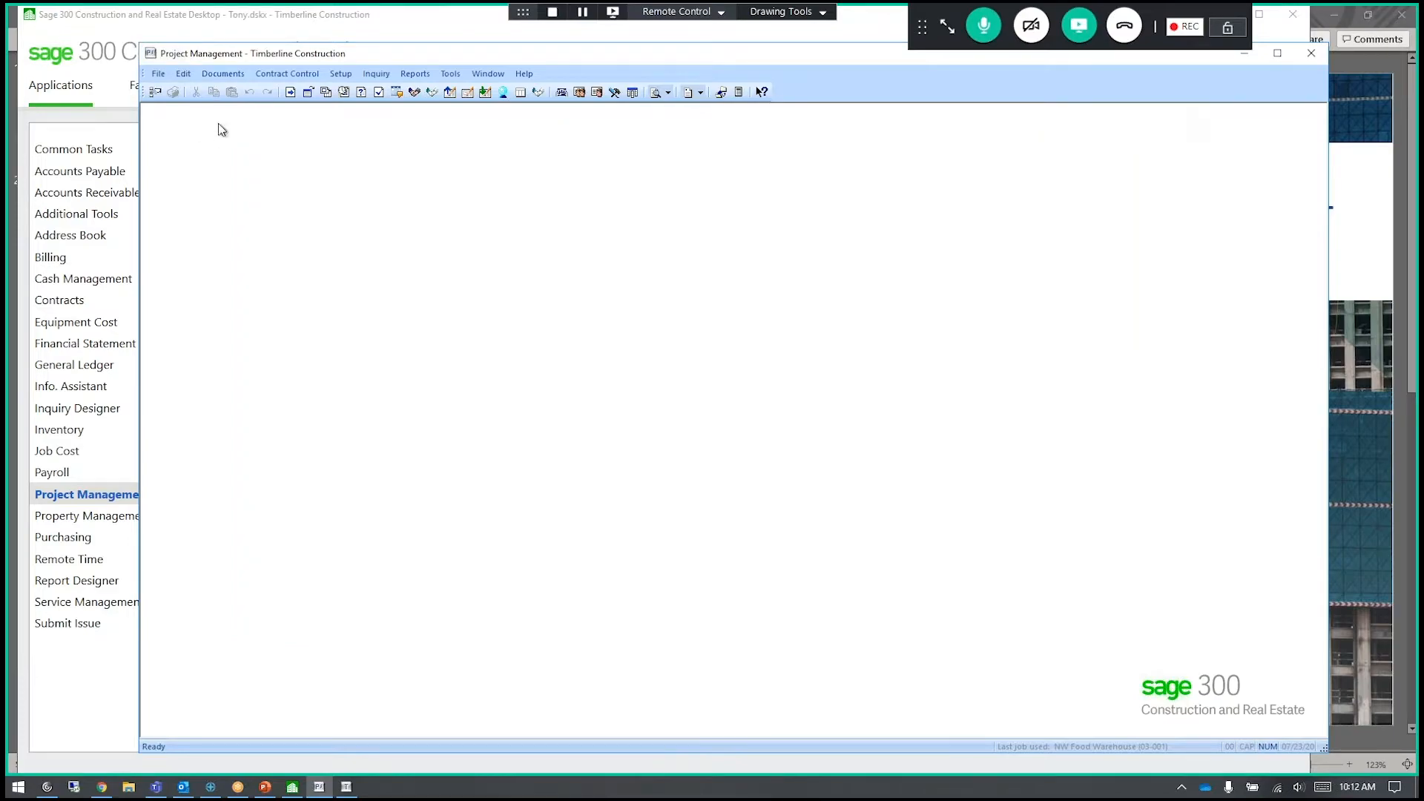
- Open the Submittal form, list the submittals for NW Food Warehouse (03-001), and open submittal 16000-1, "Electrical Drawings"
click(225, 74)
click(237, 178)
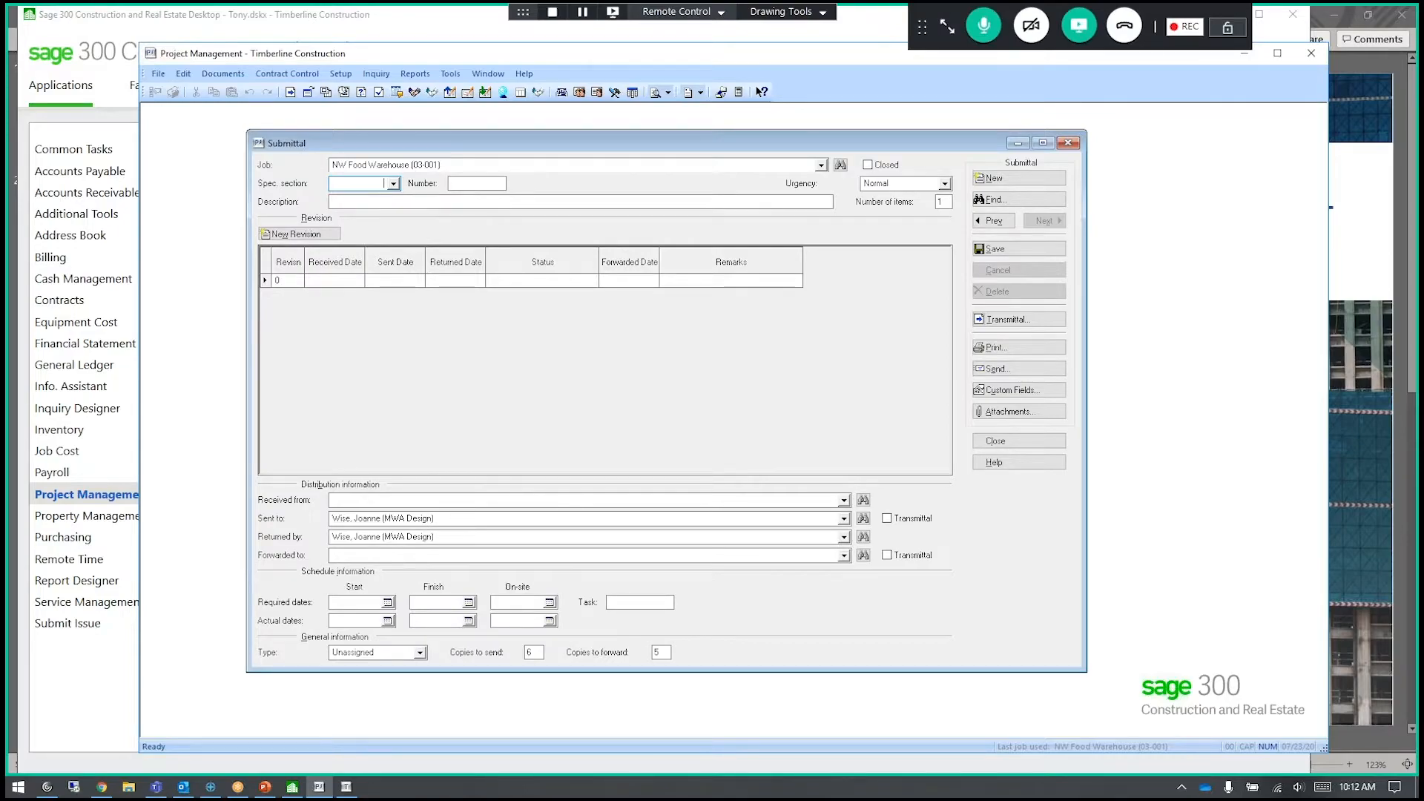
click(994, 205)
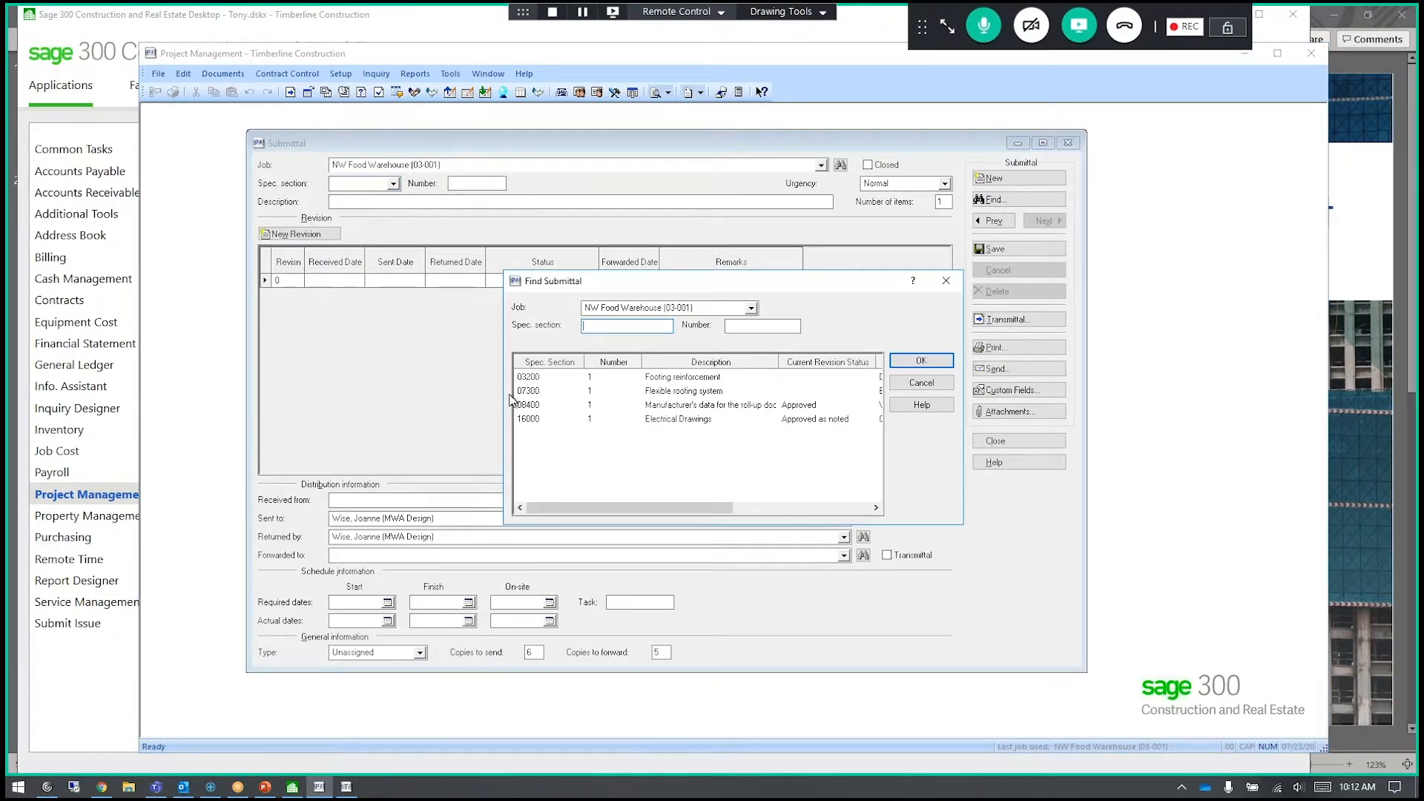
drag(505, 401, 296, 393)
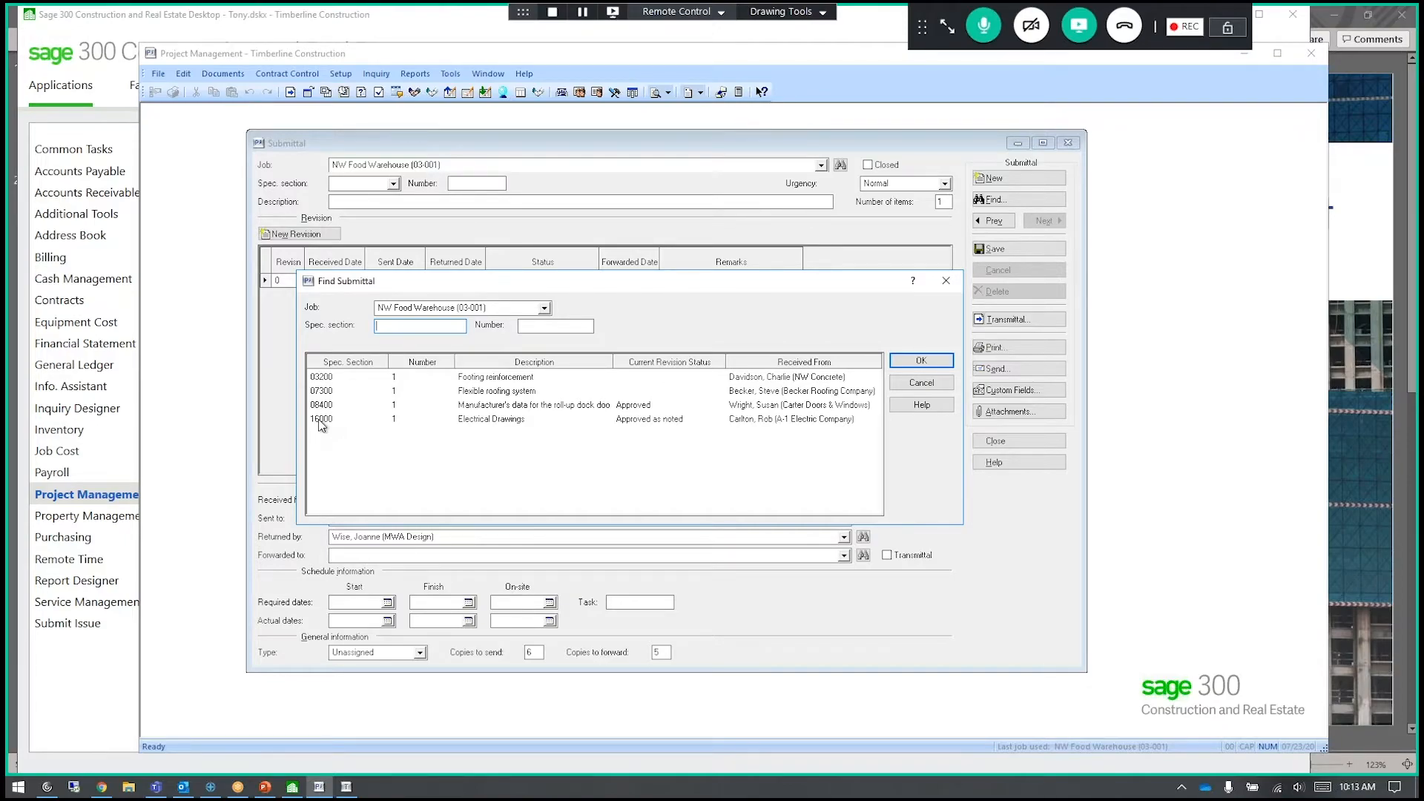
click(639, 423)
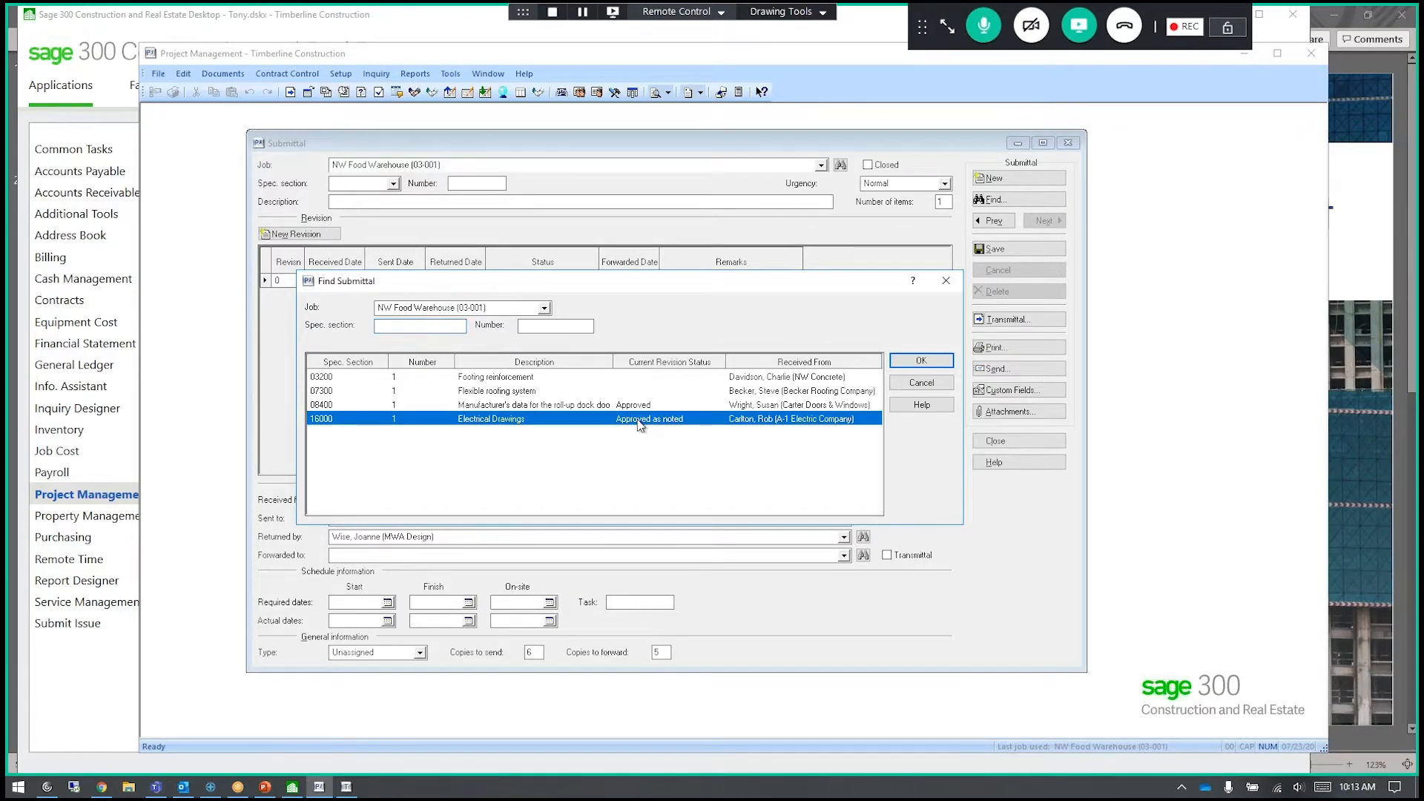
double_click(640, 421)
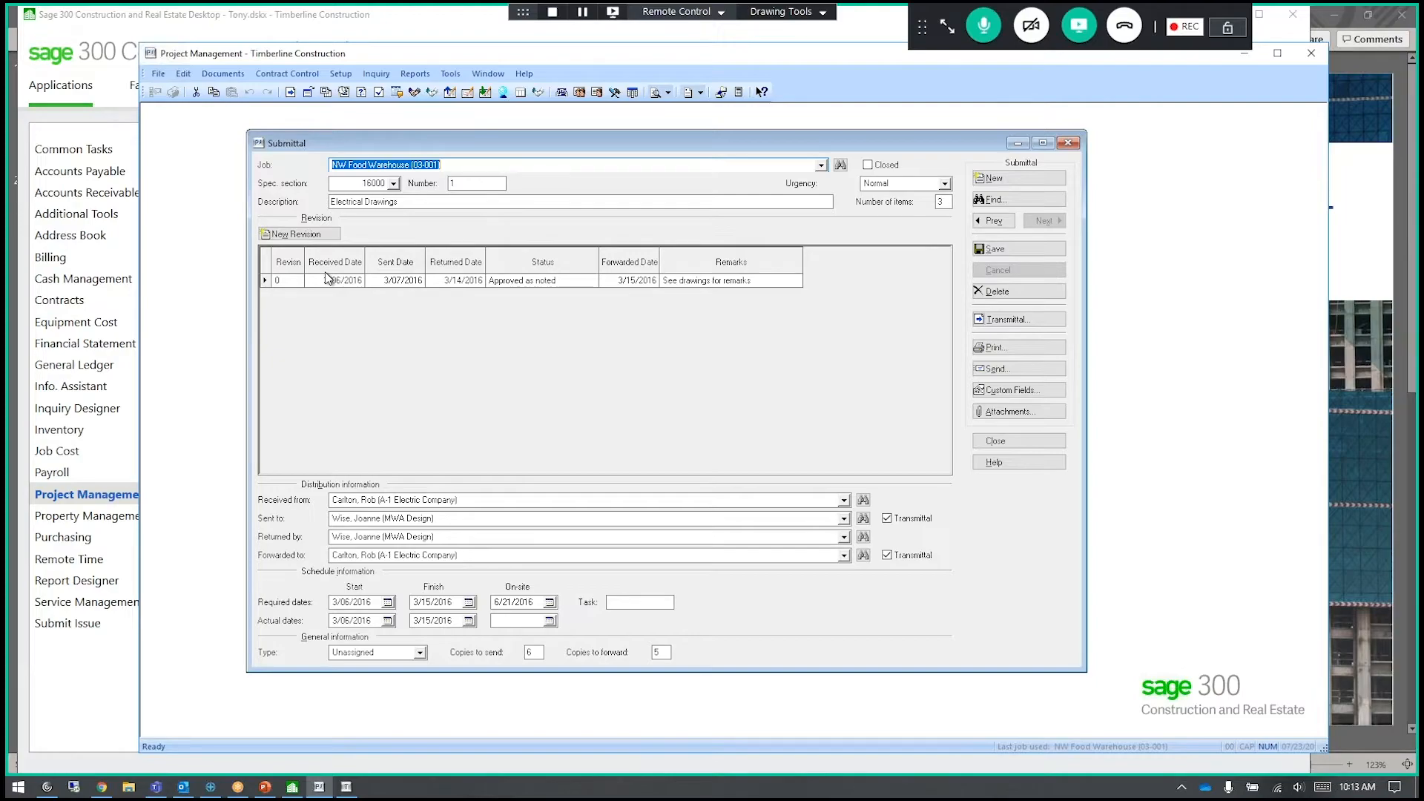
- Add a blank new revision to the Electrical Drawings submittal, cancel the change, and close the submittal
click(311, 234)
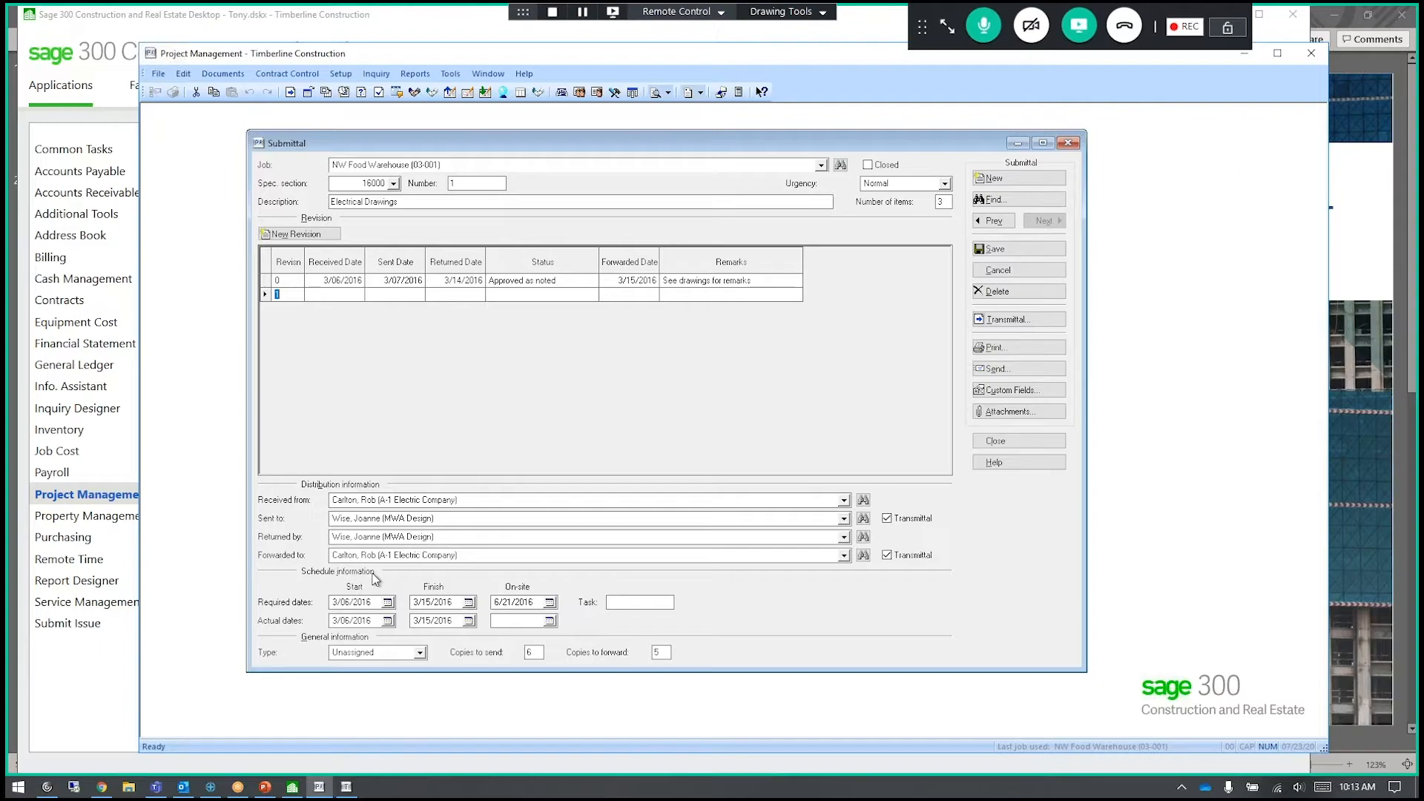
click(1018, 278)
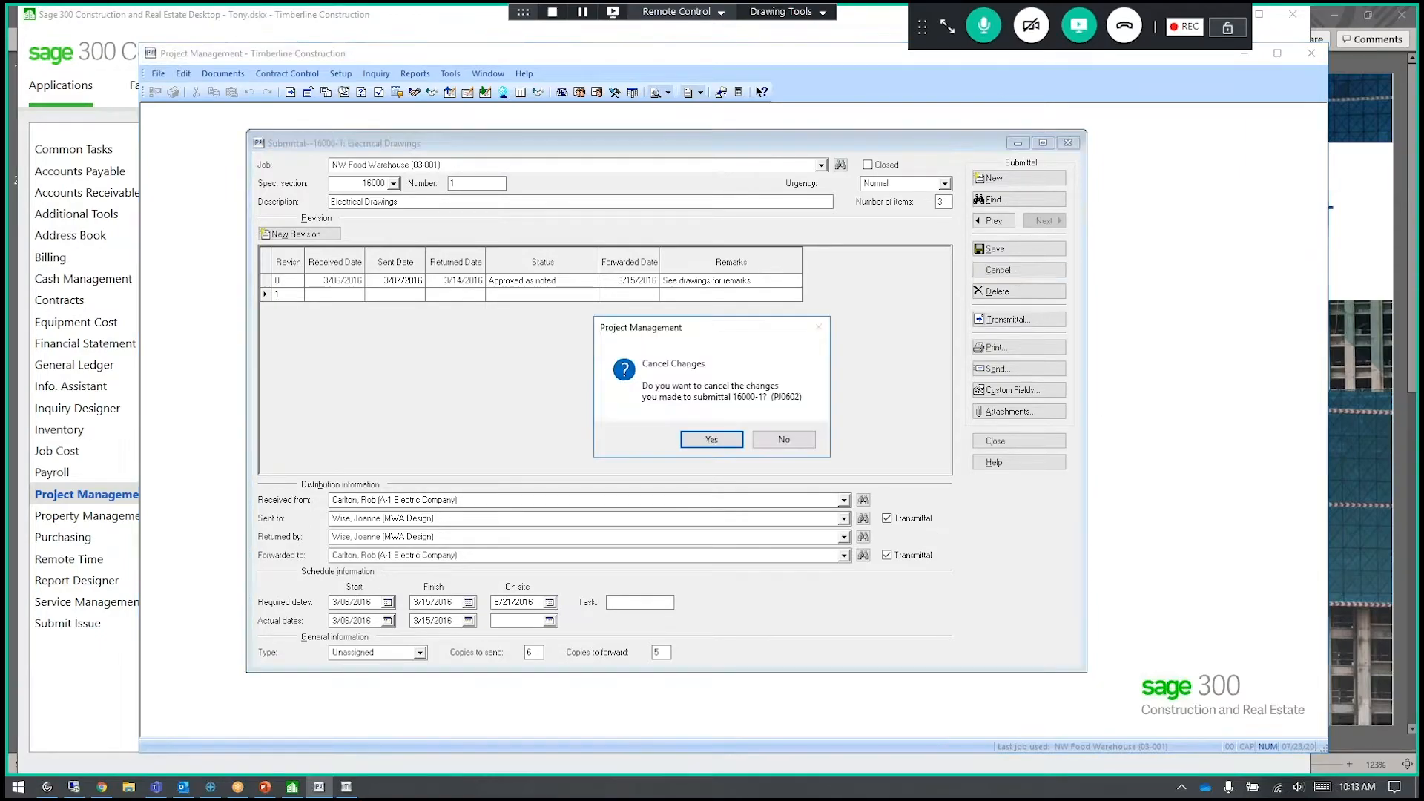
click(728, 443)
click(998, 442)
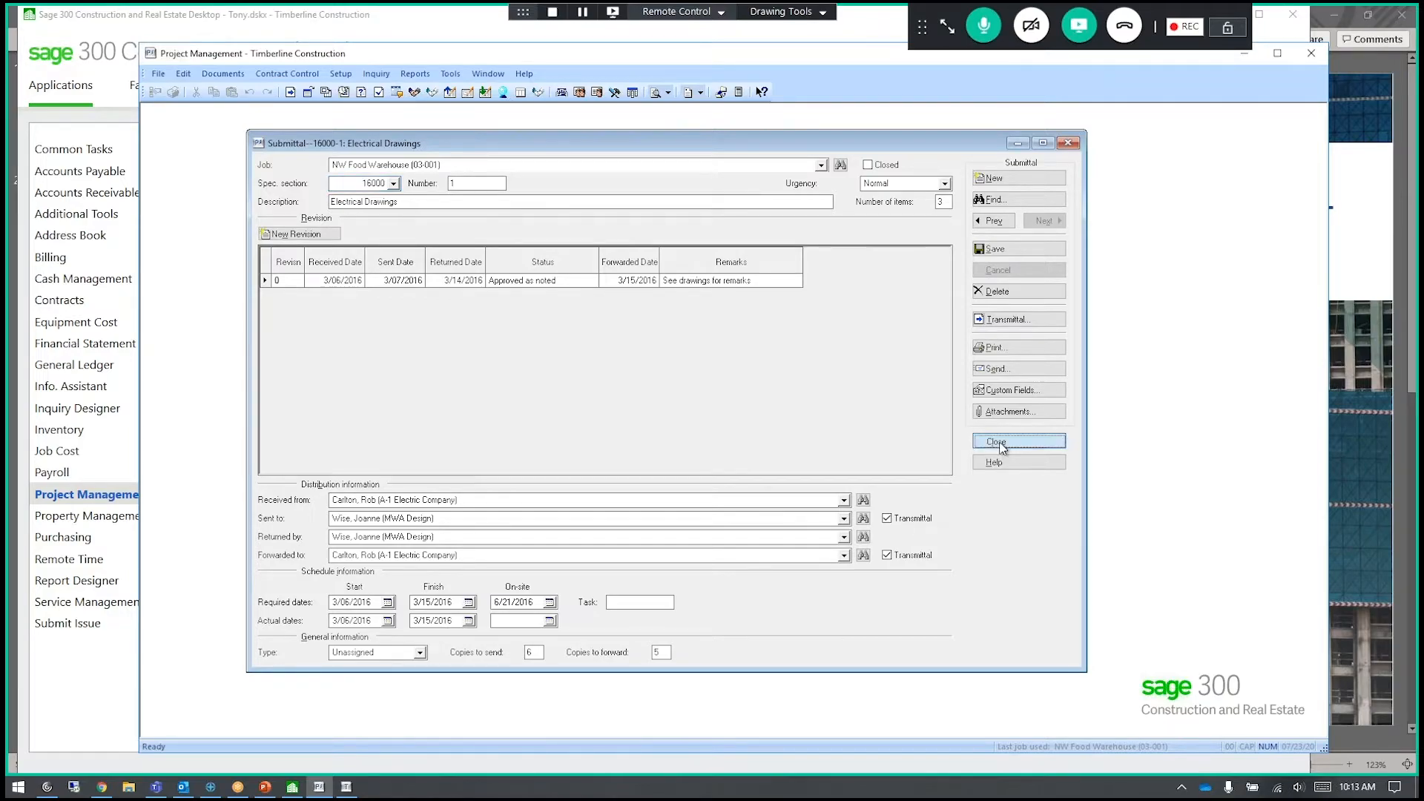
- Open the Field Reports List, reposition its window, and open daily report 001 for Clackamas Office Park #4
click(209, 72)
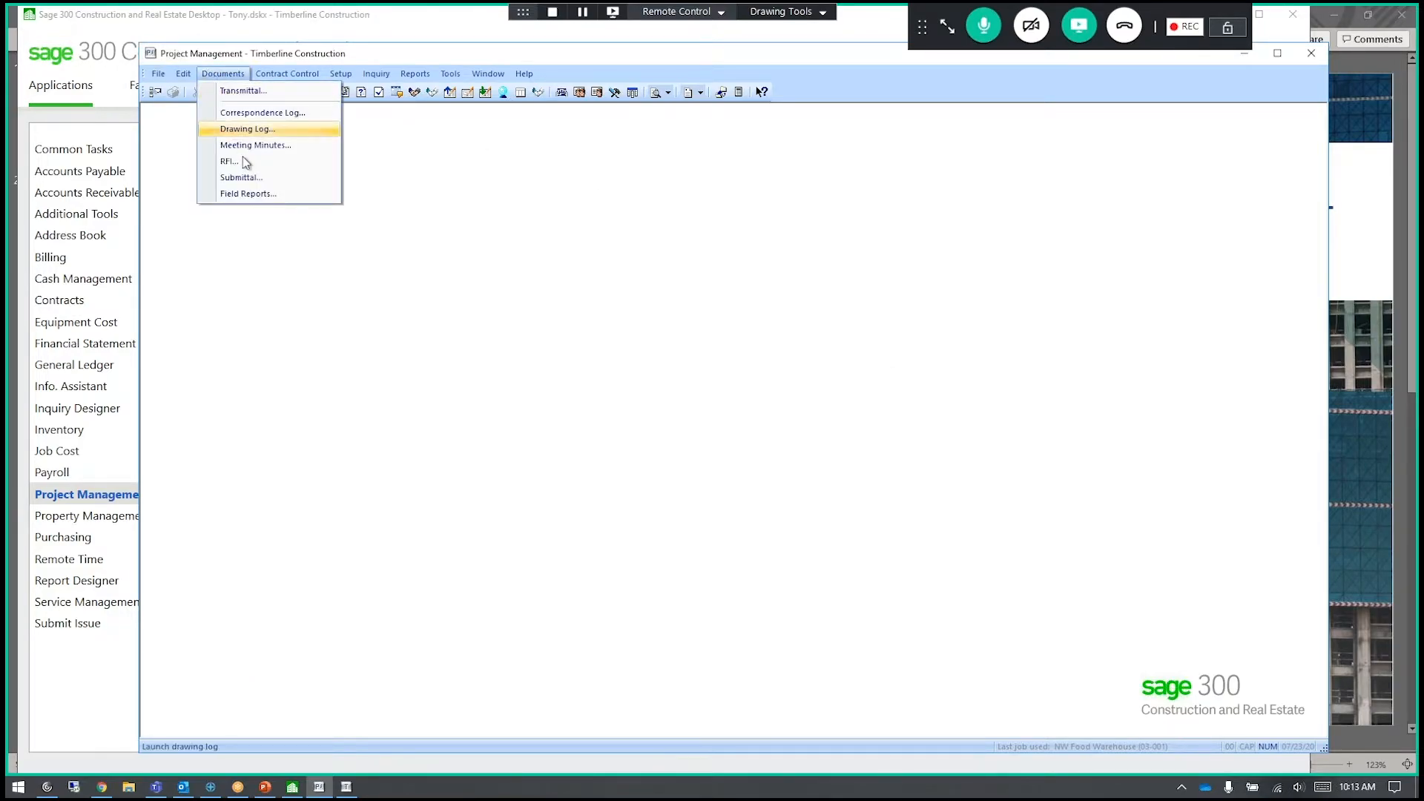
click(250, 194)
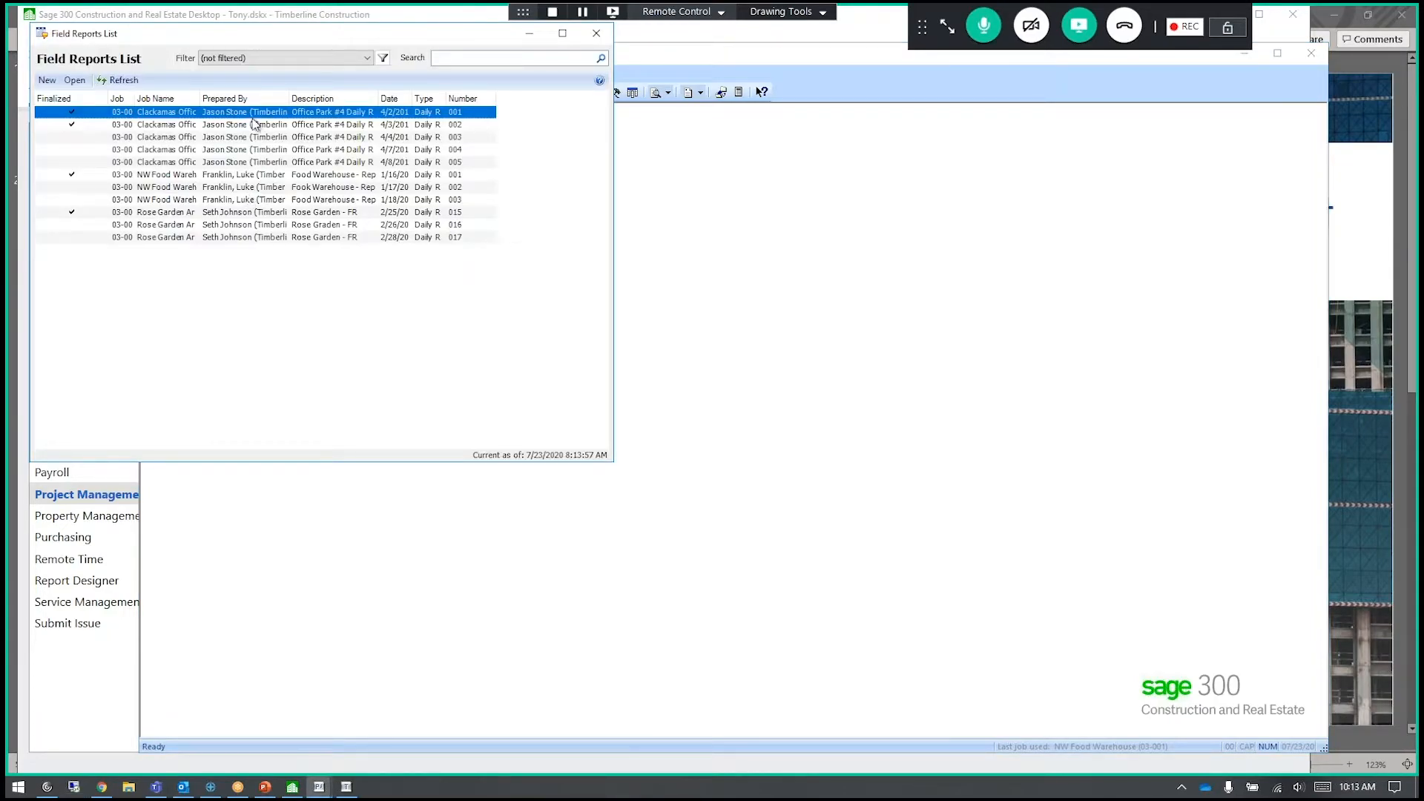
drag(274, 39, 538, 153)
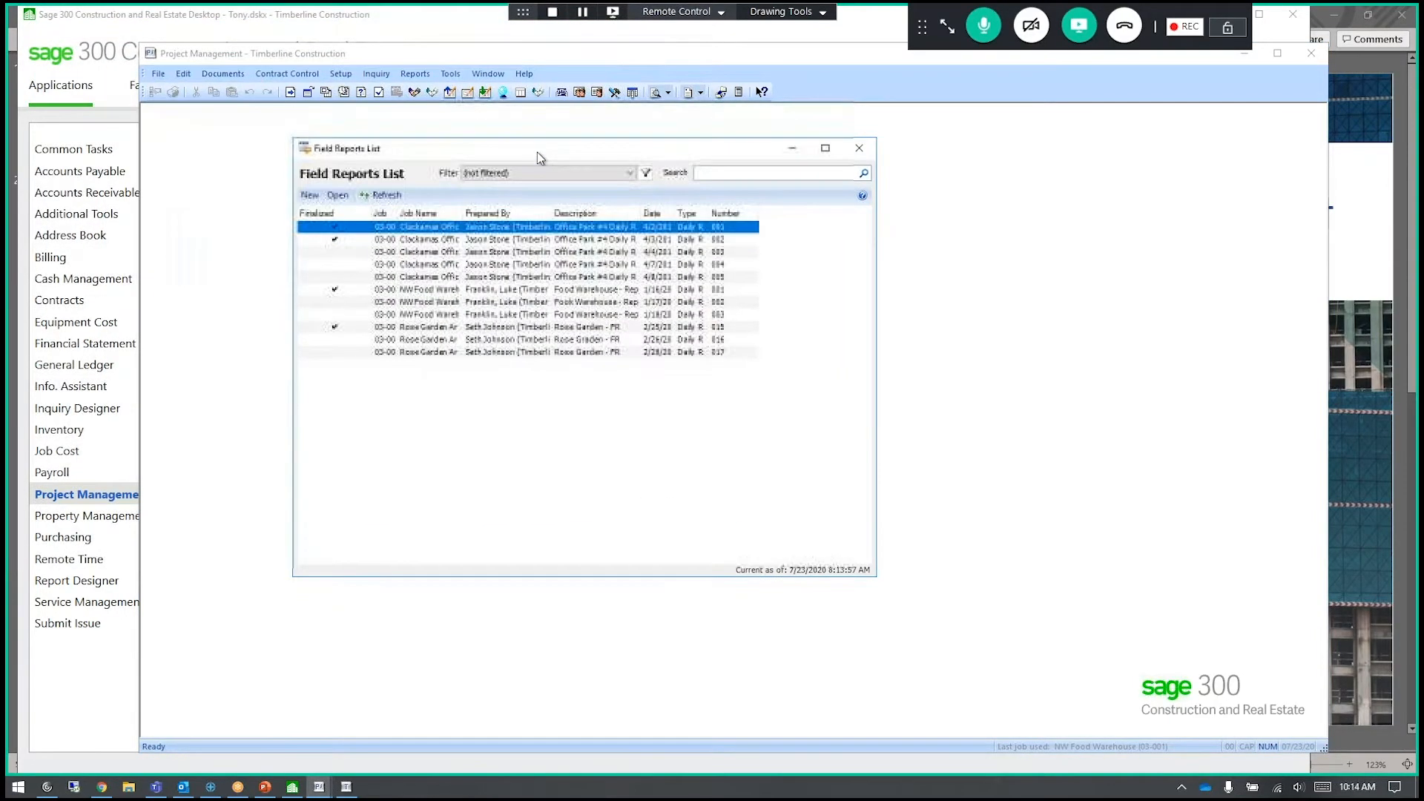
double_click(421, 233)
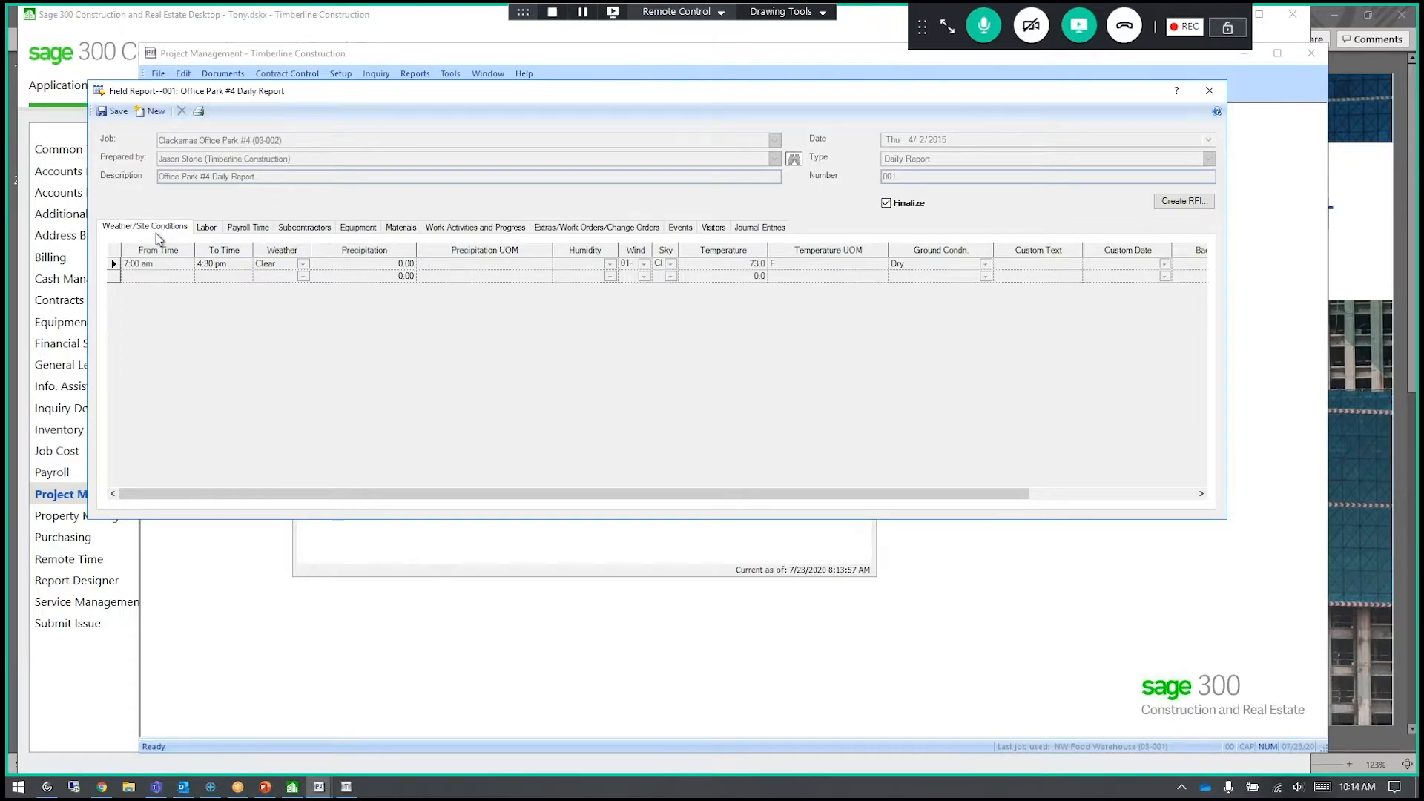
- Review field report 001's sections from Payroll Time and Subcontractors through Events, Visitors and Journal Entries, and close the report and list
click(239, 228)
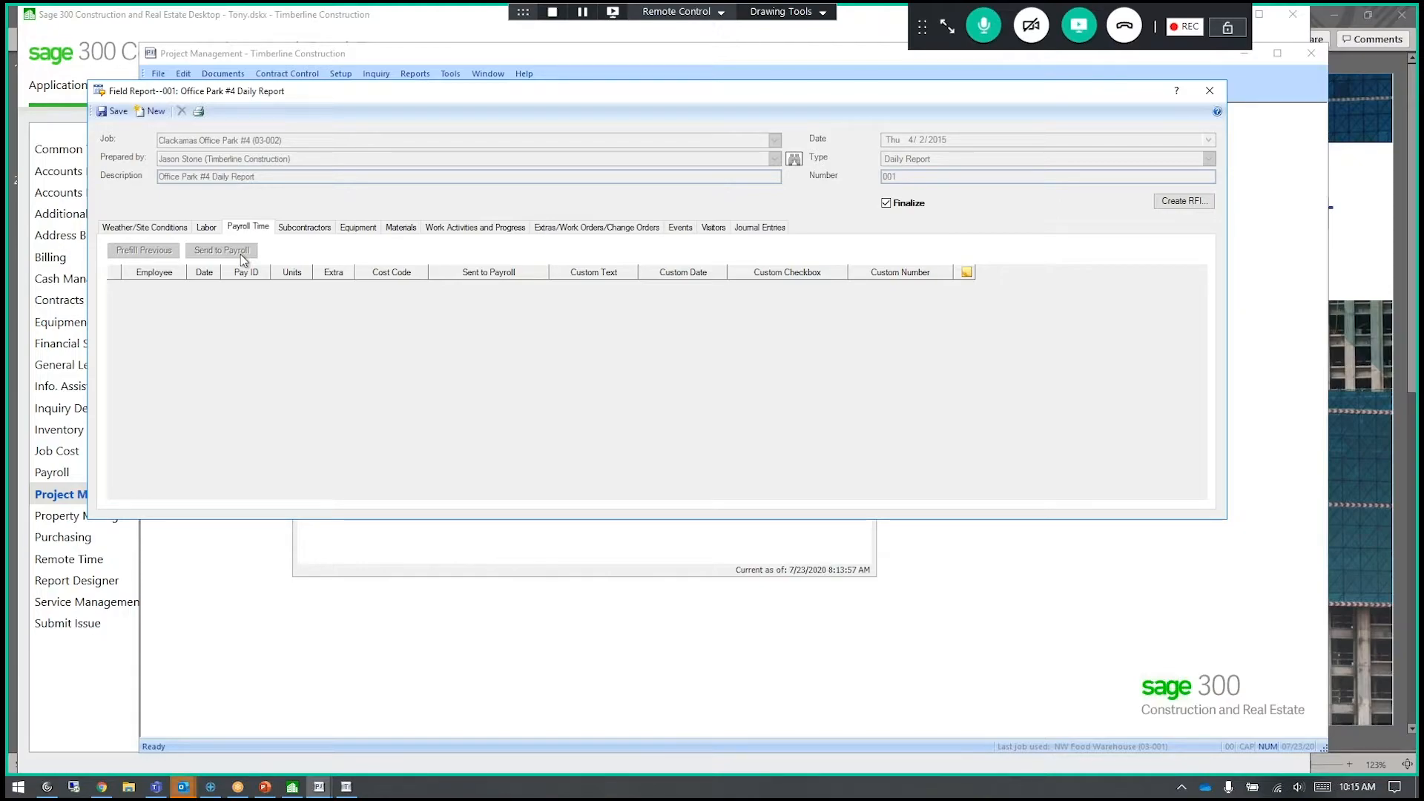
click(295, 234)
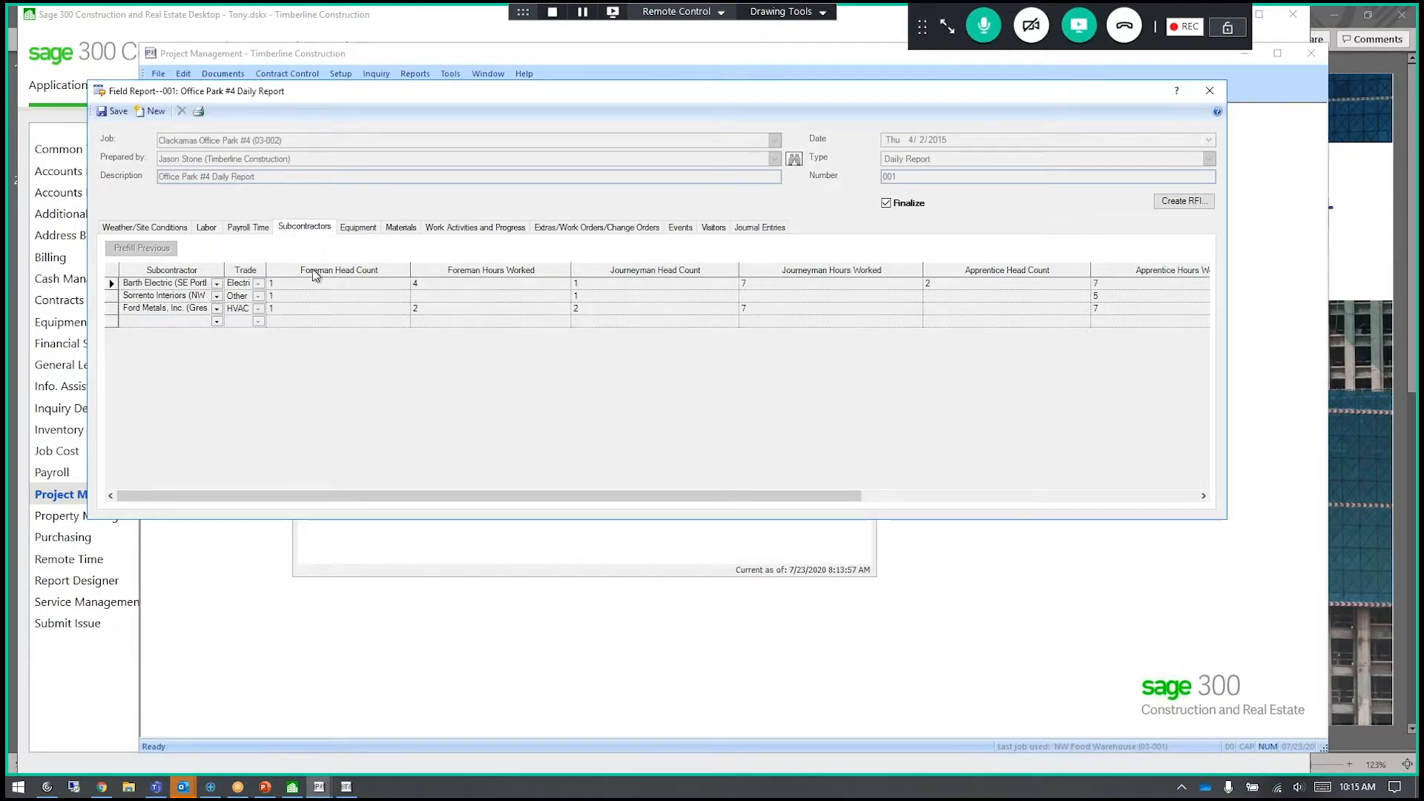
click(360, 230)
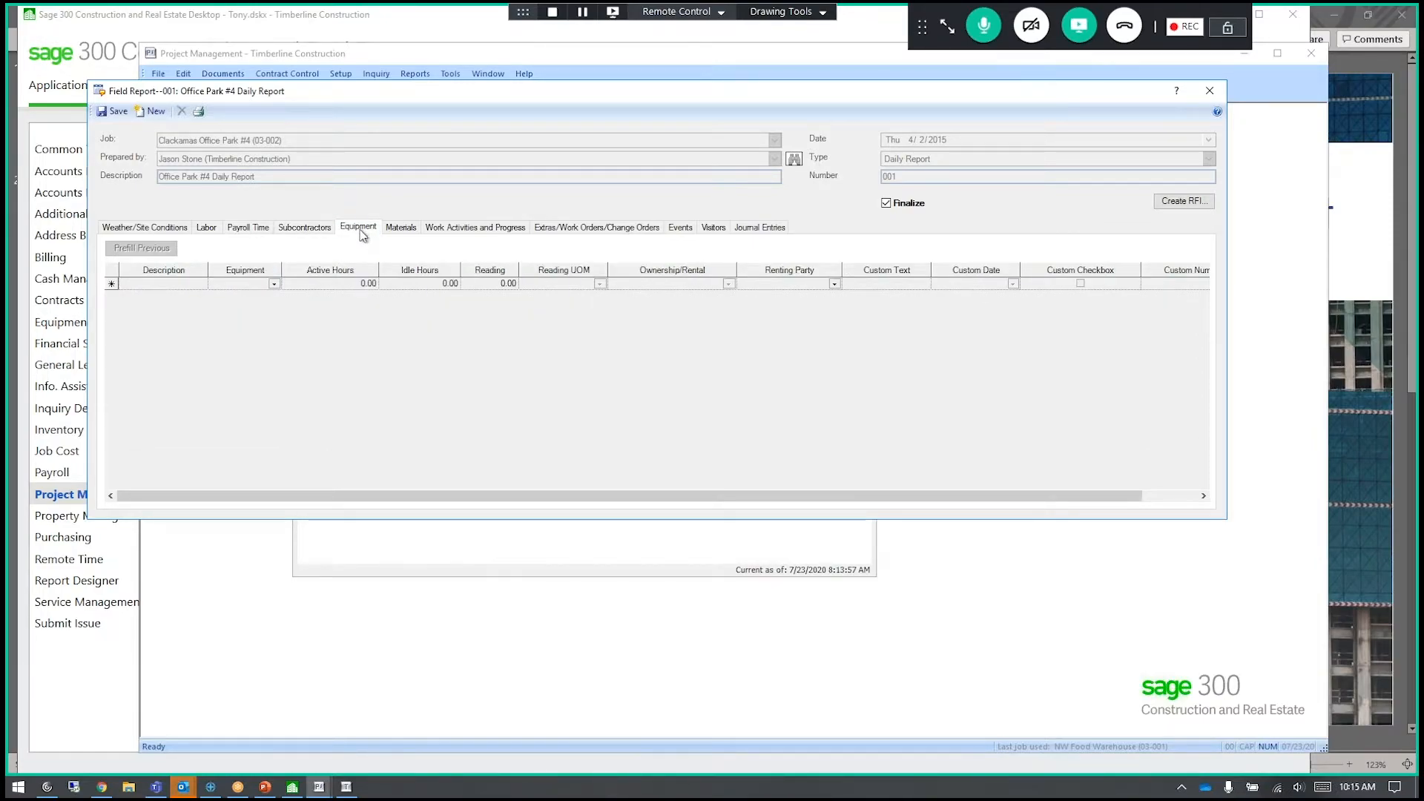
click(403, 231)
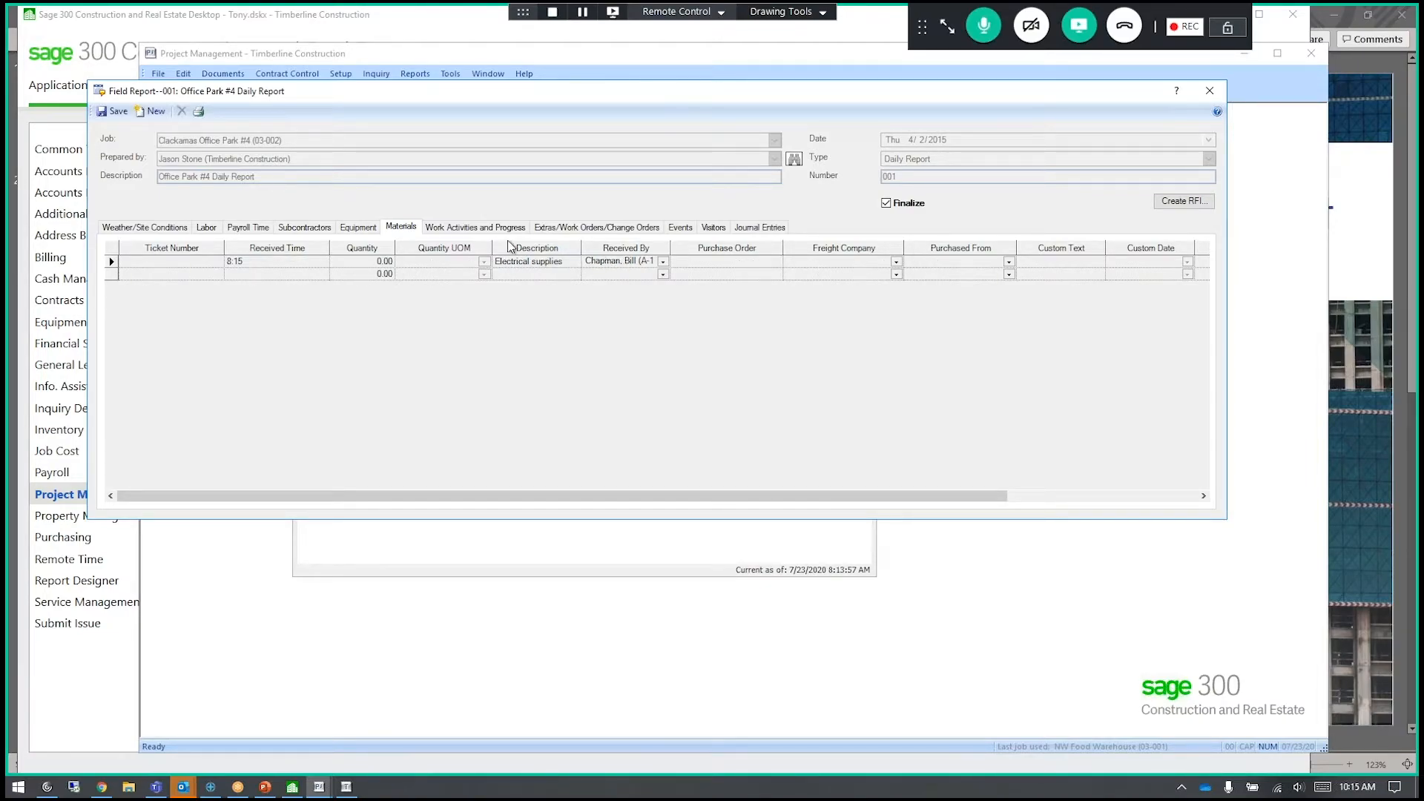
click(470, 228)
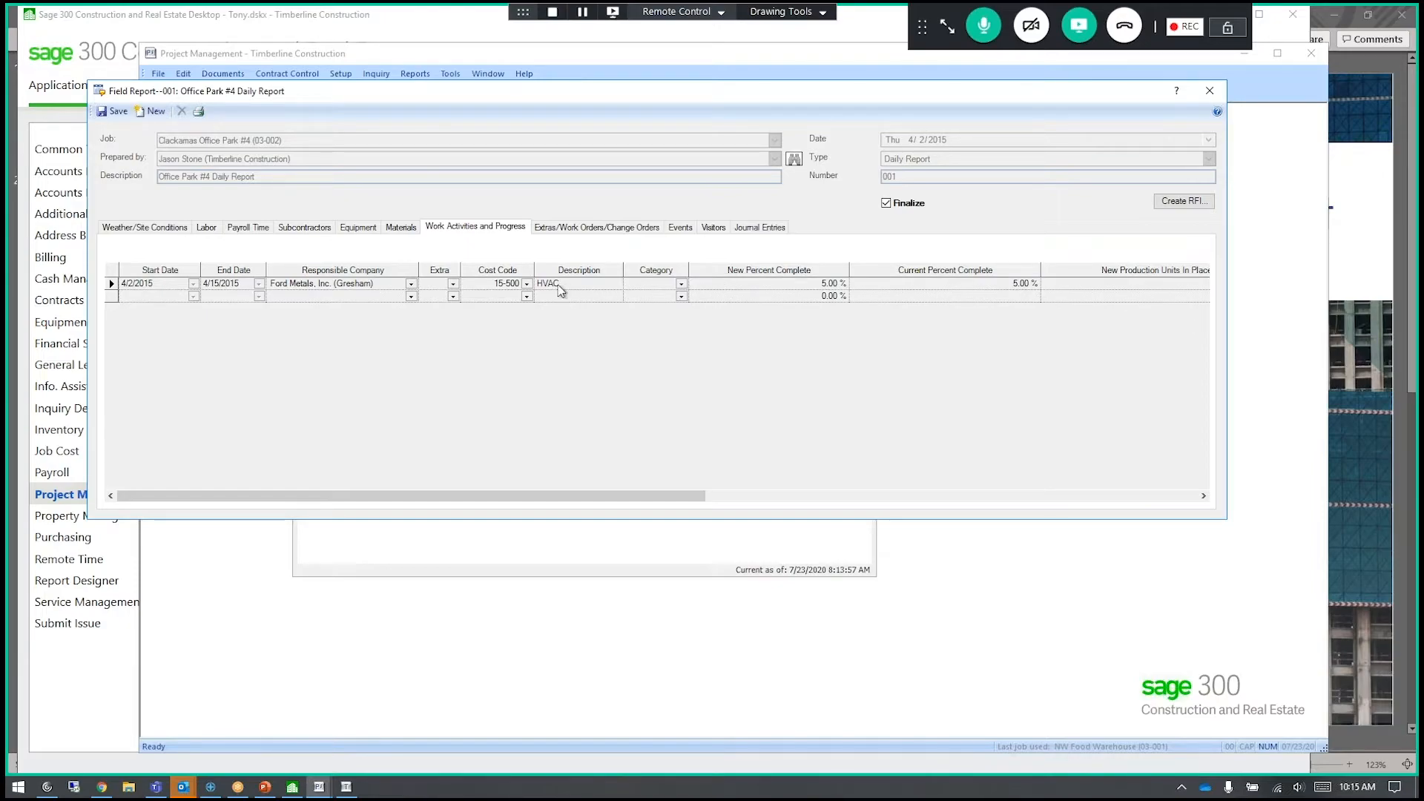
click(591, 227)
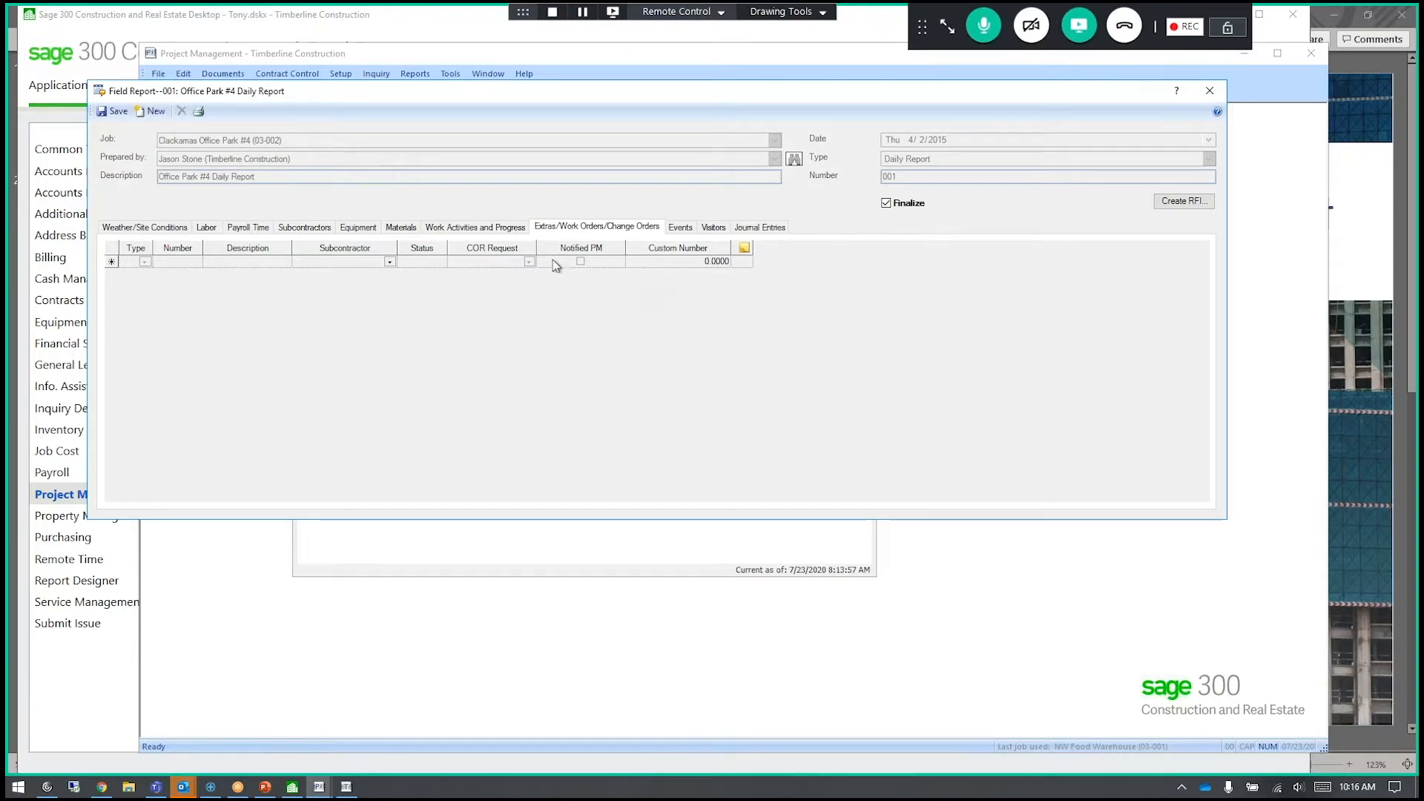
click(686, 234)
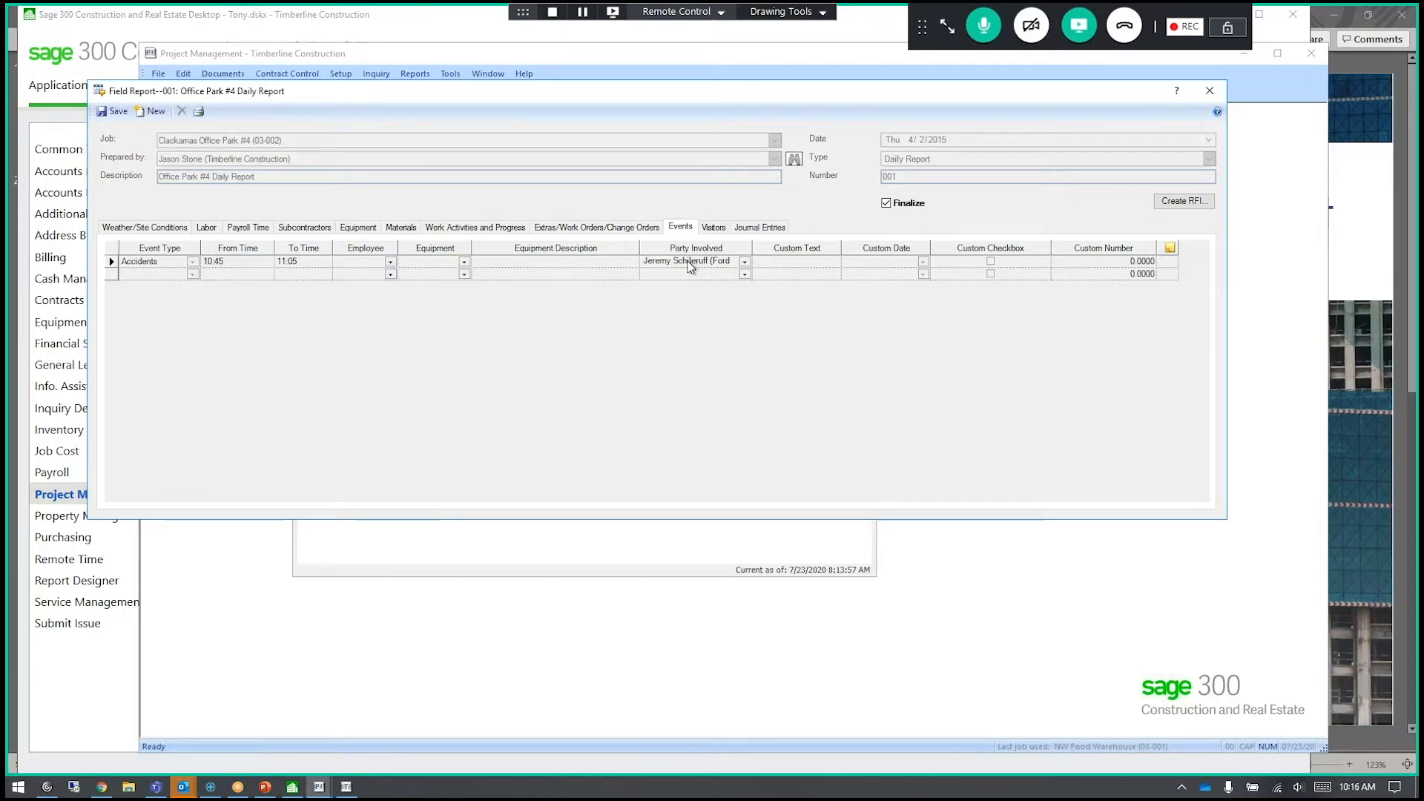
click(716, 230)
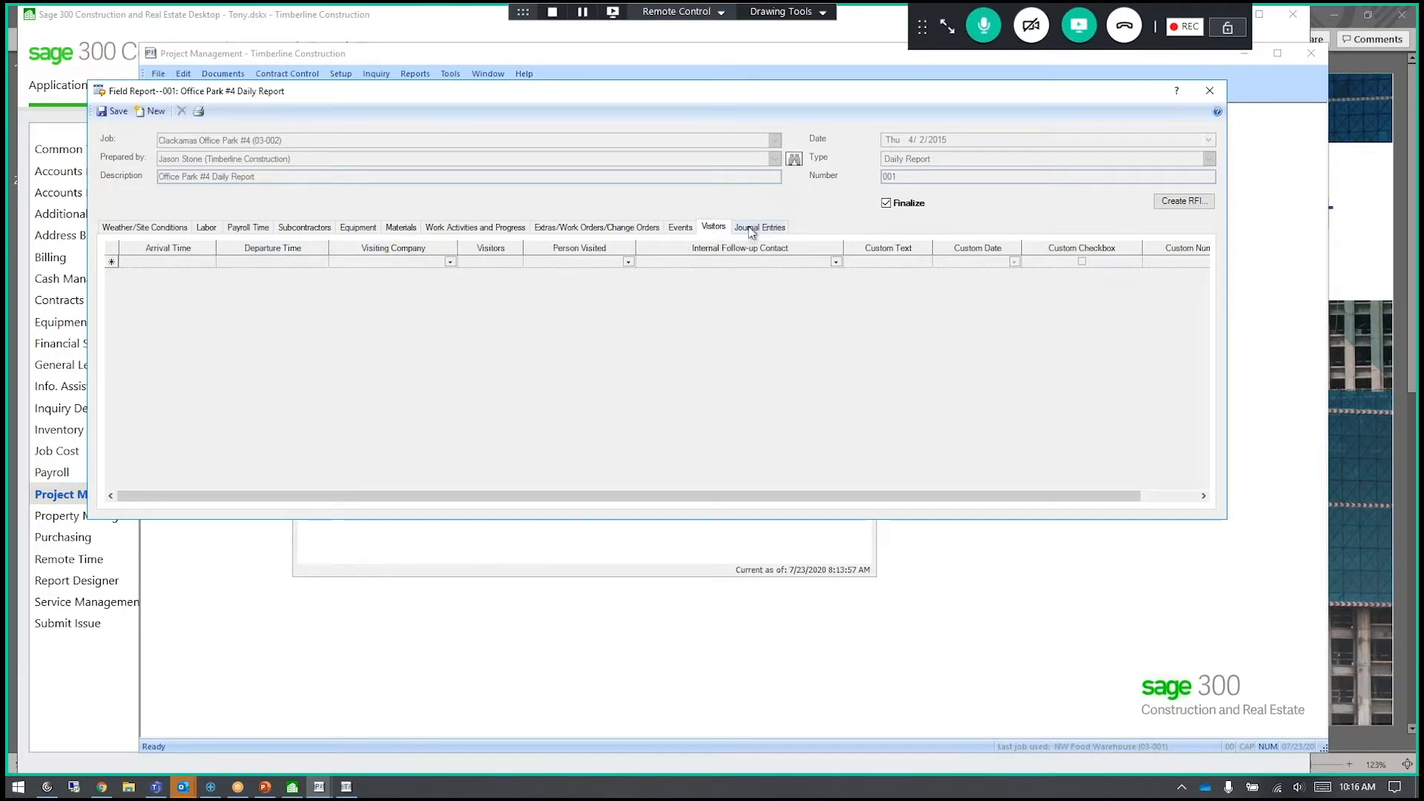
click(750, 229)
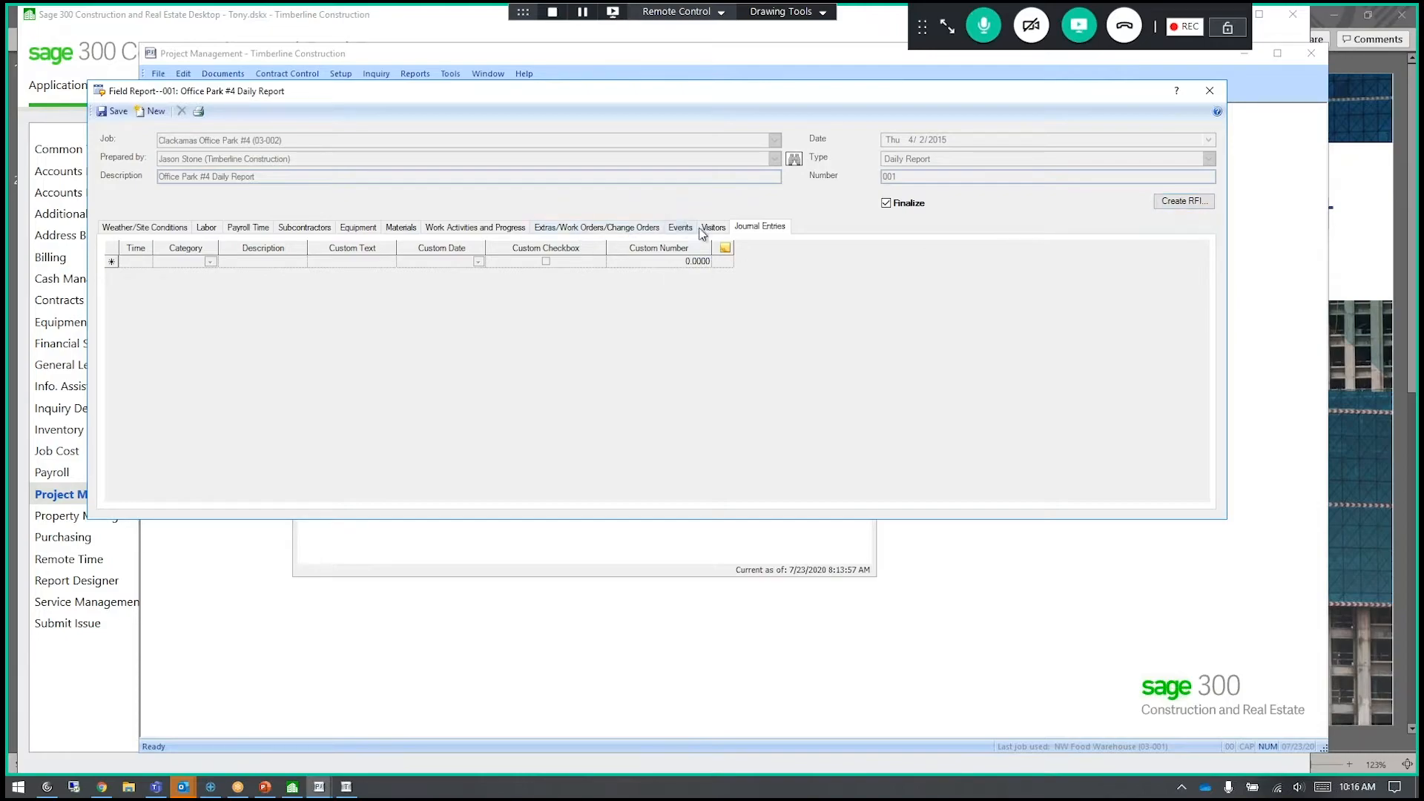
click(1209, 91)
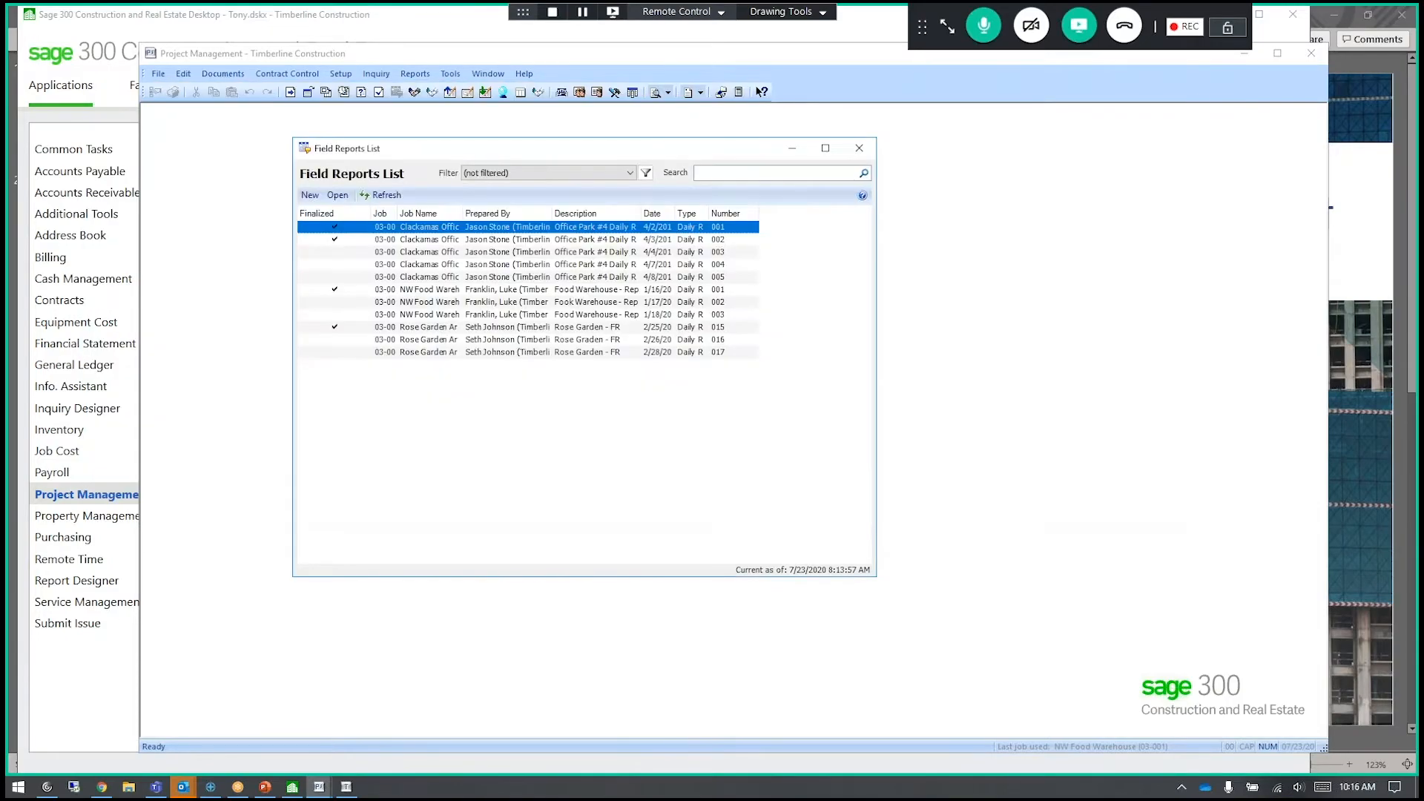
click(858, 148)
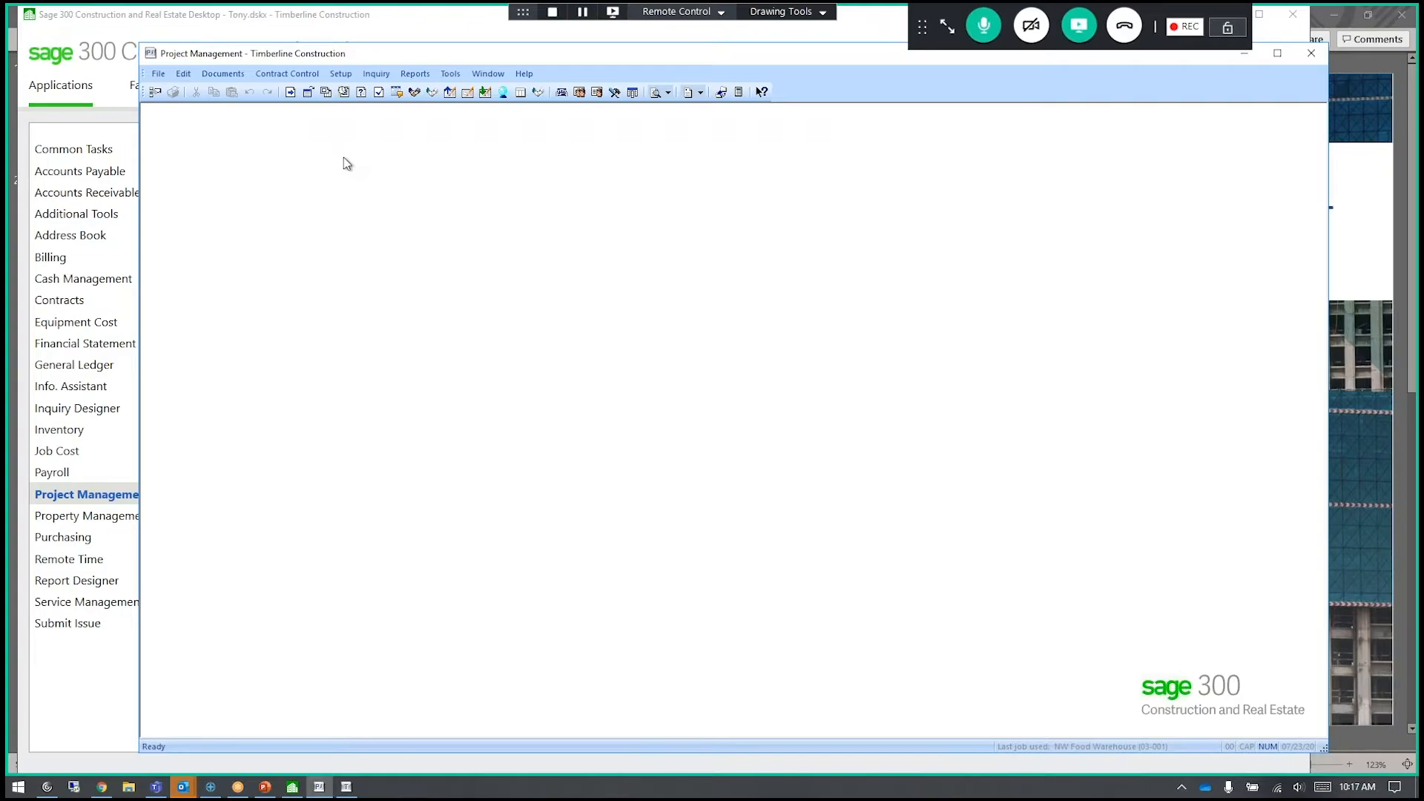
- List the change requests for Clackamas Office Park #4 (03-002), and open change request 3, "Additional sills @ main entrance."
click(299, 74)
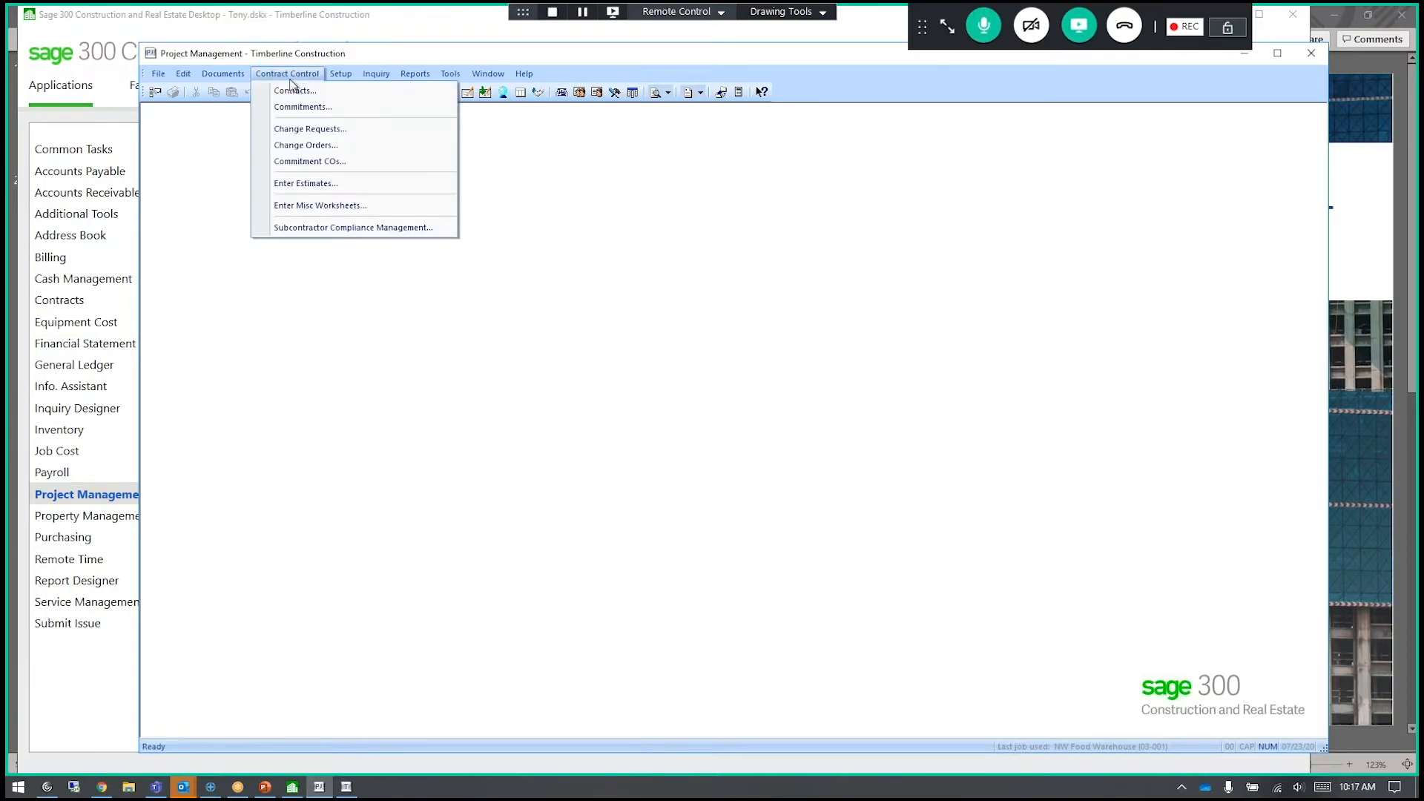
click(277, 129)
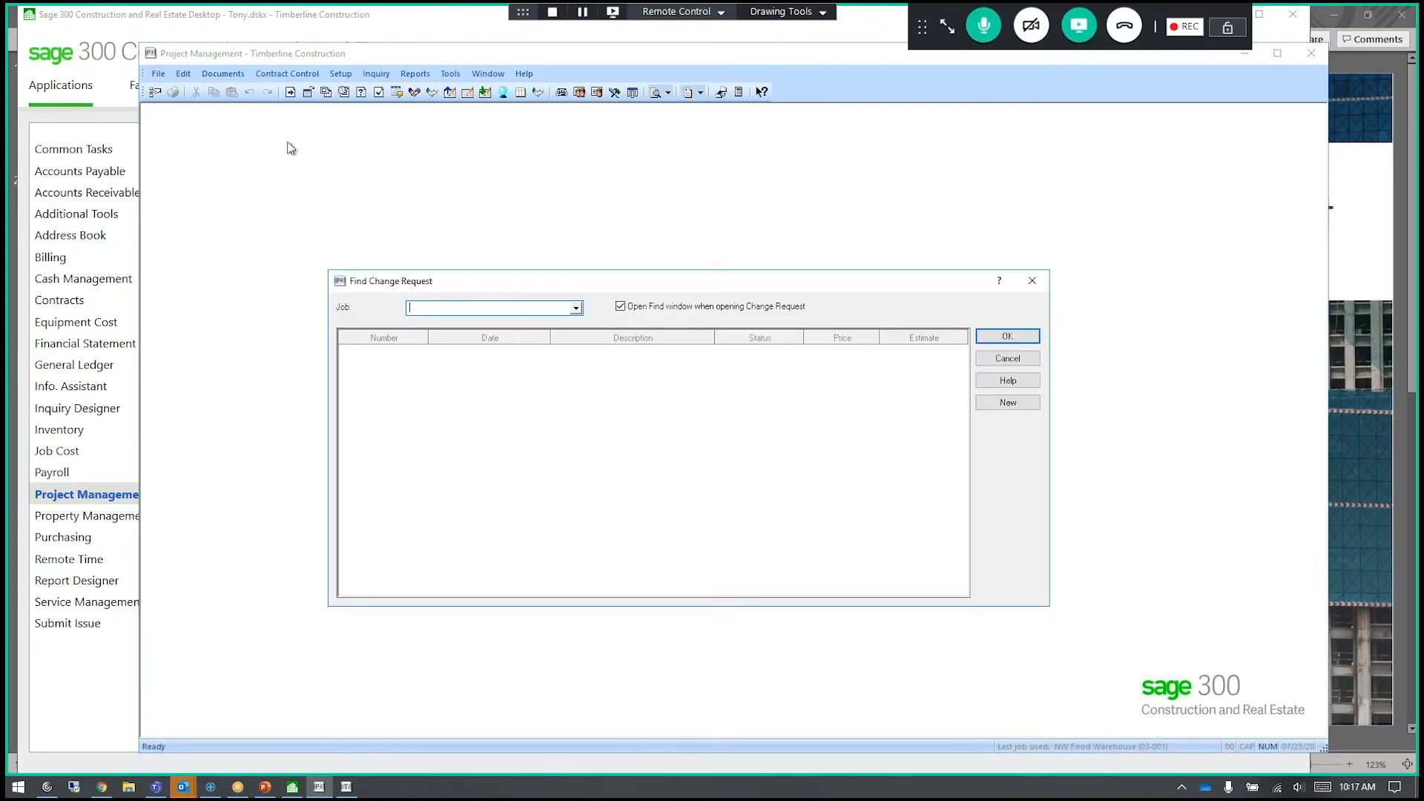
click(576, 308)
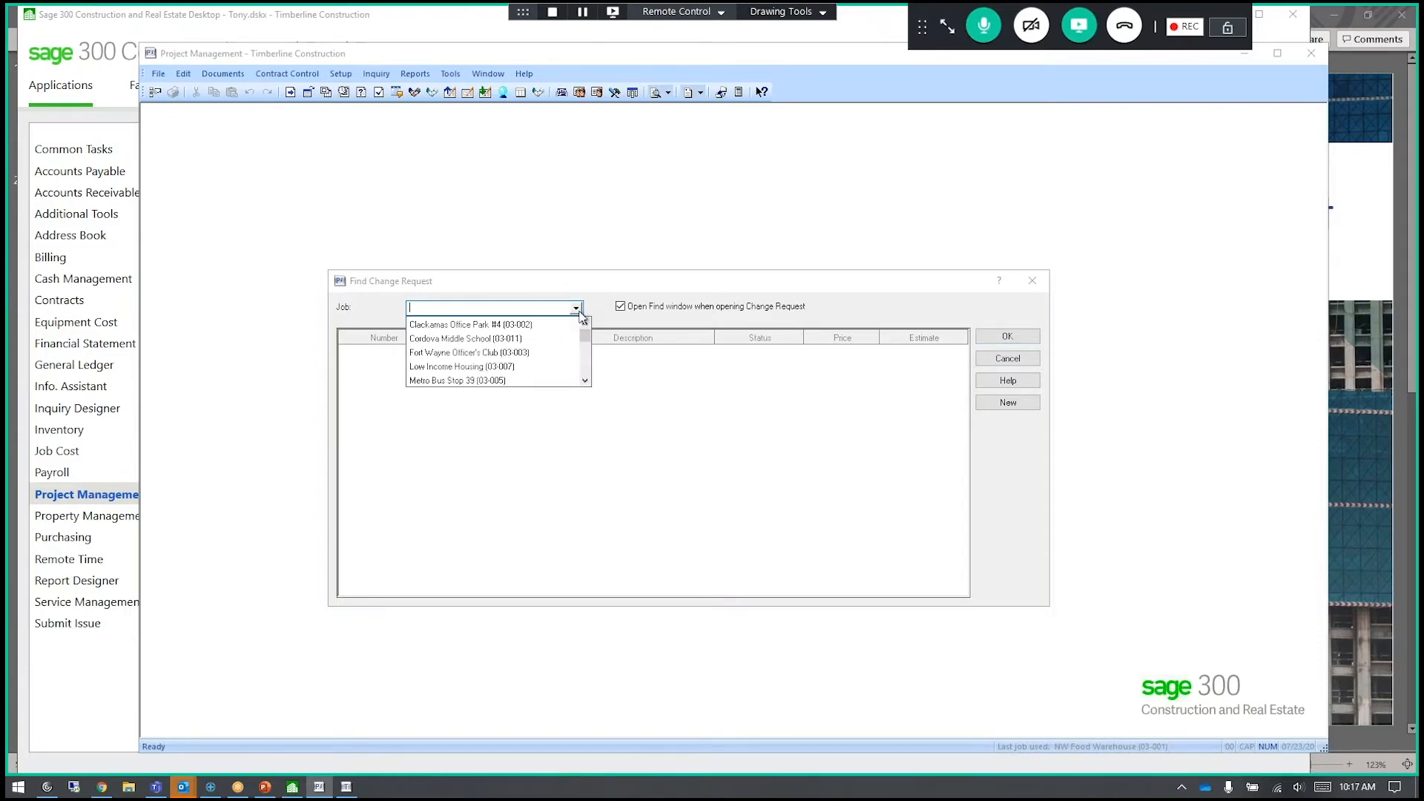
click(531, 322)
drag(649, 282, 582, 192)
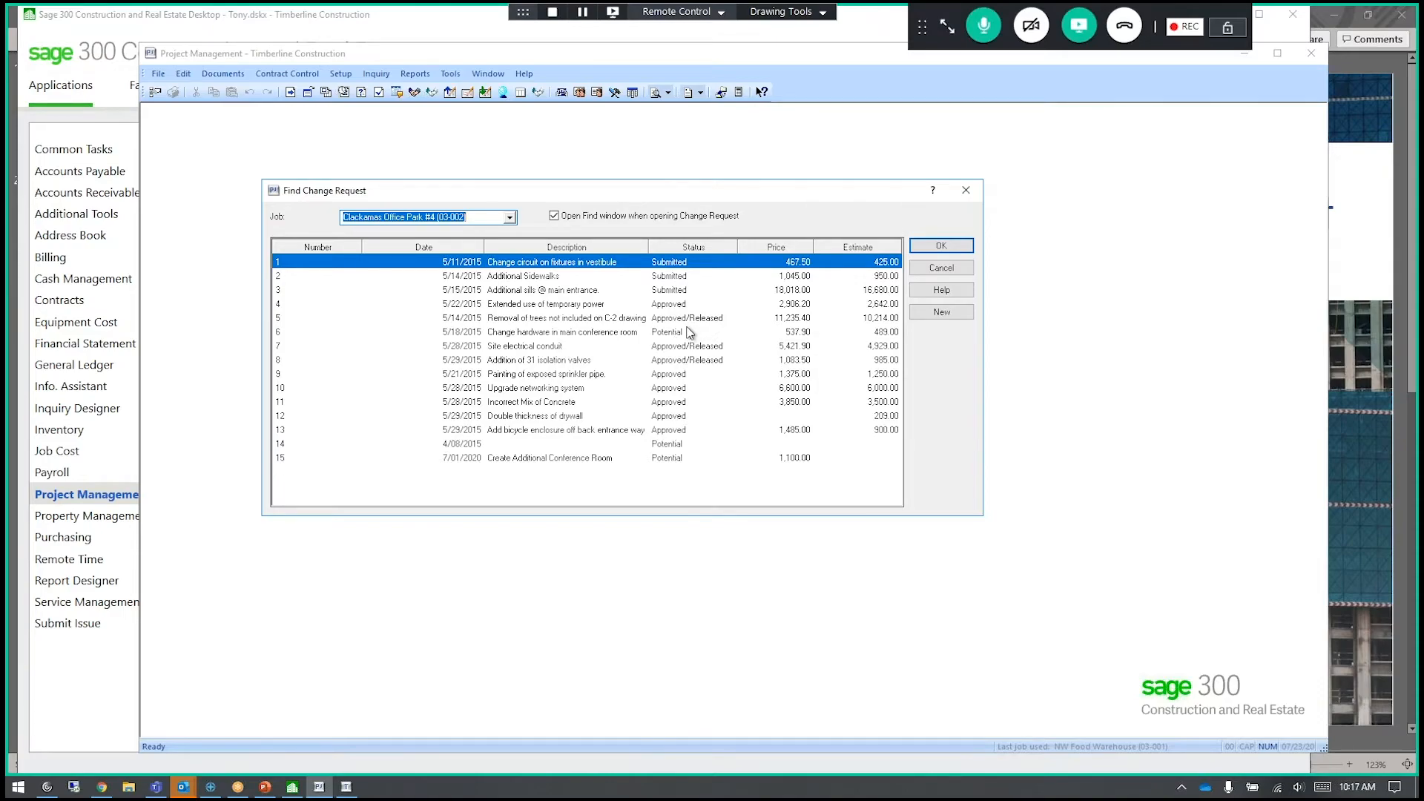
click(557, 290)
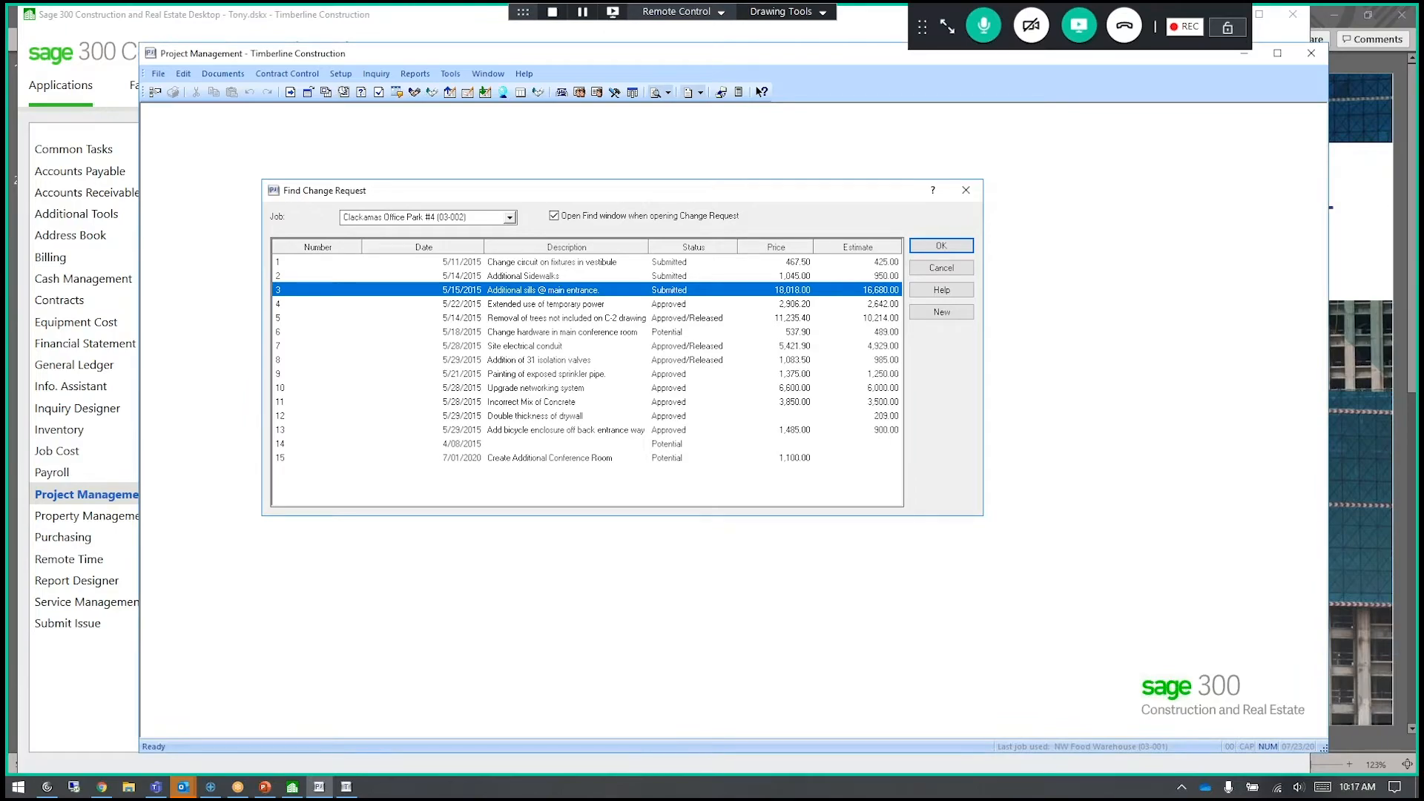
double_click(553, 290)
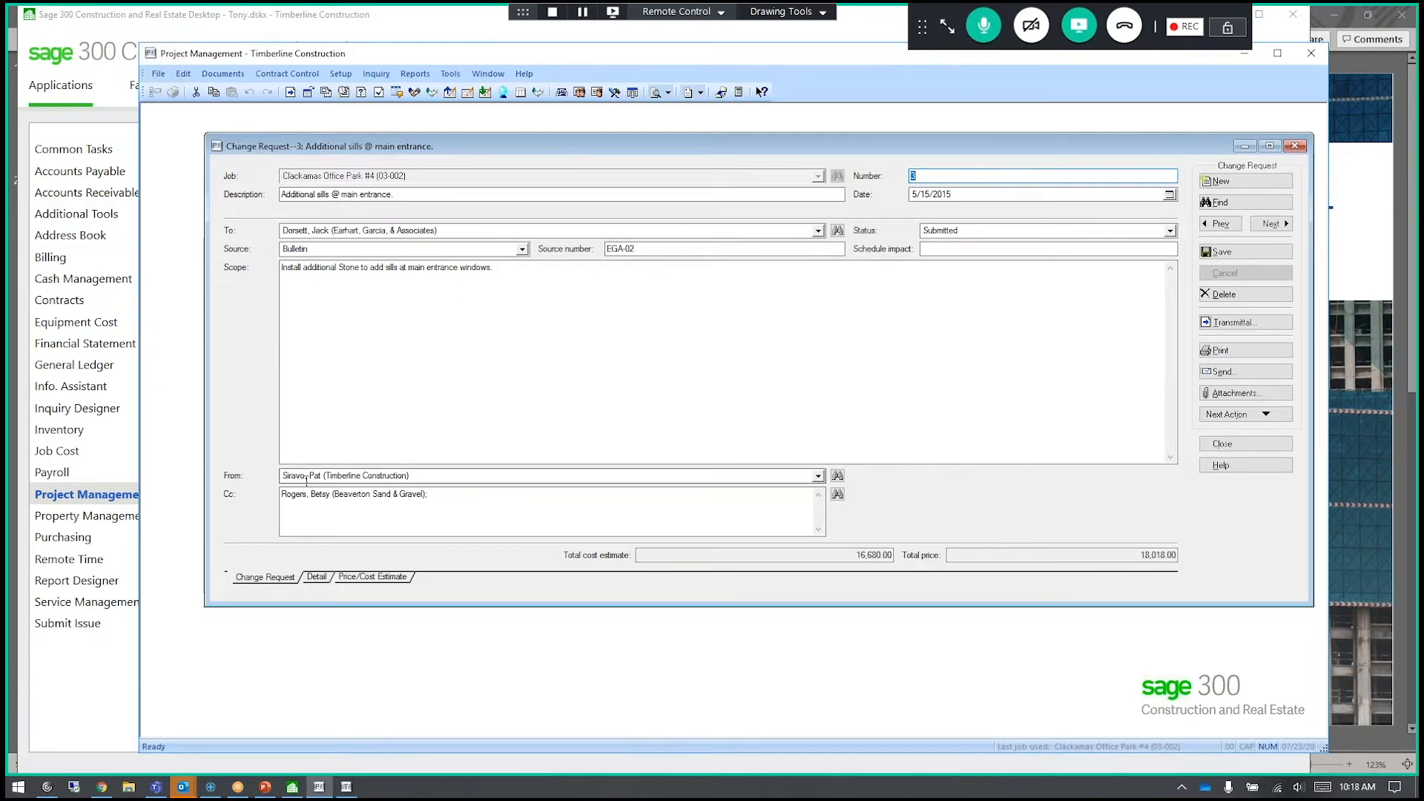
- View the change request's detail information and look through the available contract items without choosing one
click(320, 577)
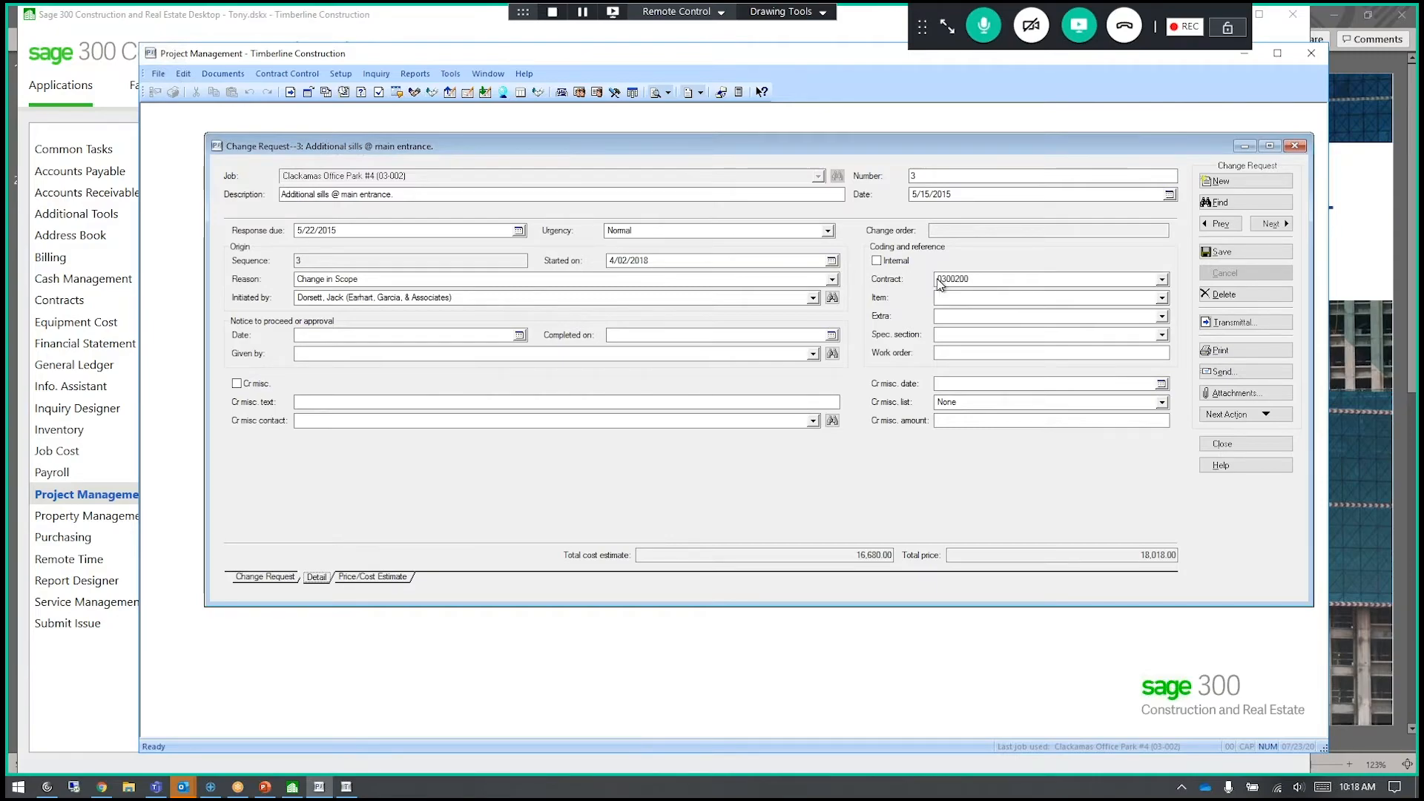
click(1162, 298)
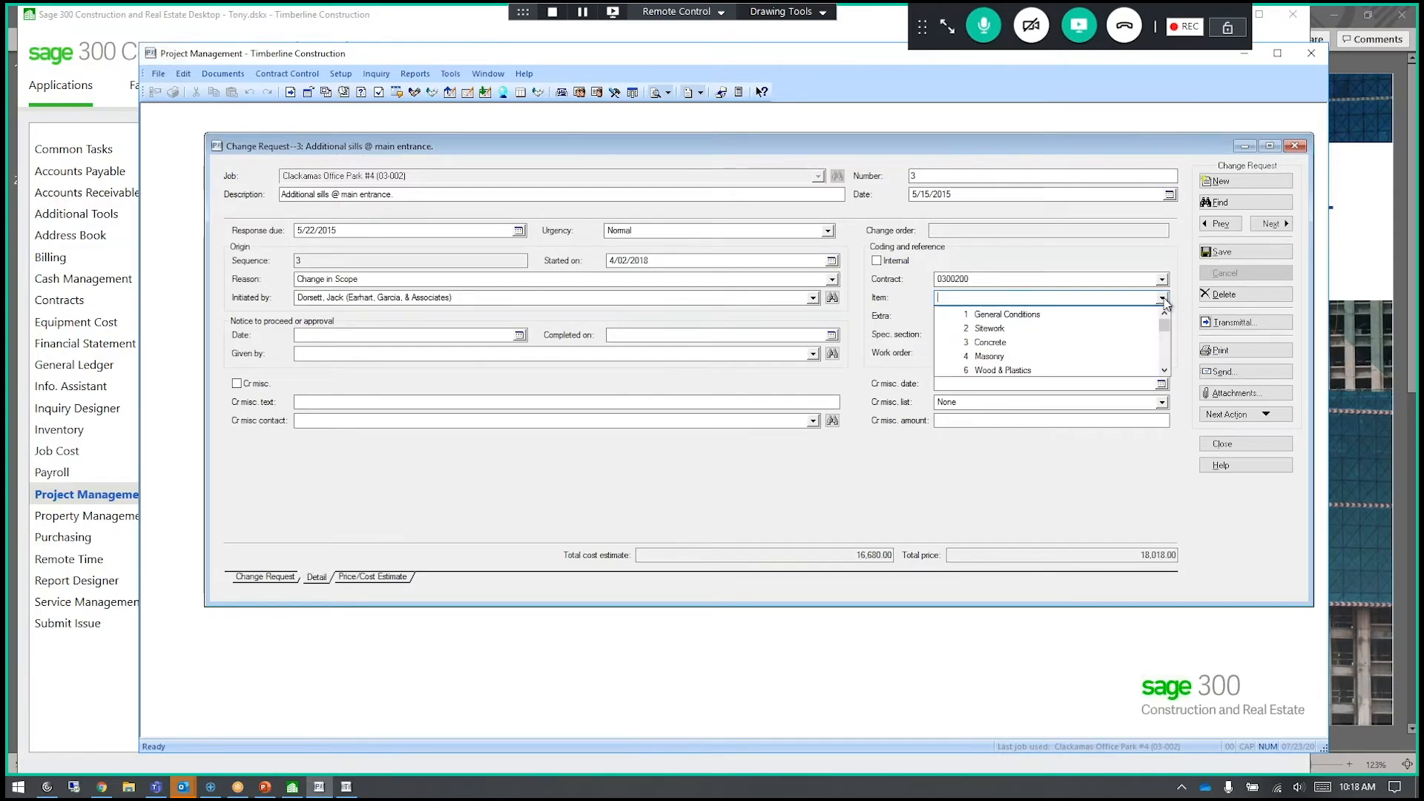
drag(1165, 330, 1170, 380)
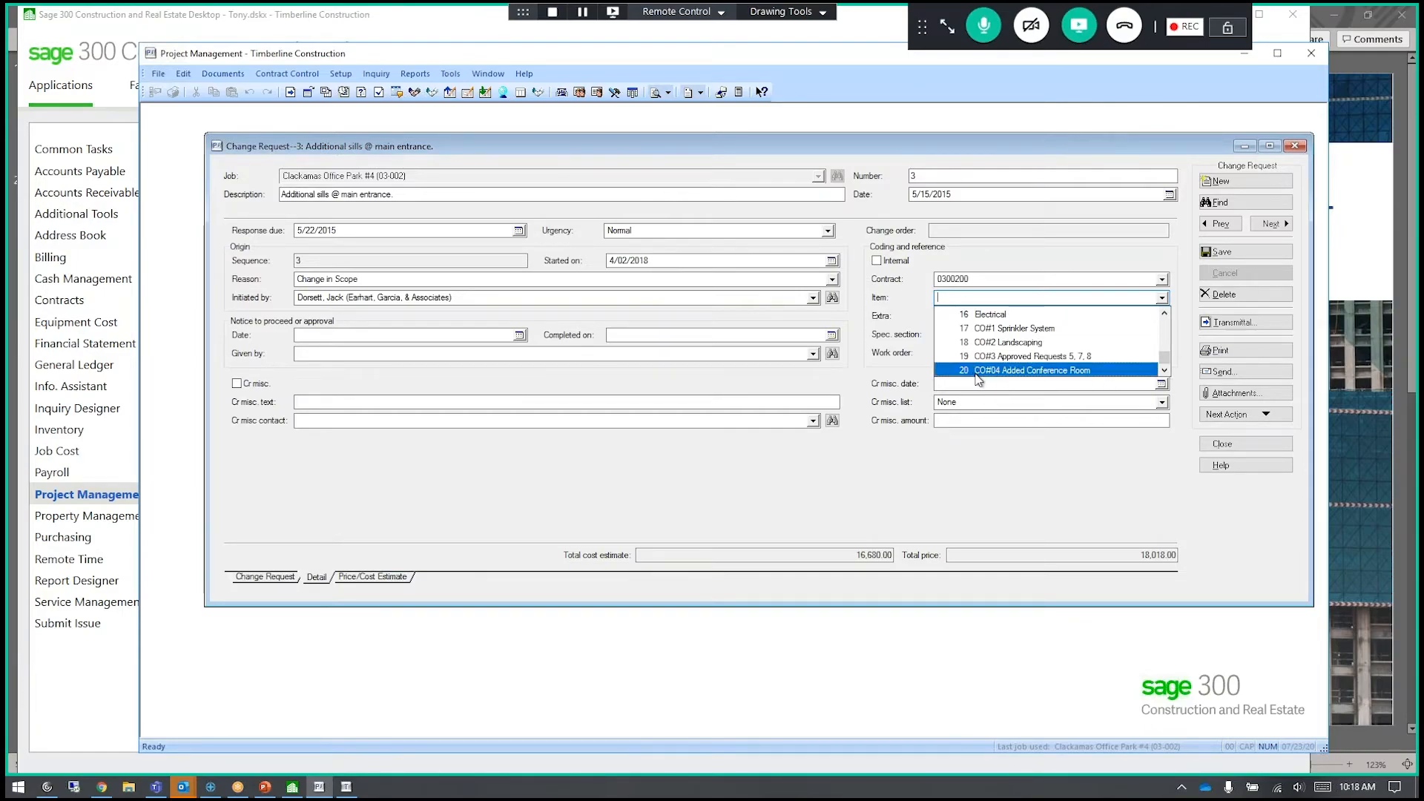
click(933, 525)
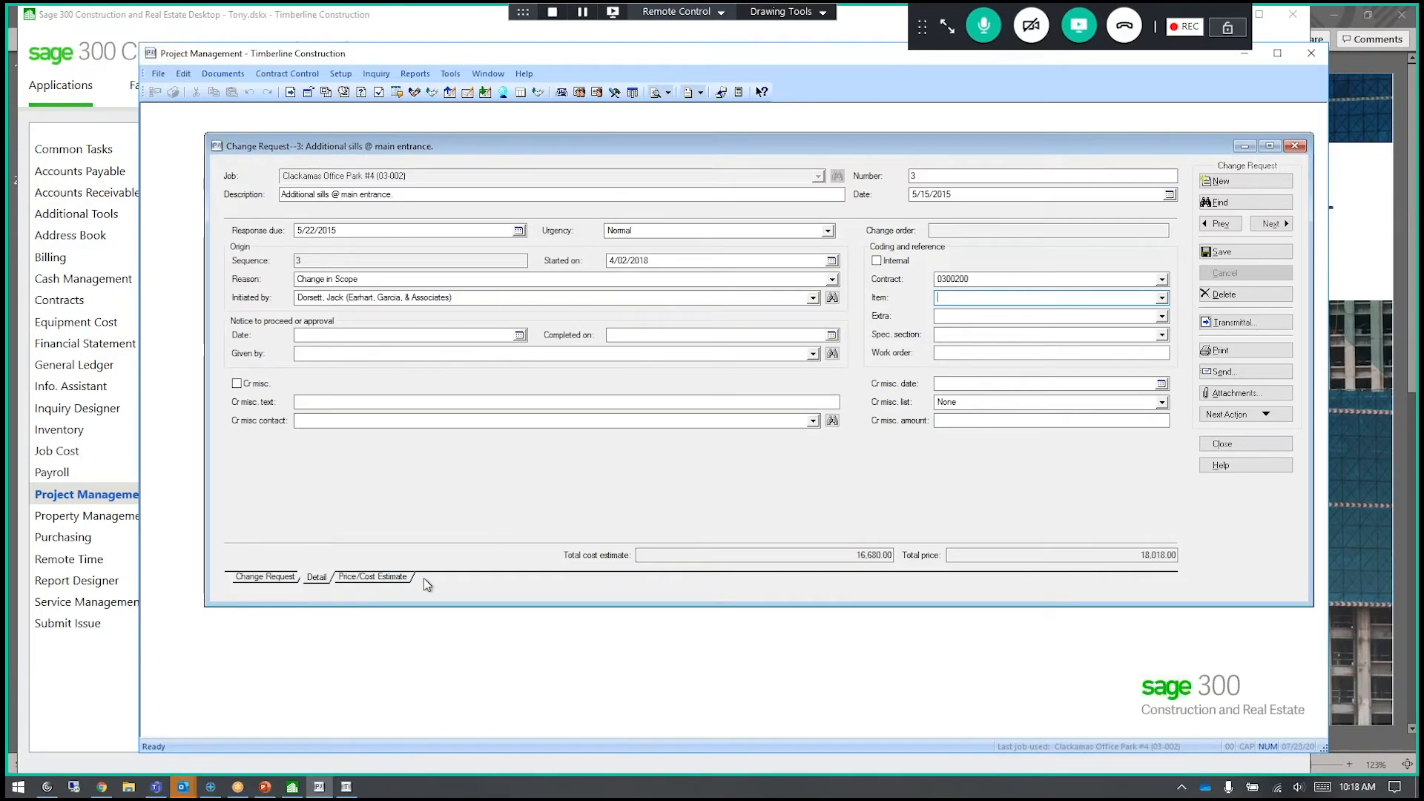
- Review change request 3's price and cost estimate in the Vendor view, look through the estimate integration options, and close the request
click(354, 578)
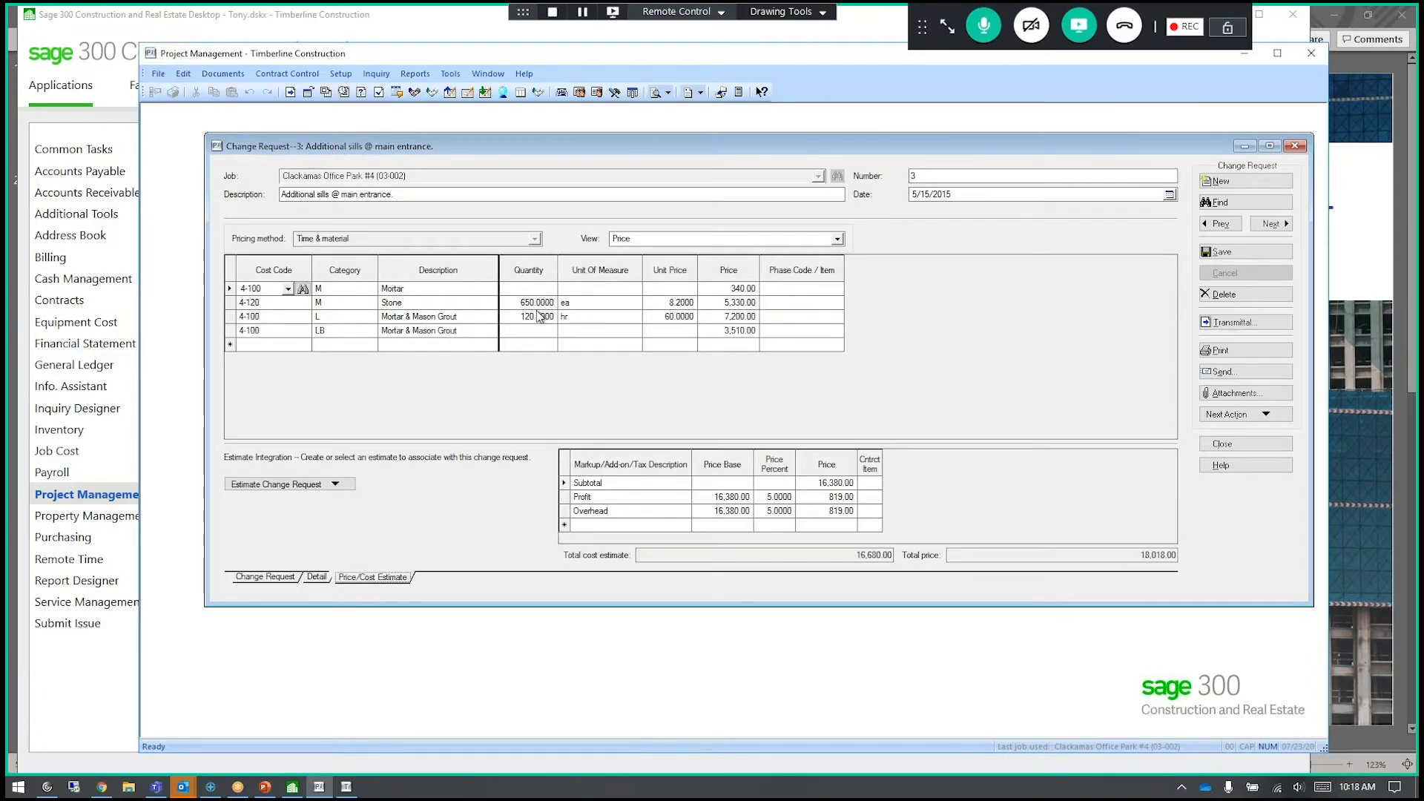
click(838, 239)
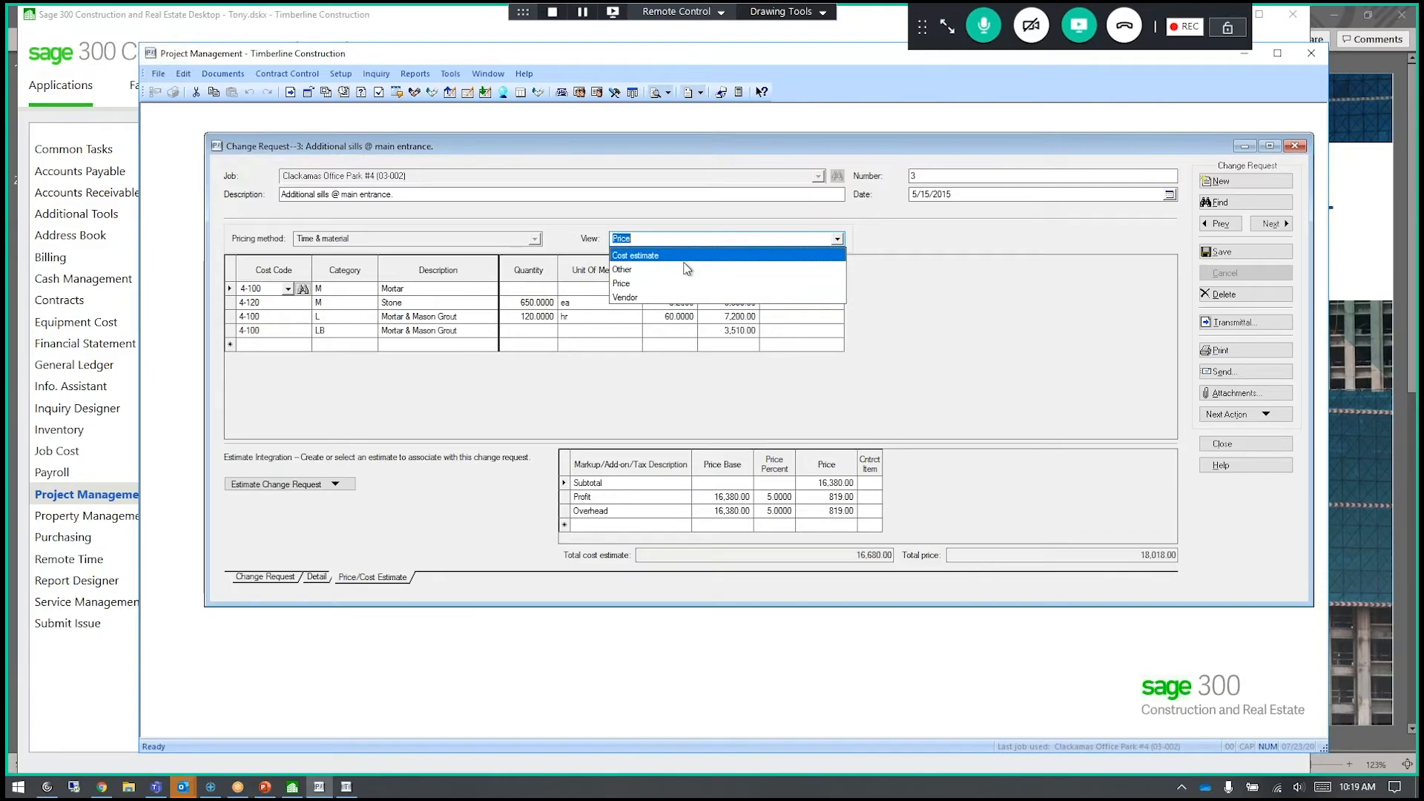
click(685, 298)
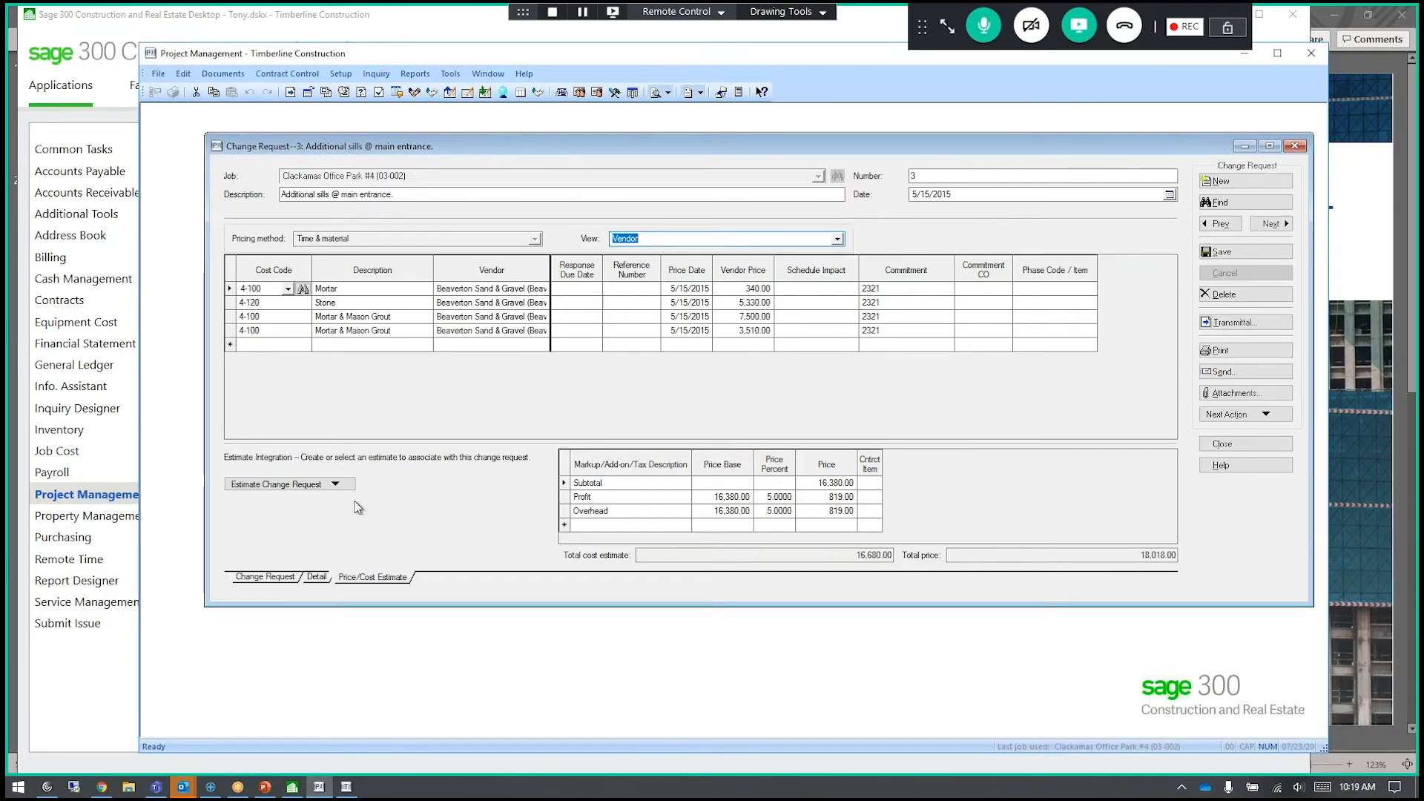
click(336, 486)
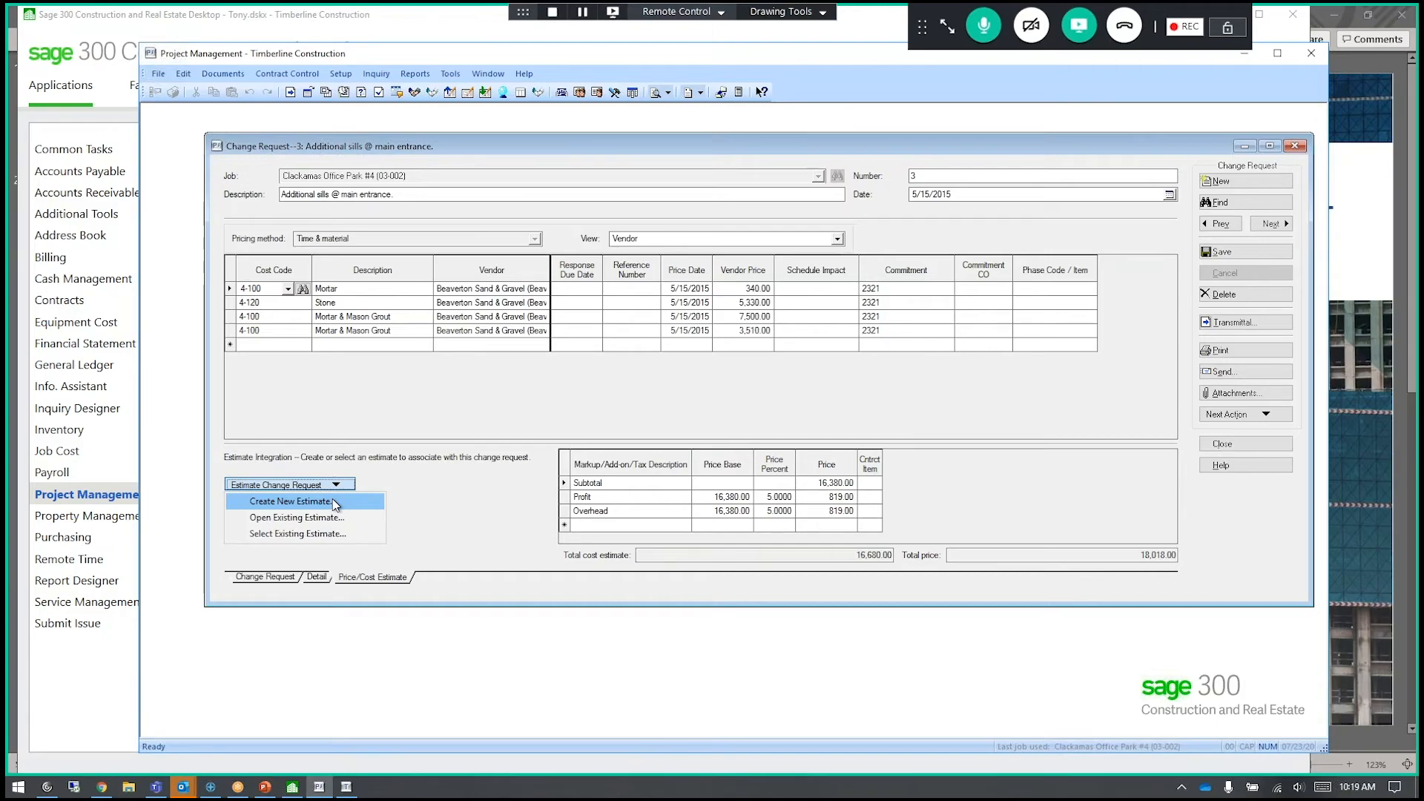
click(407, 486)
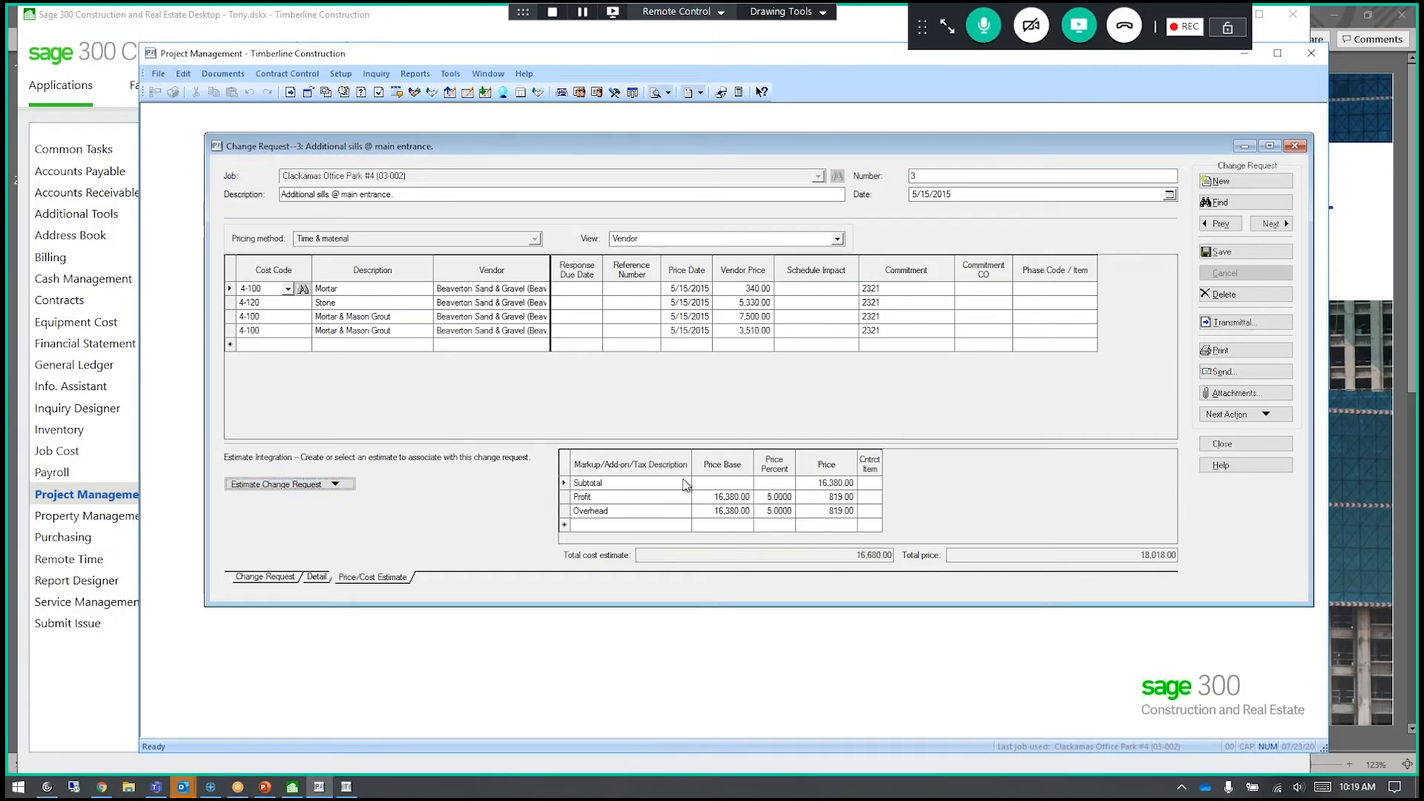
click(1222, 446)
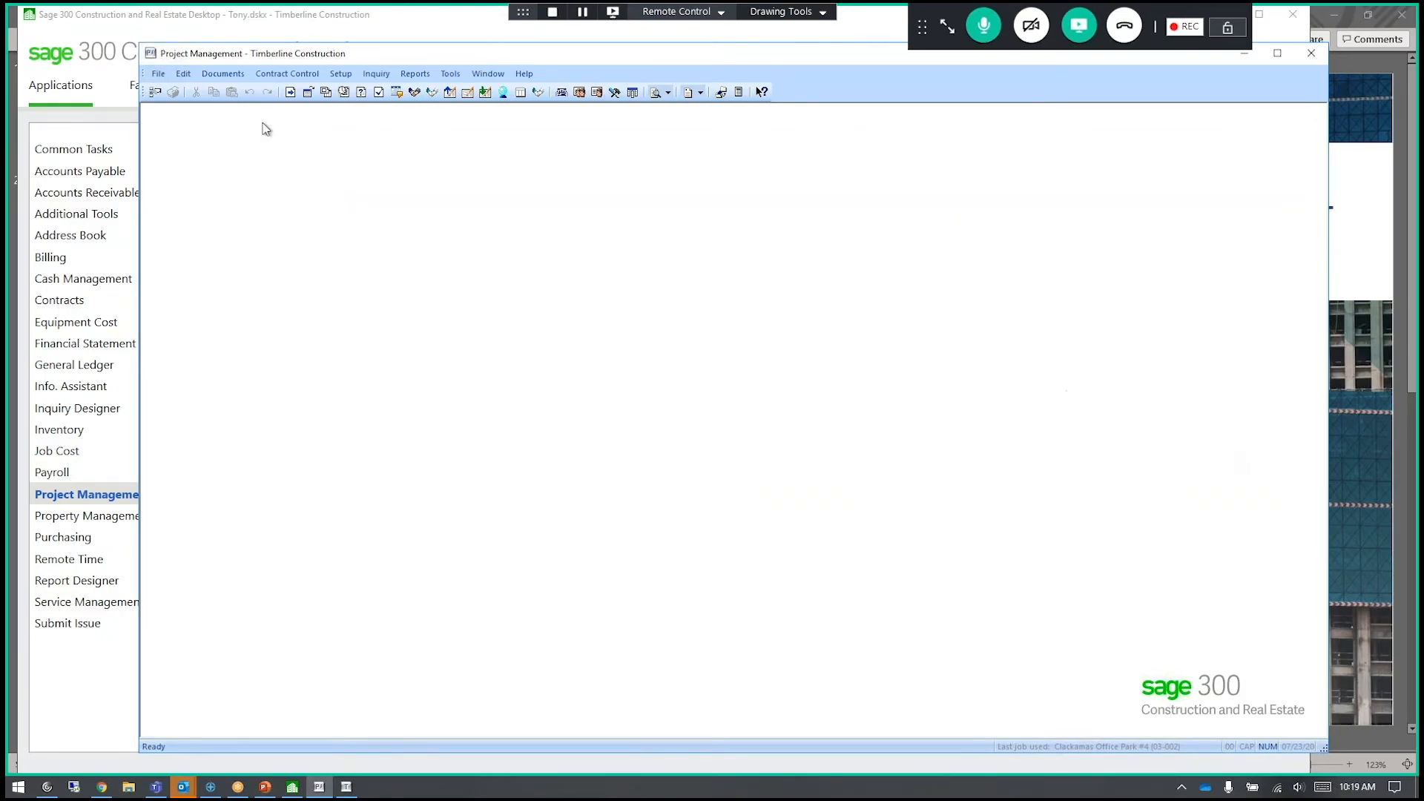
- Create a new change order for Clackamas Office Park #4 (03-002) with the description "New Changes"
click(279, 76)
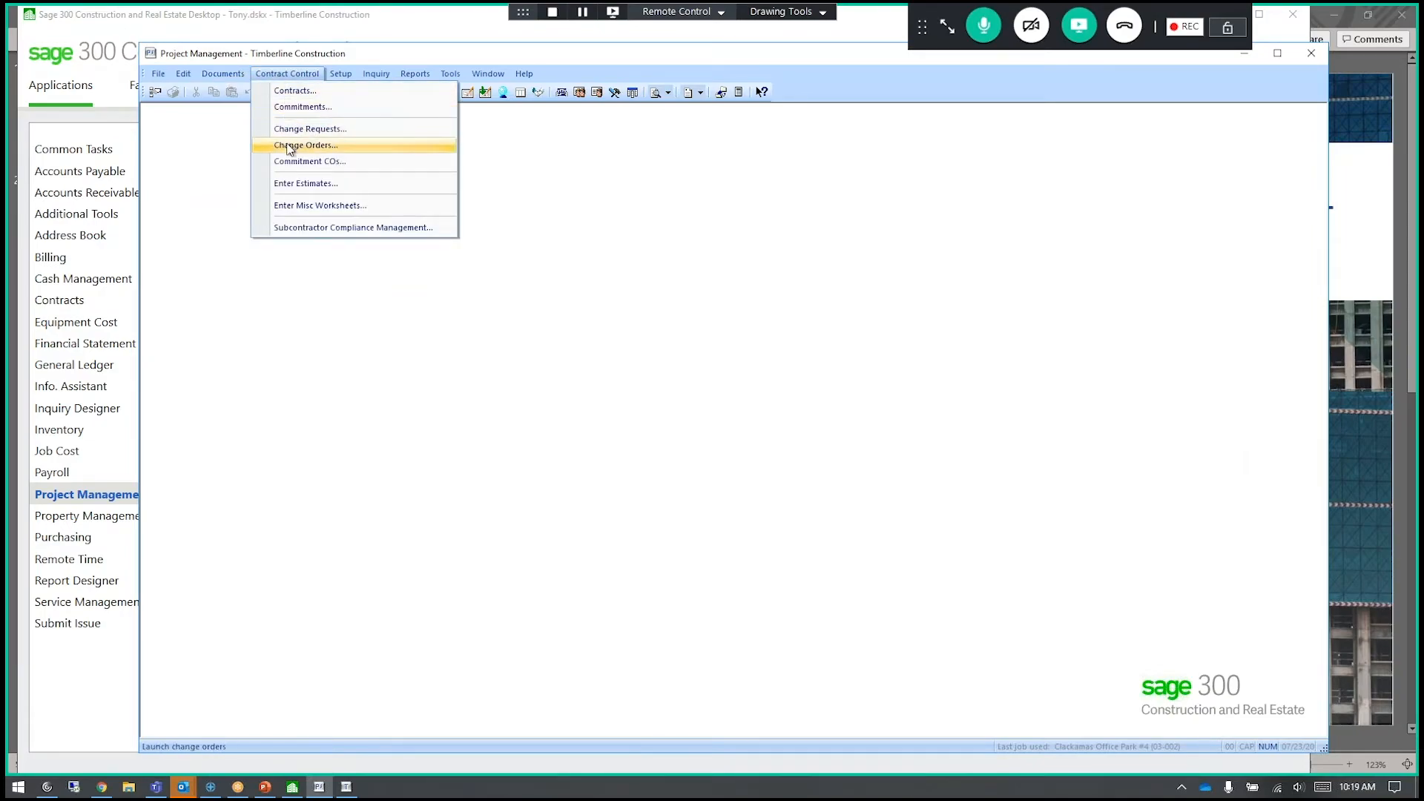
click(289, 146)
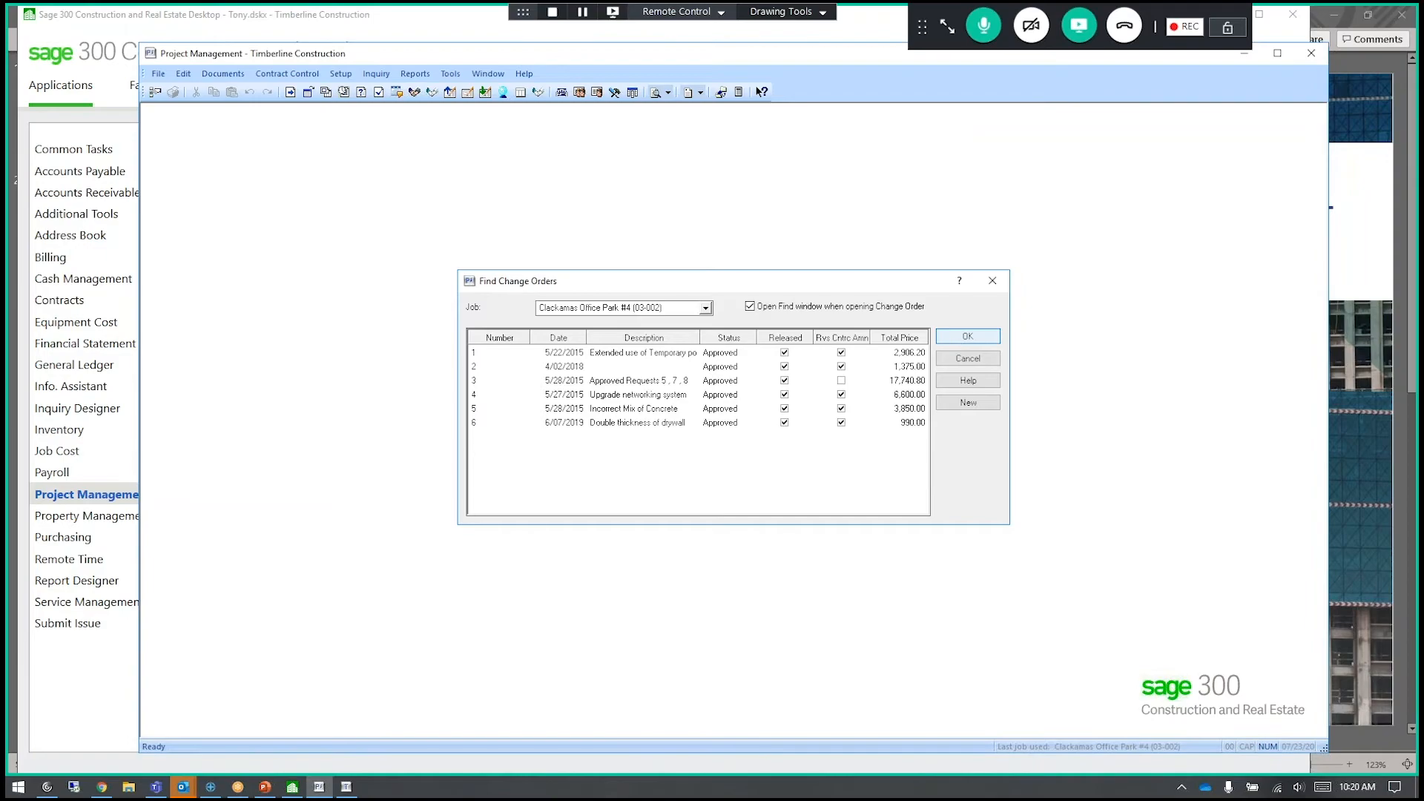
click(968, 402)
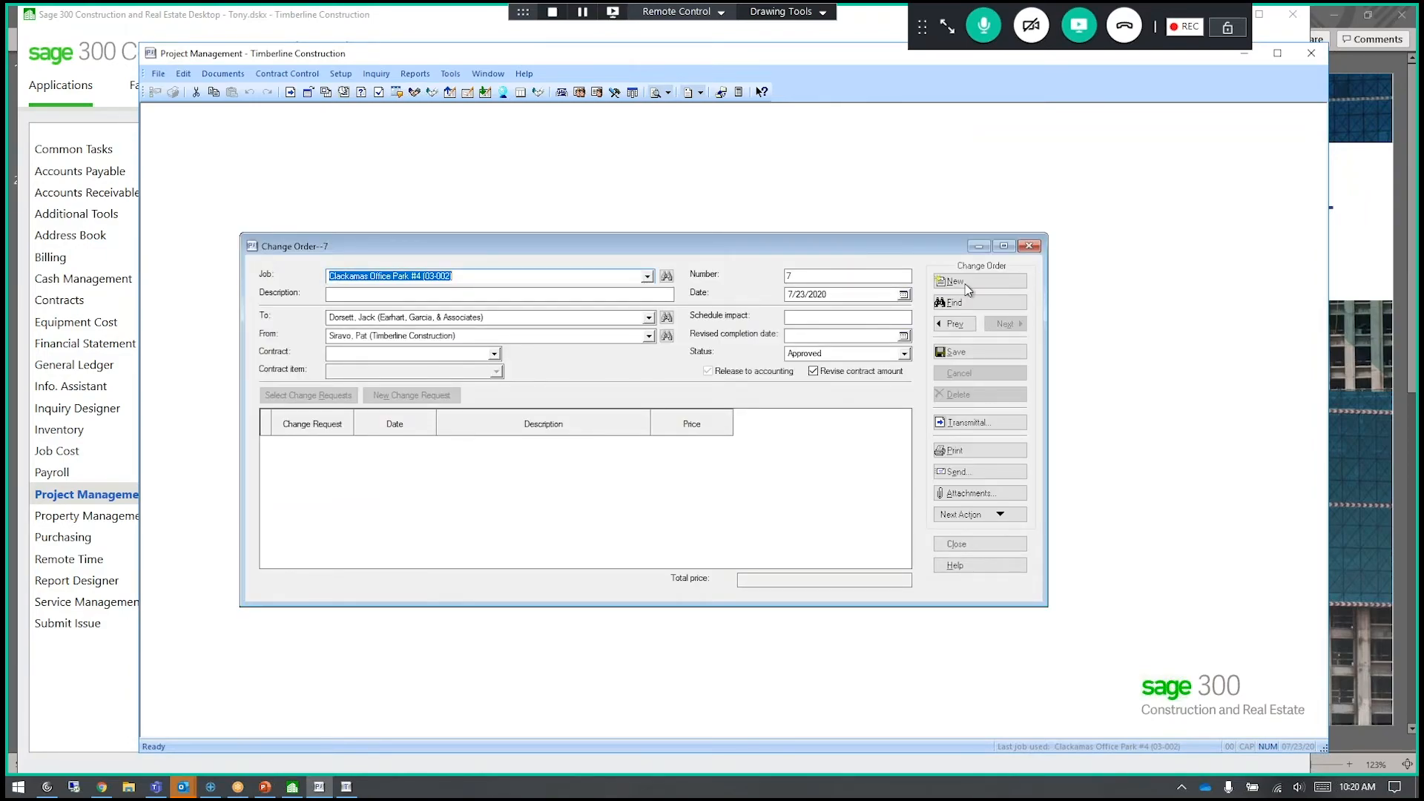
click(361, 293)
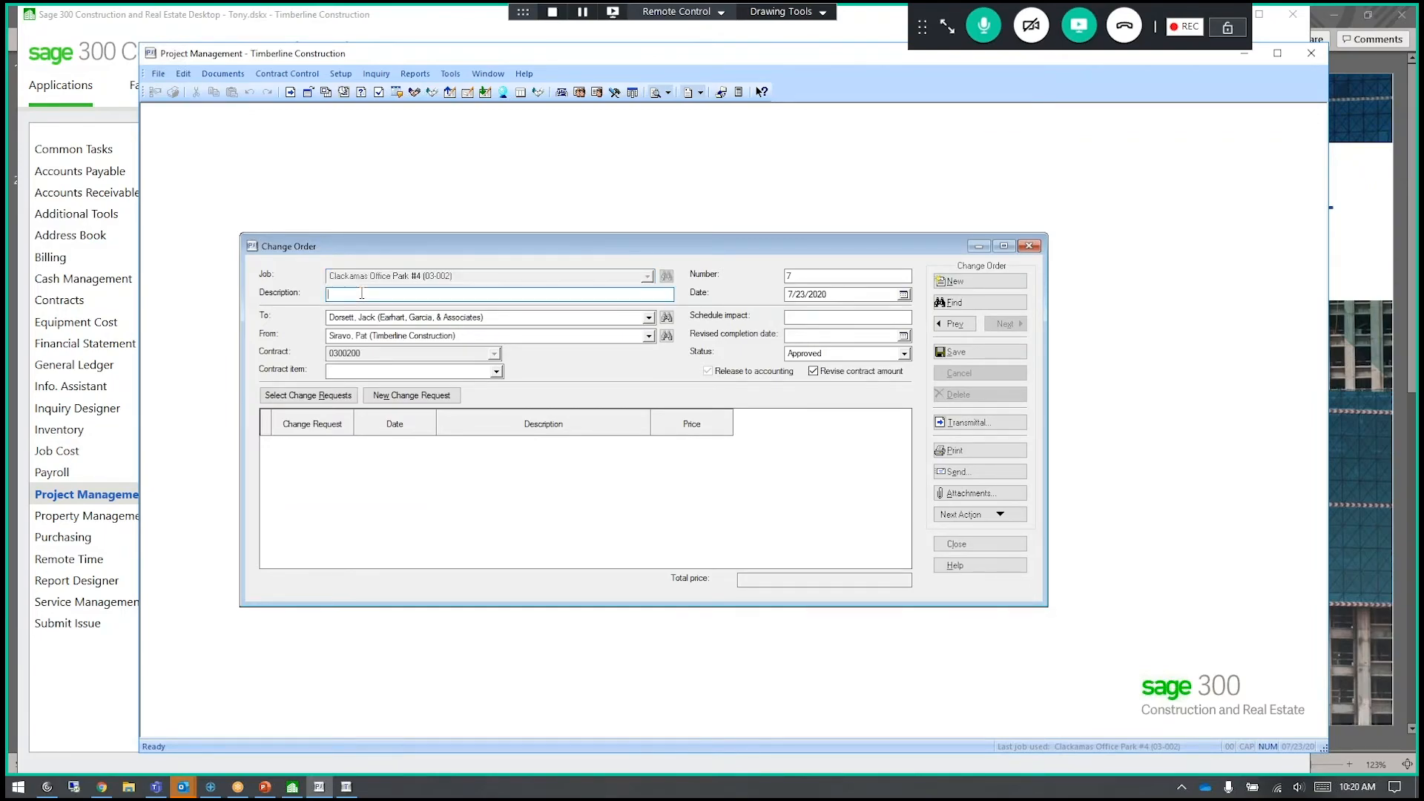
text(N)
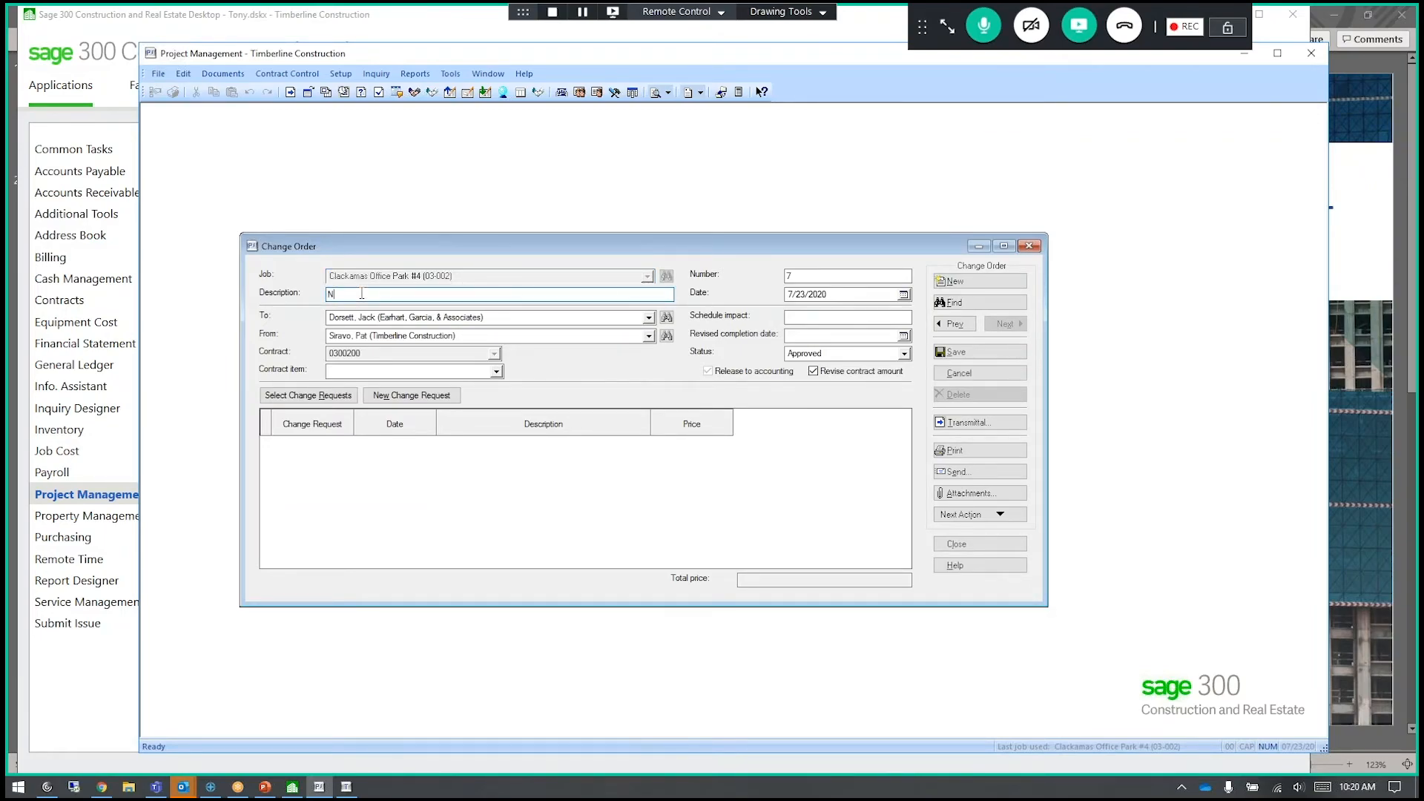
text(ew Changes)
- Look through the existing contract items and enter 21 as the change order's contract item
click(493, 374)
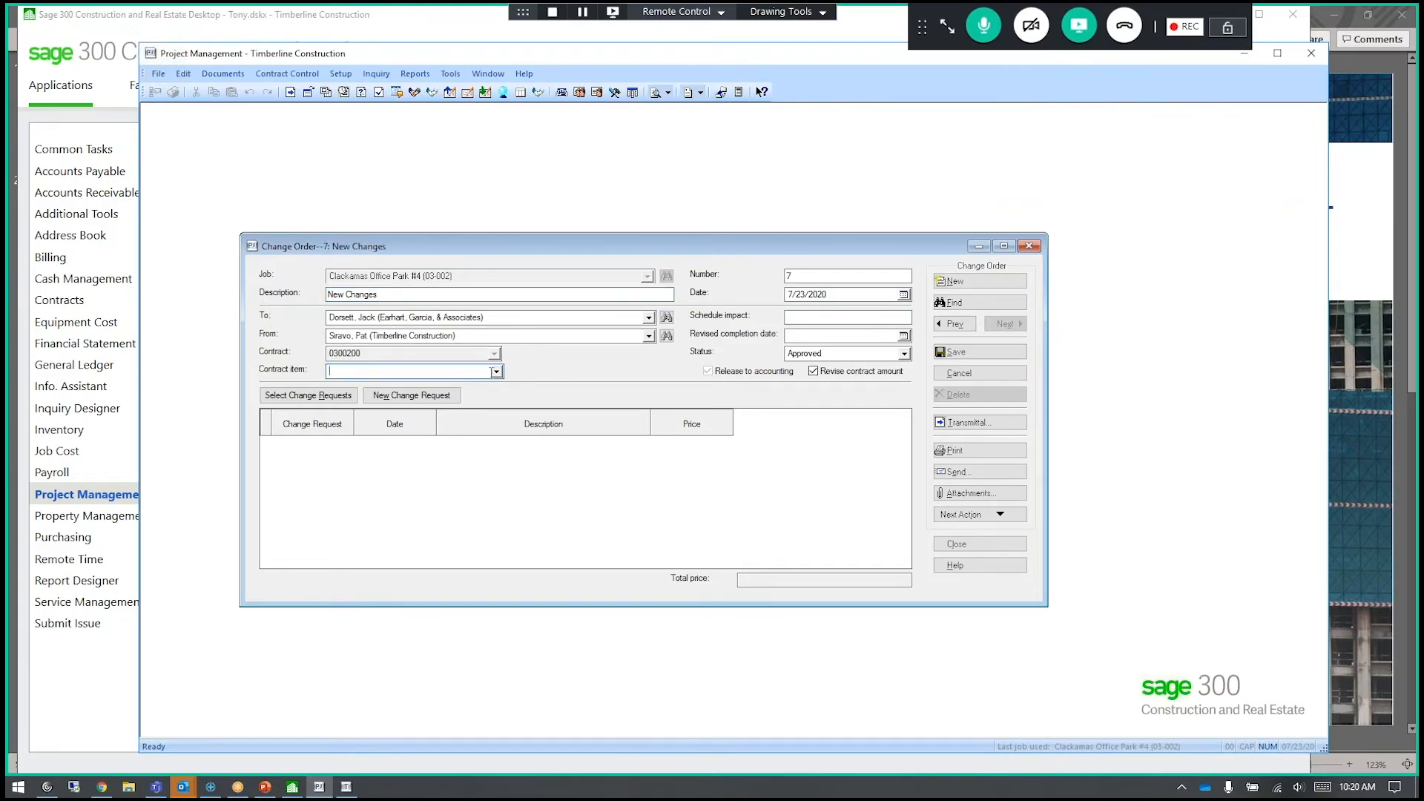
click(496, 372)
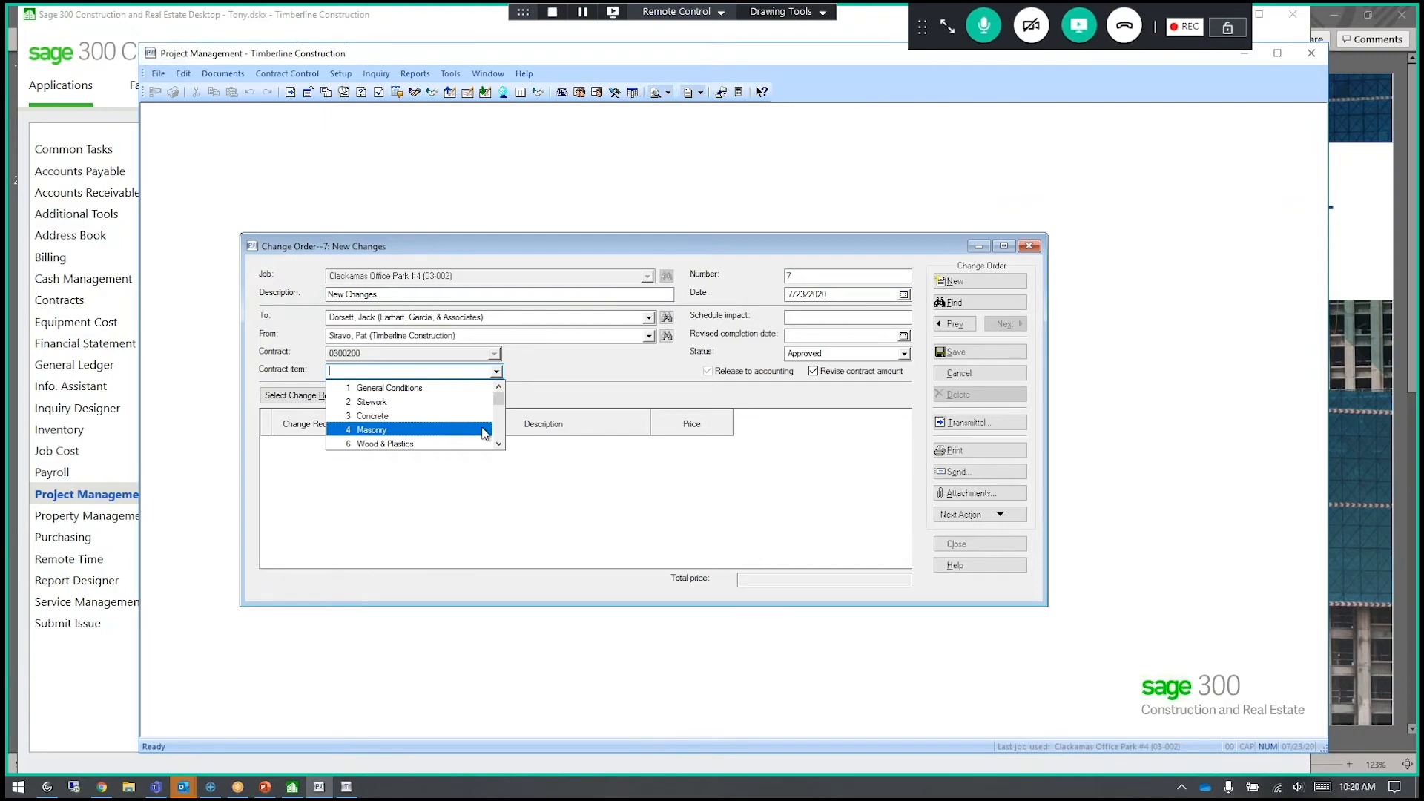
click(499, 446)
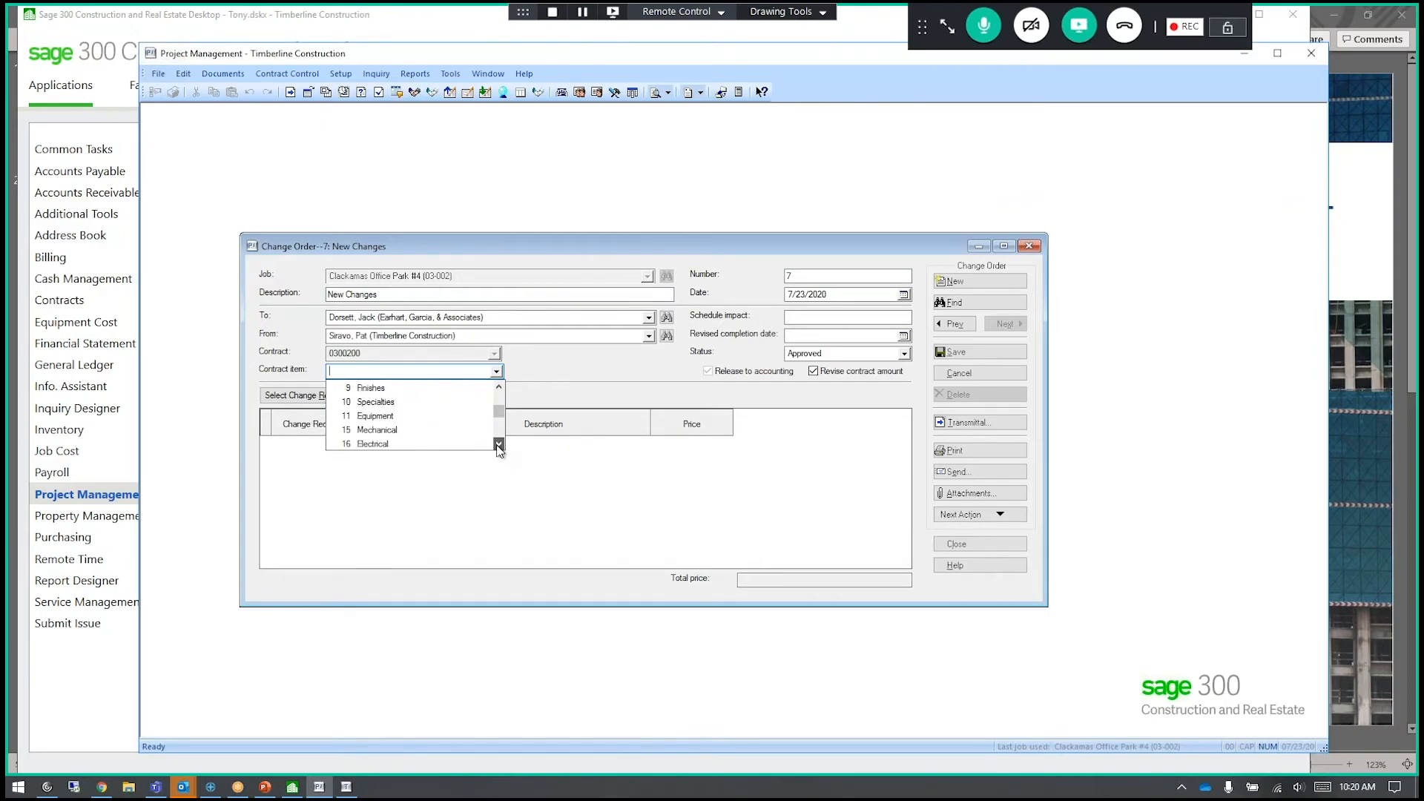
click(499, 446)
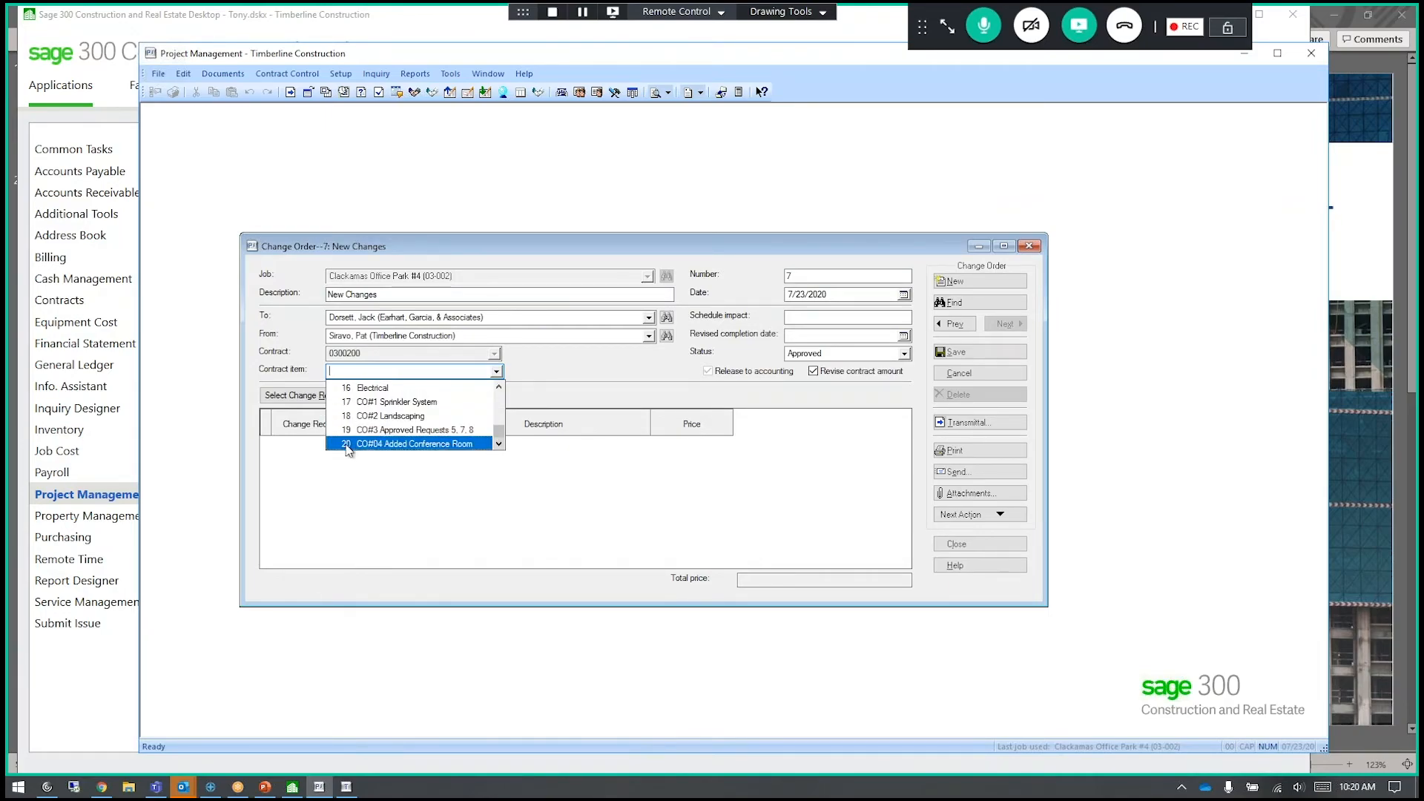
click(356, 372)
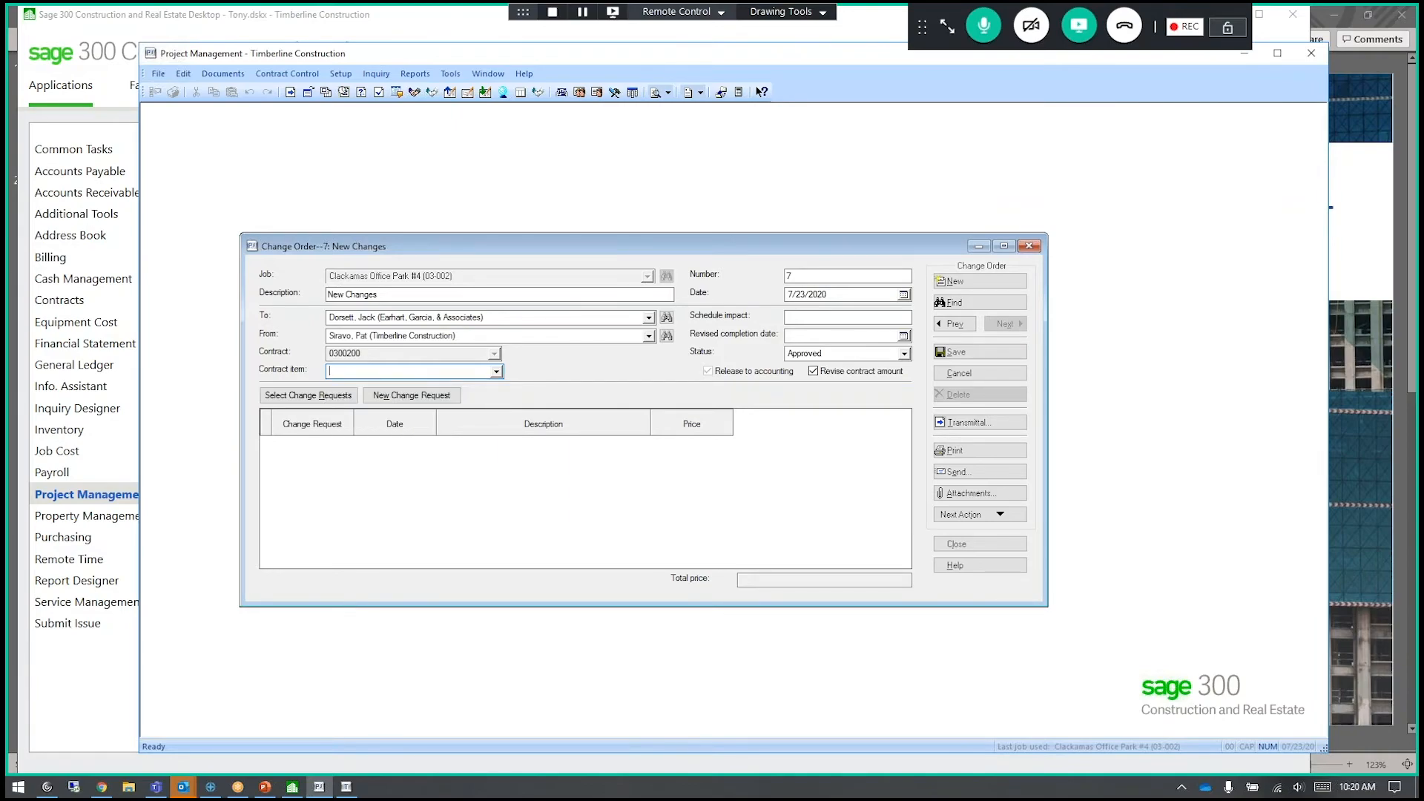
key(Tab)
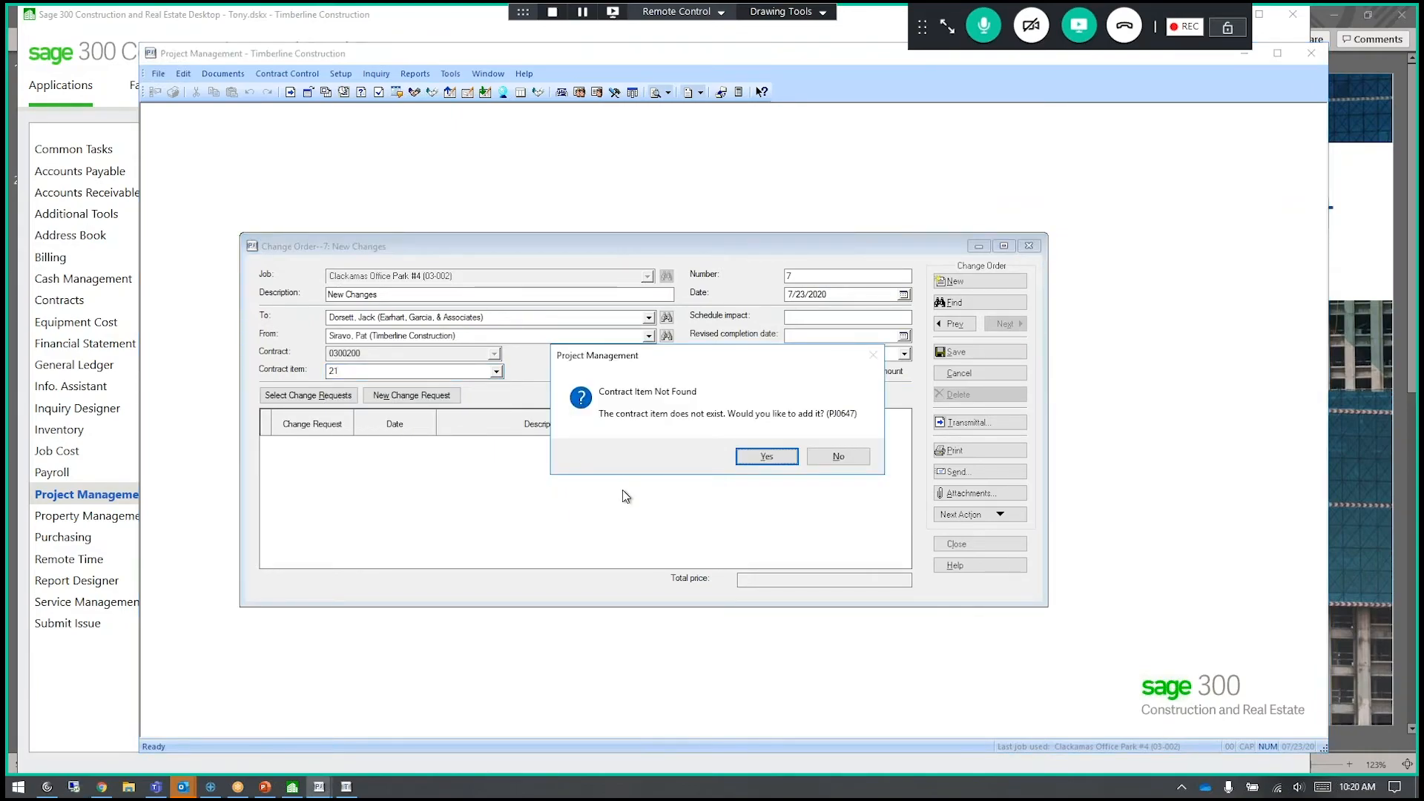
- Add contract item 21 to the contract with the Time & Materials billing type and no extra
click(764, 453)
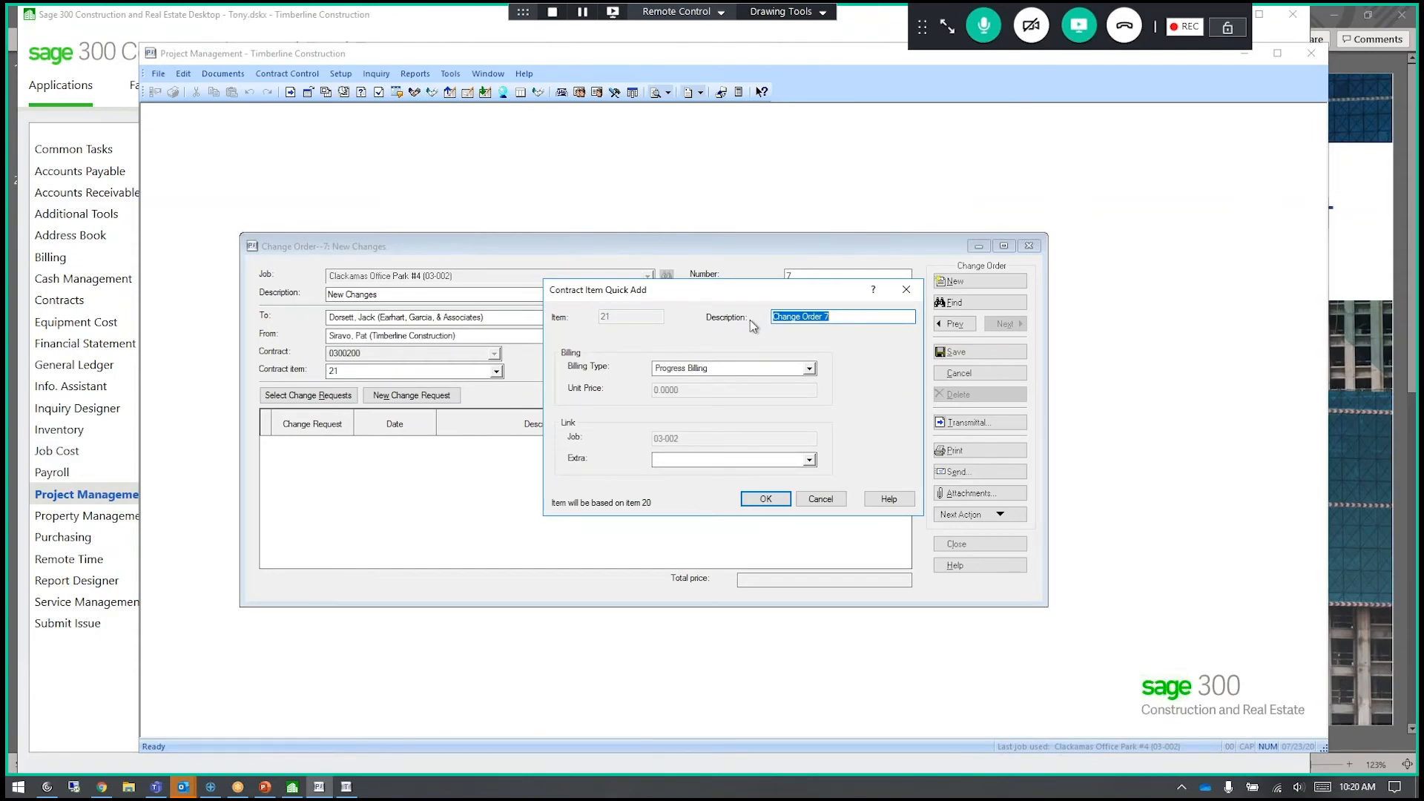
click(808, 368)
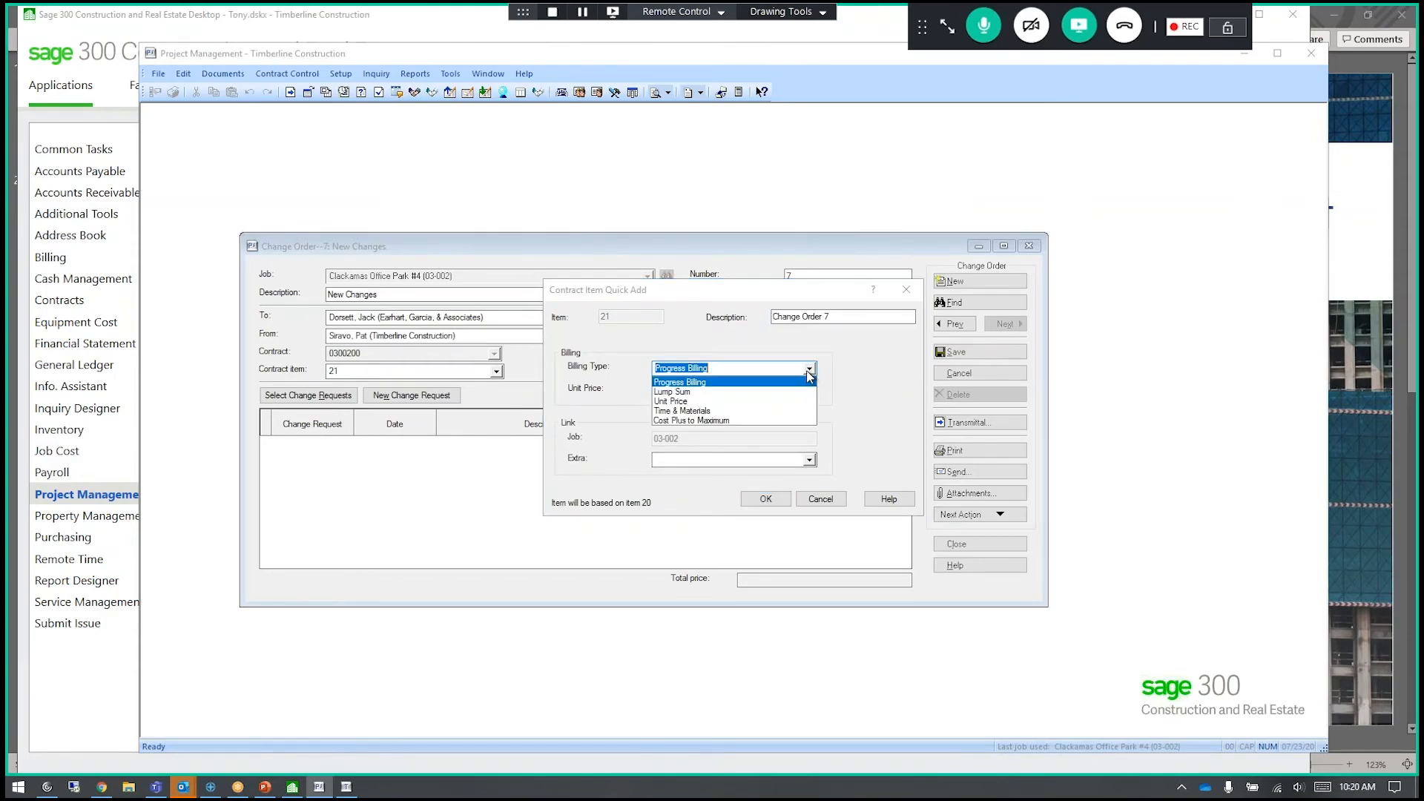
click(757, 412)
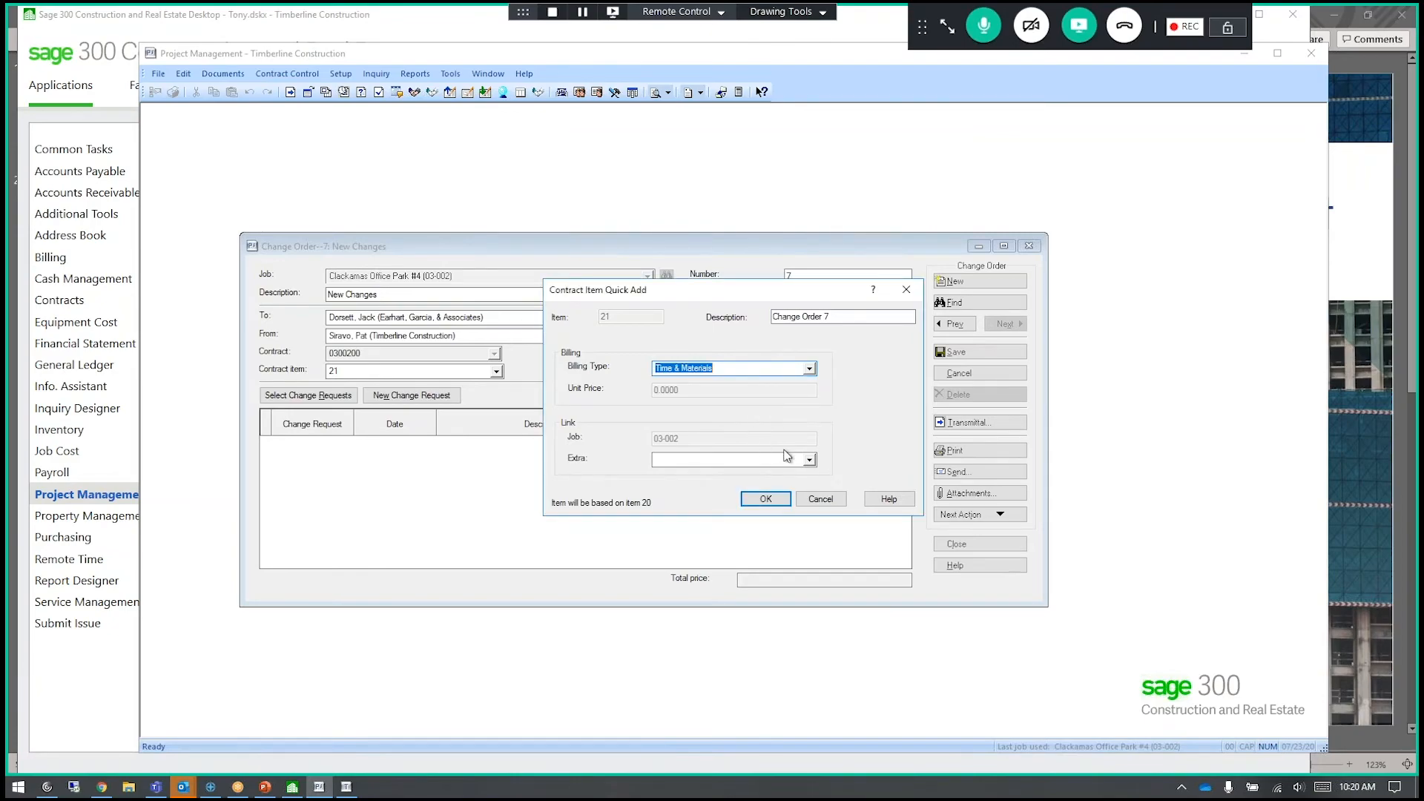
click(809, 459)
click(854, 448)
click(764, 498)
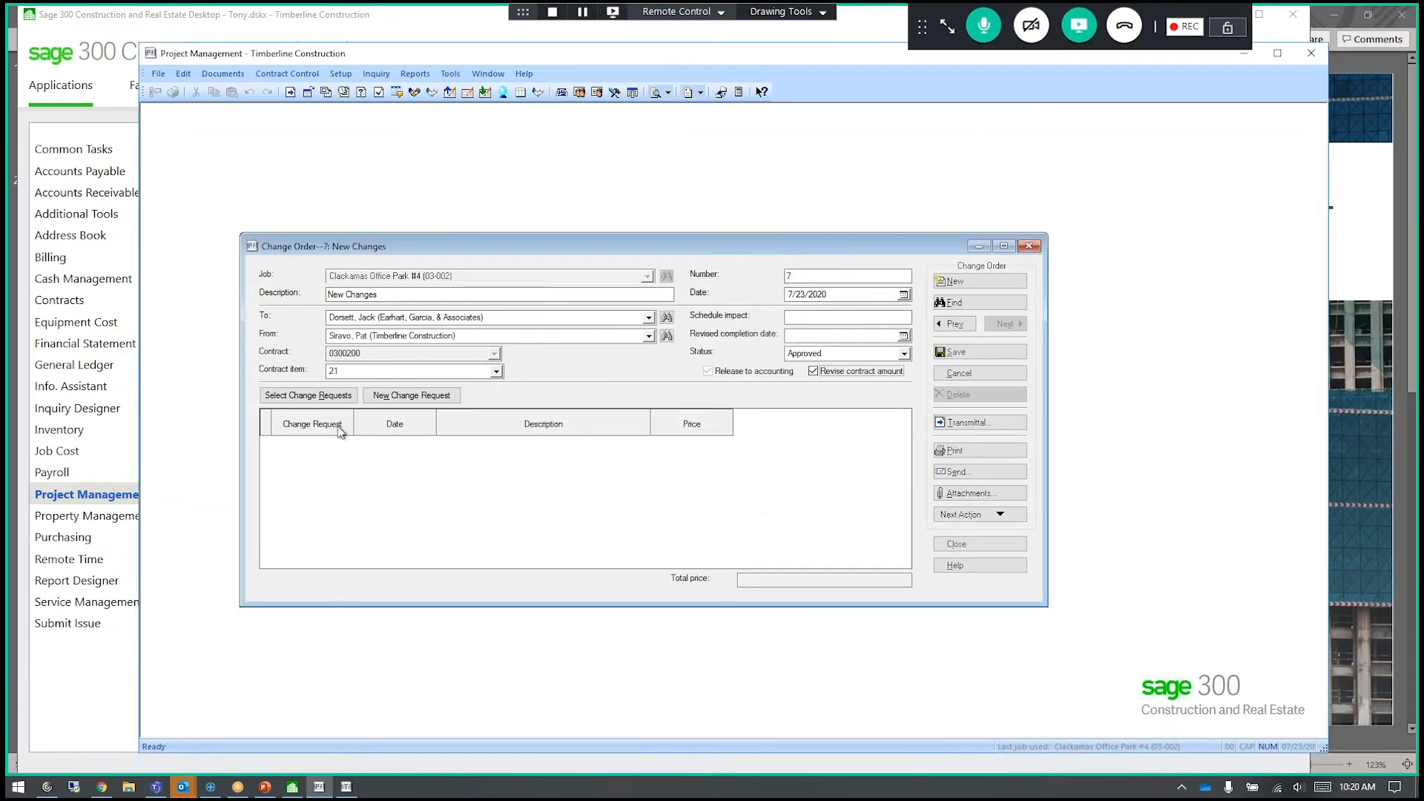
- Attach change requests 1, 3 and 6 to the change order
click(283, 401)
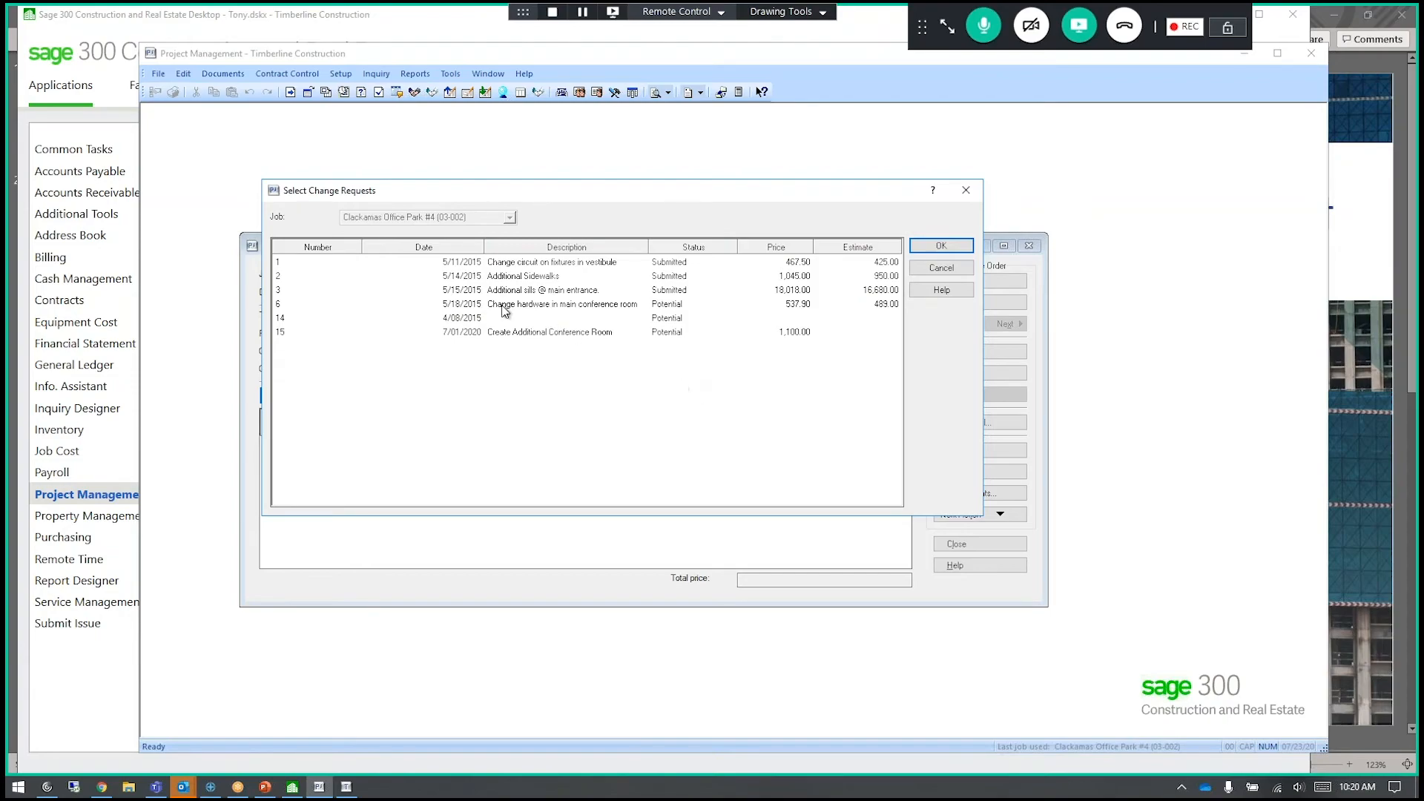
click(488, 263)
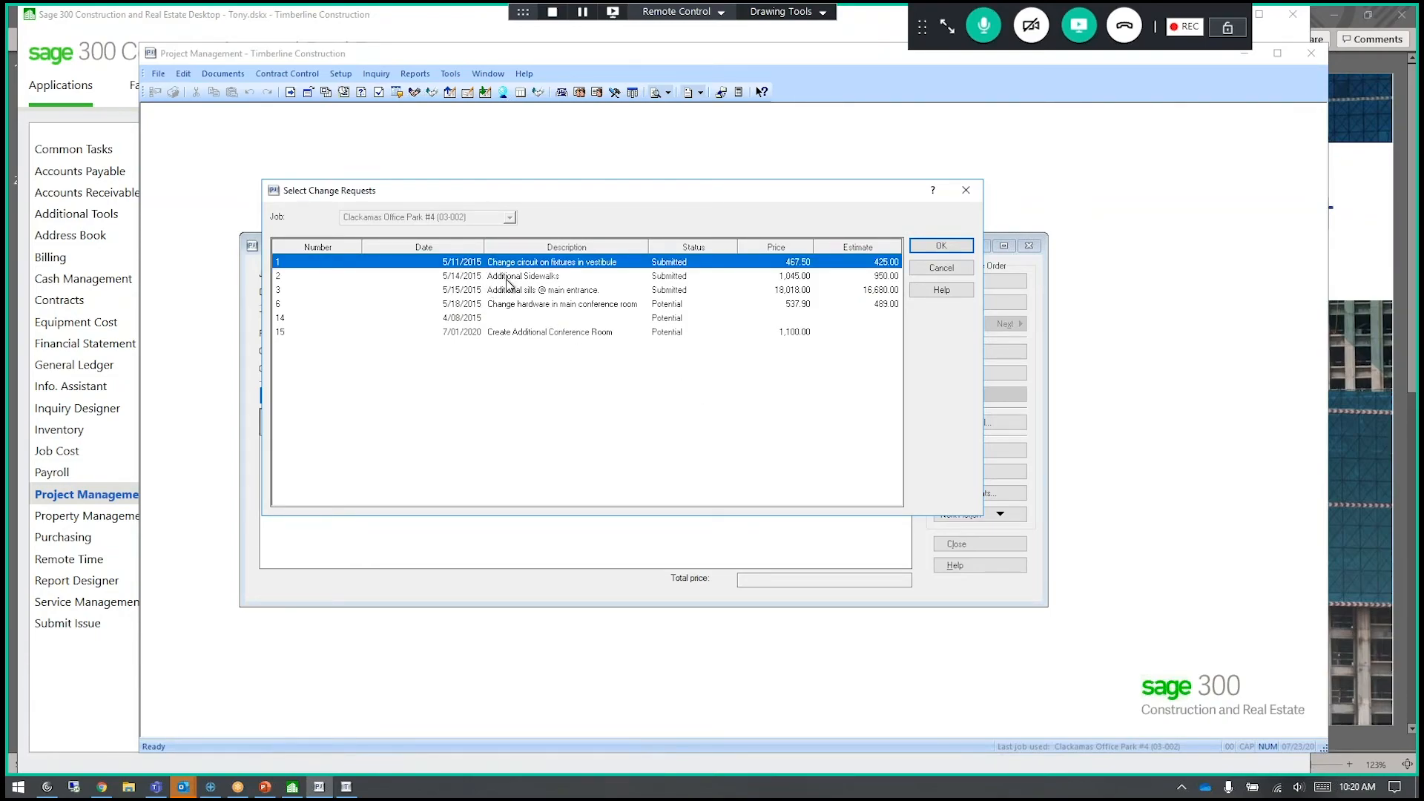
click(503, 290)
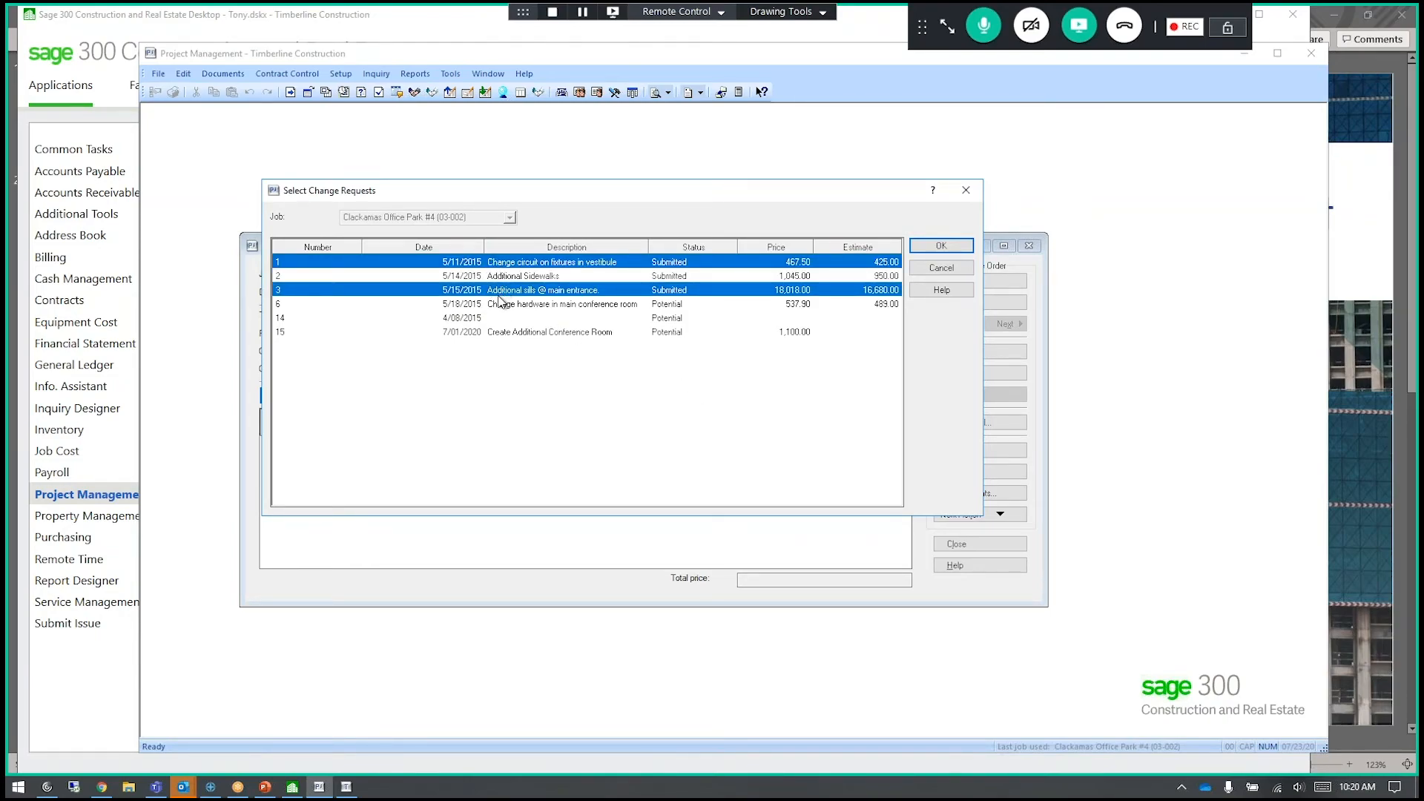
click(497, 305)
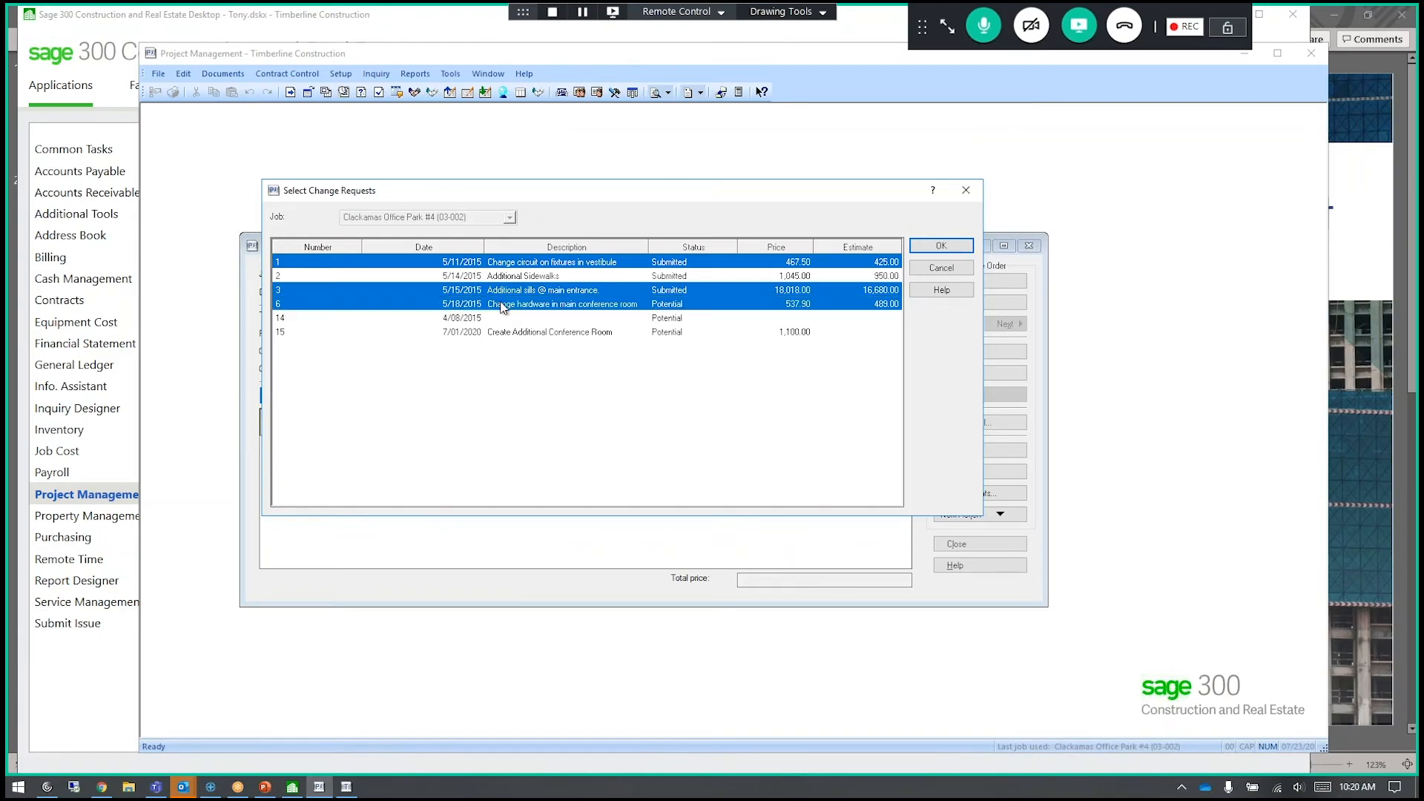
click(940, 246)
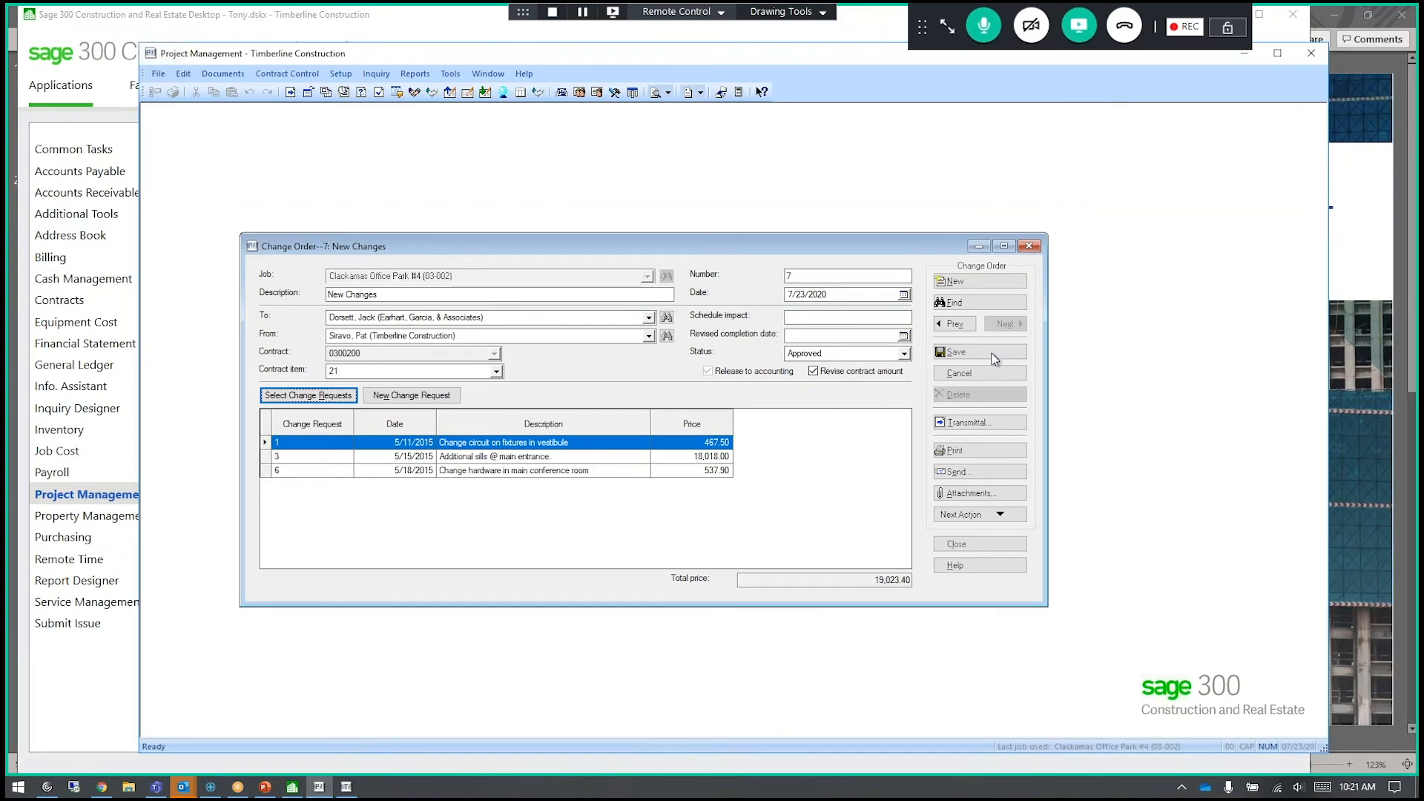
- Check the change order's follow-up actions, close it with its changes saved, and accept updating the cost estimates for its change requests
click(999, 514)
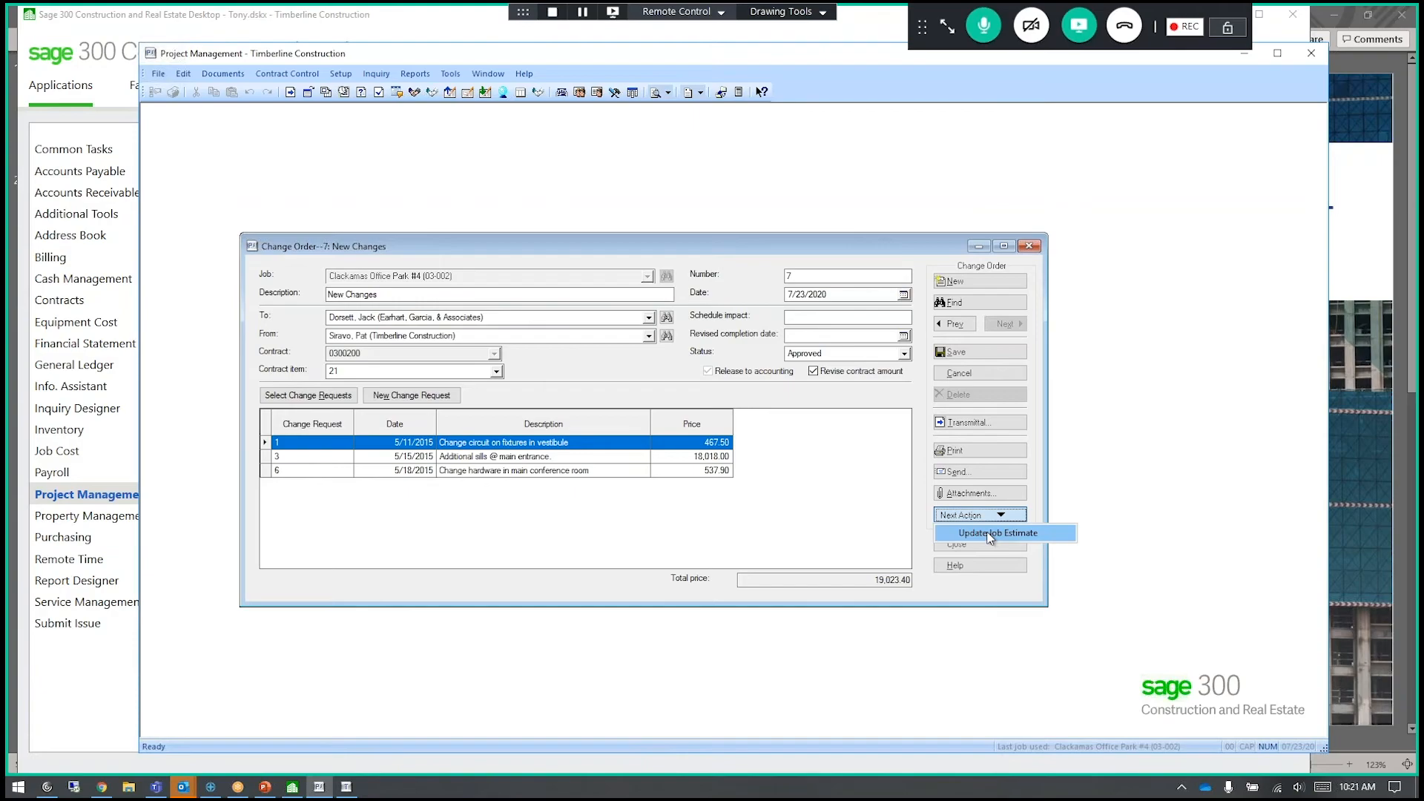
click(919, 426)
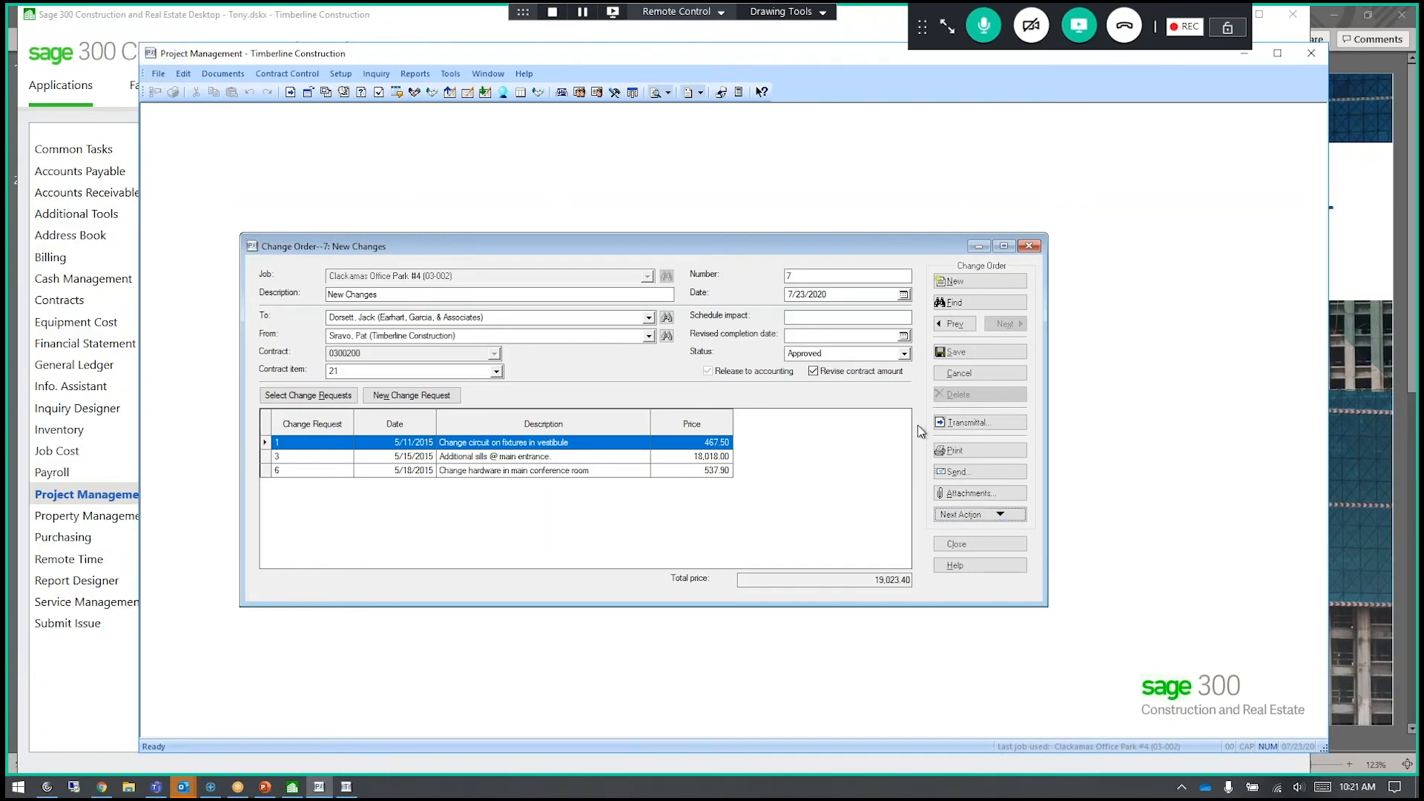
click(950, 546)
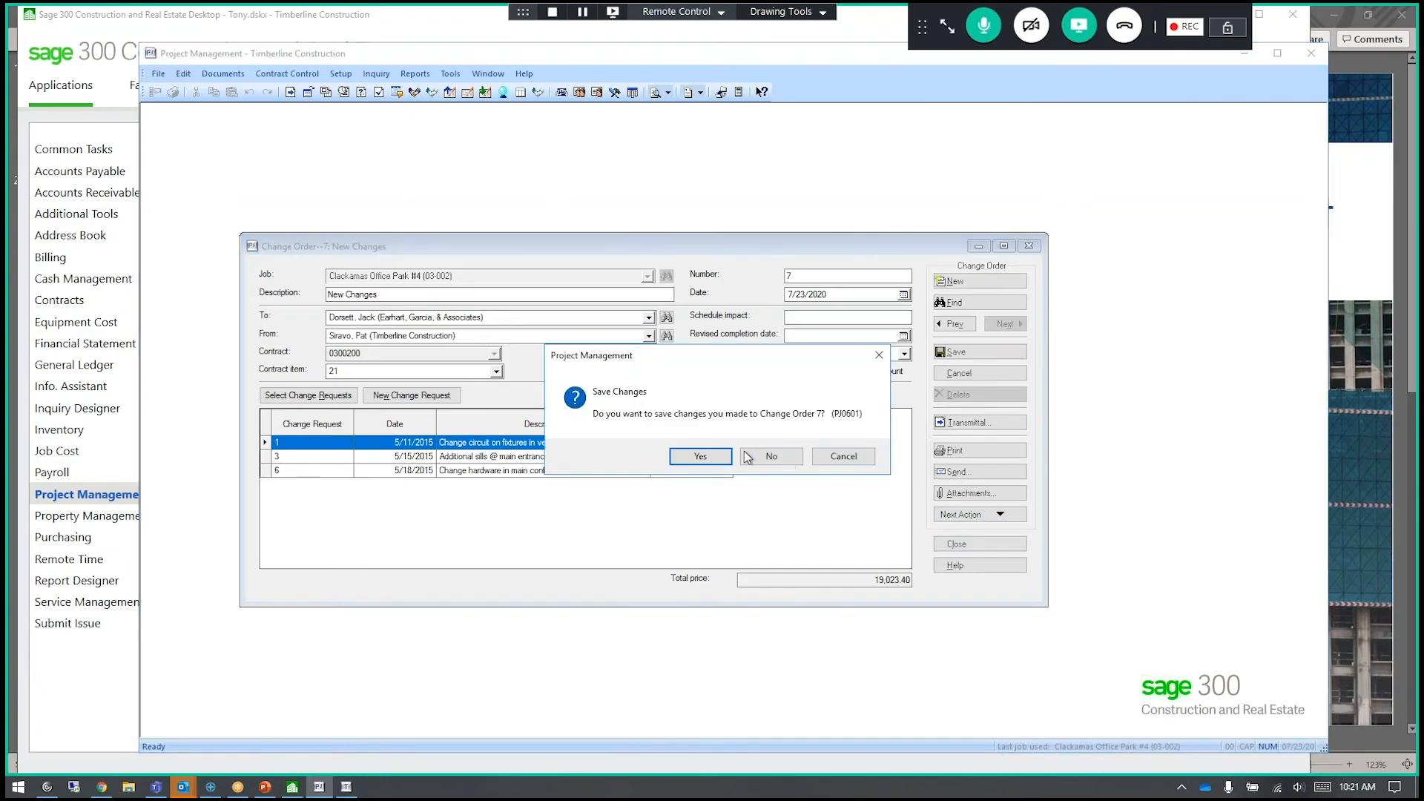
click(710, 460)
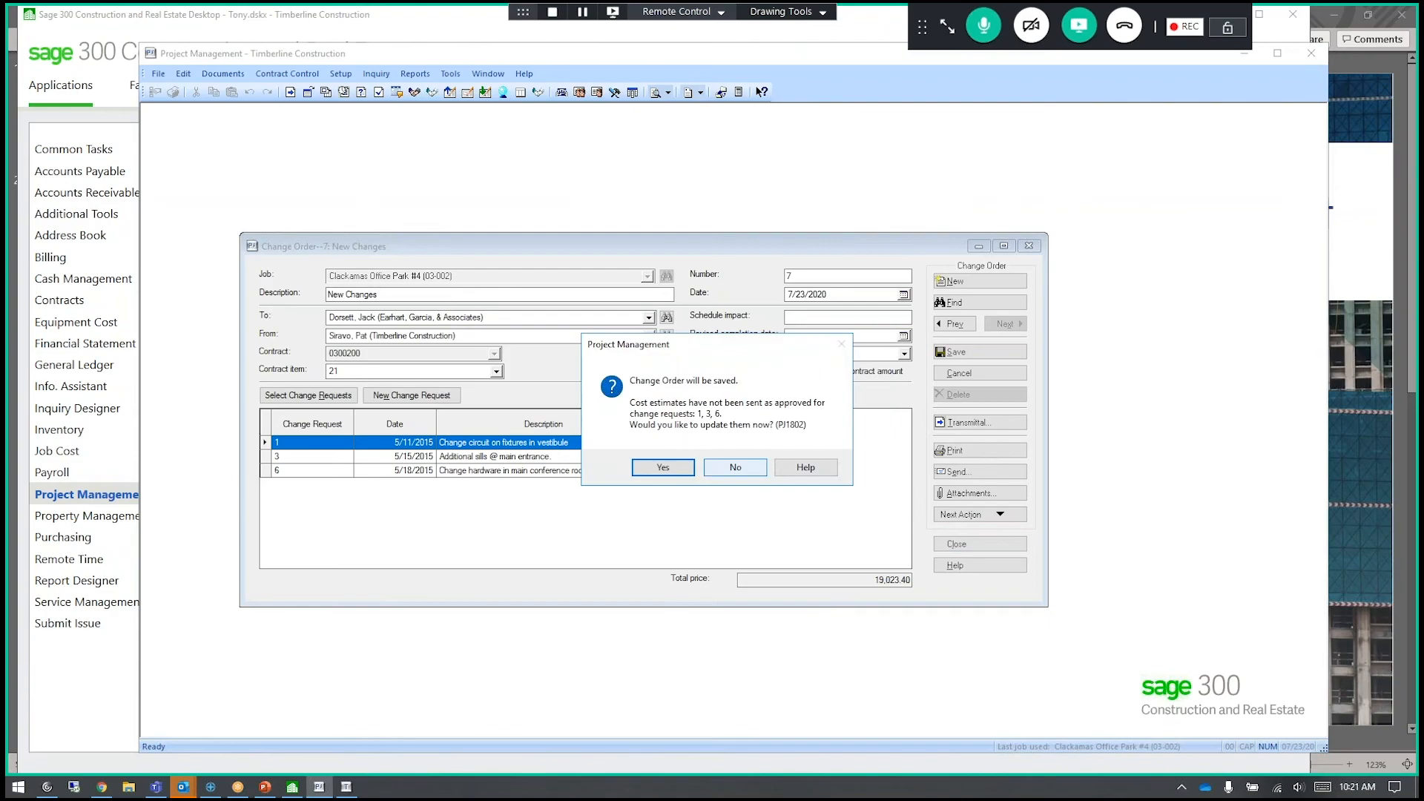
click(673, 470)
click(824, 376)
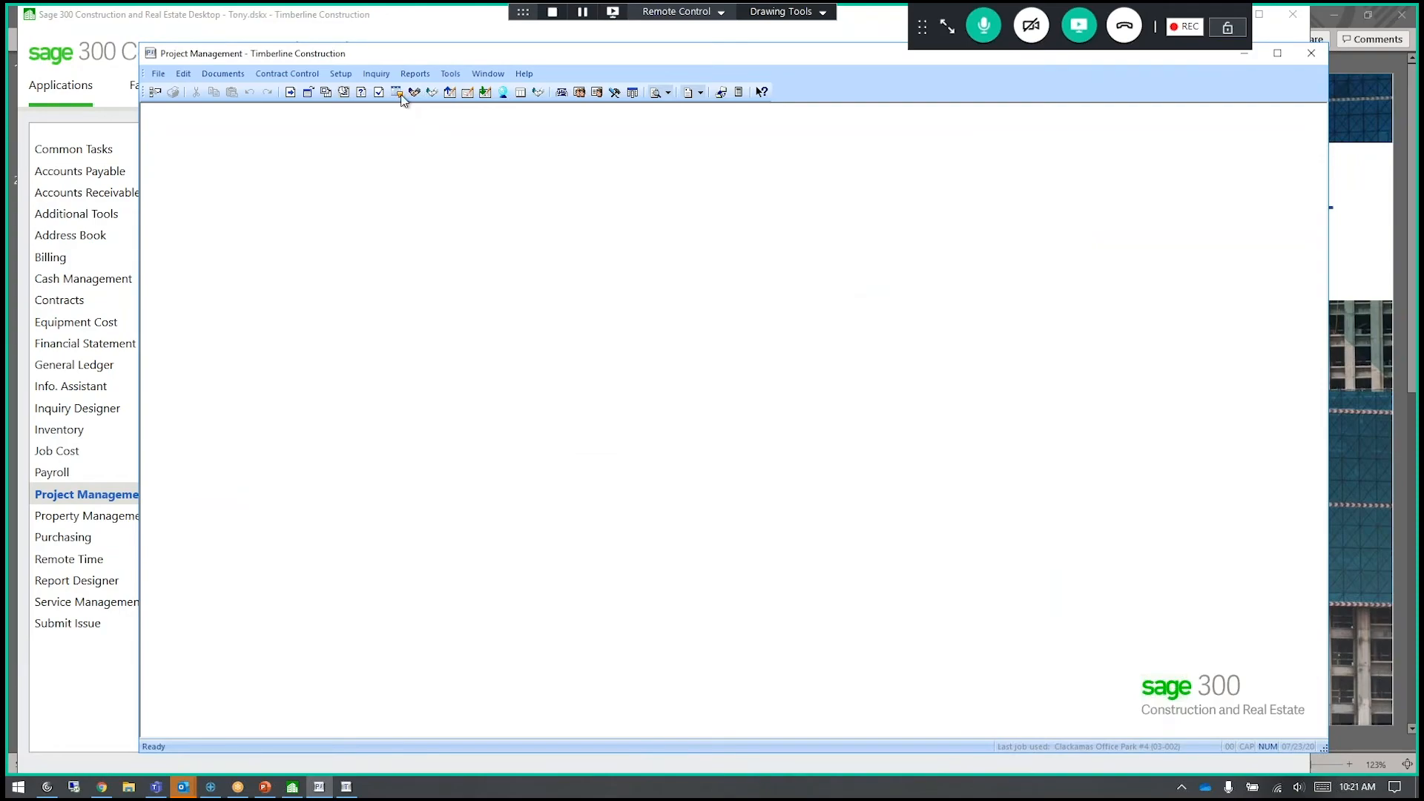
- Open the Job Overview inquiry for released jobs using the Active contract file, and widen its window slightly
click(378, 75)
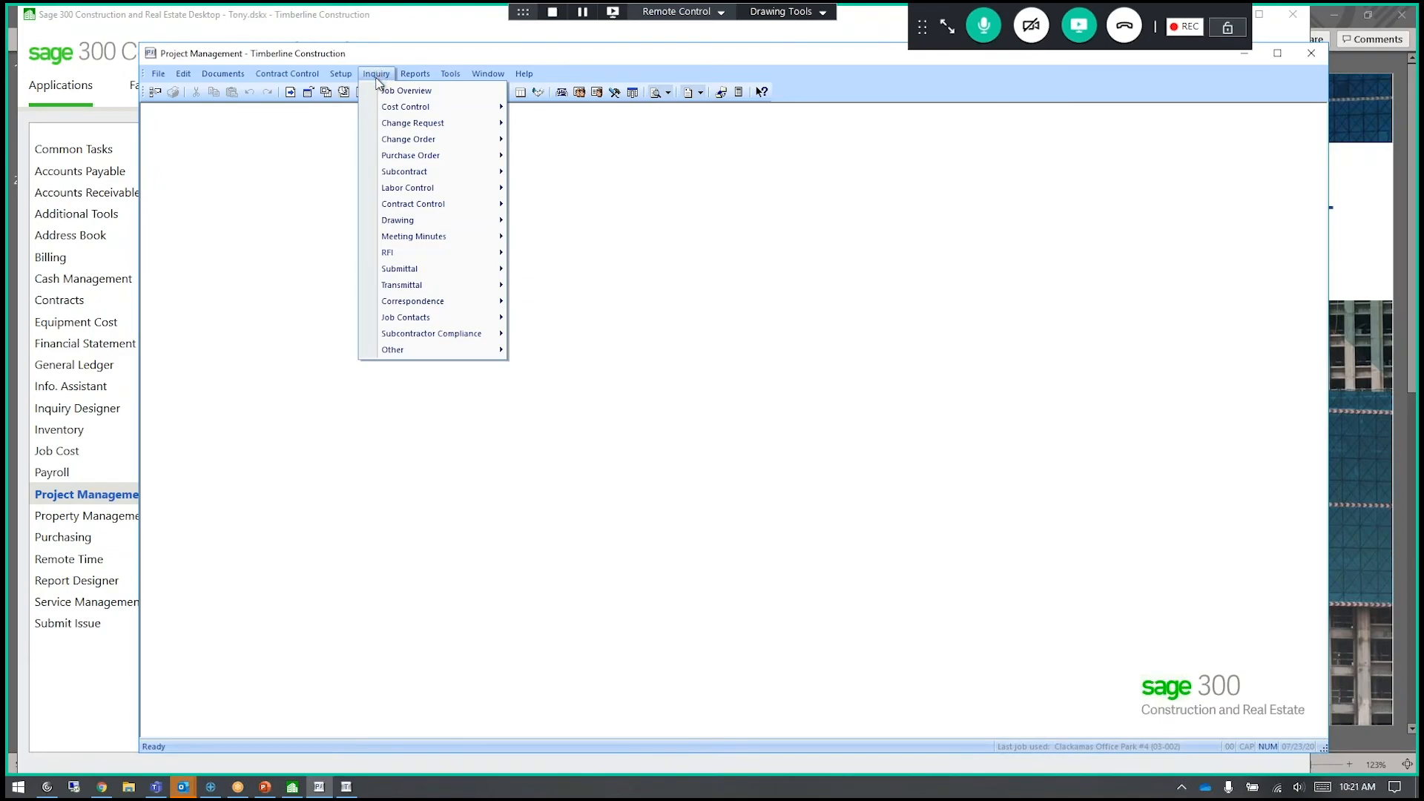
click(385, 91)
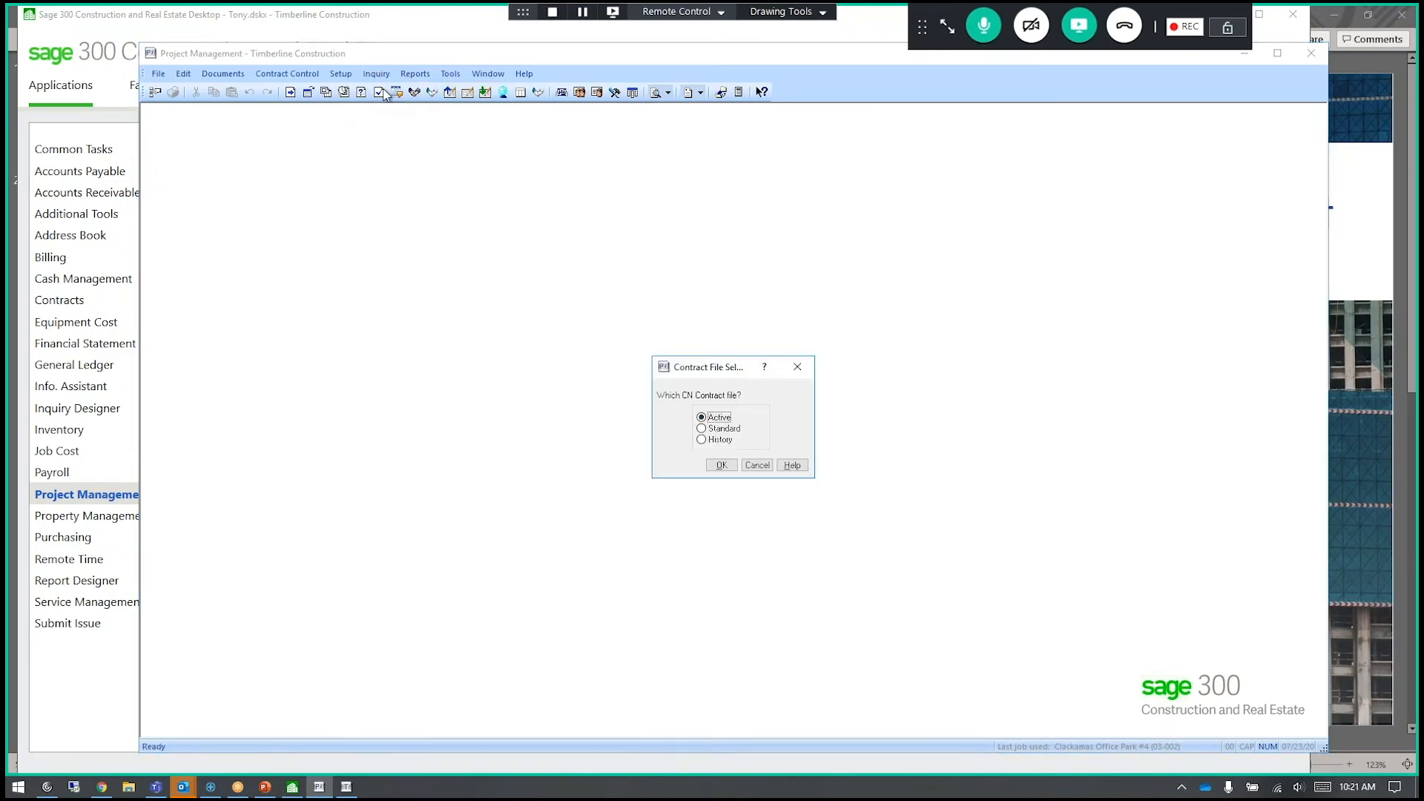
click(718, 464)
click(717, 461)
click(718, 464)
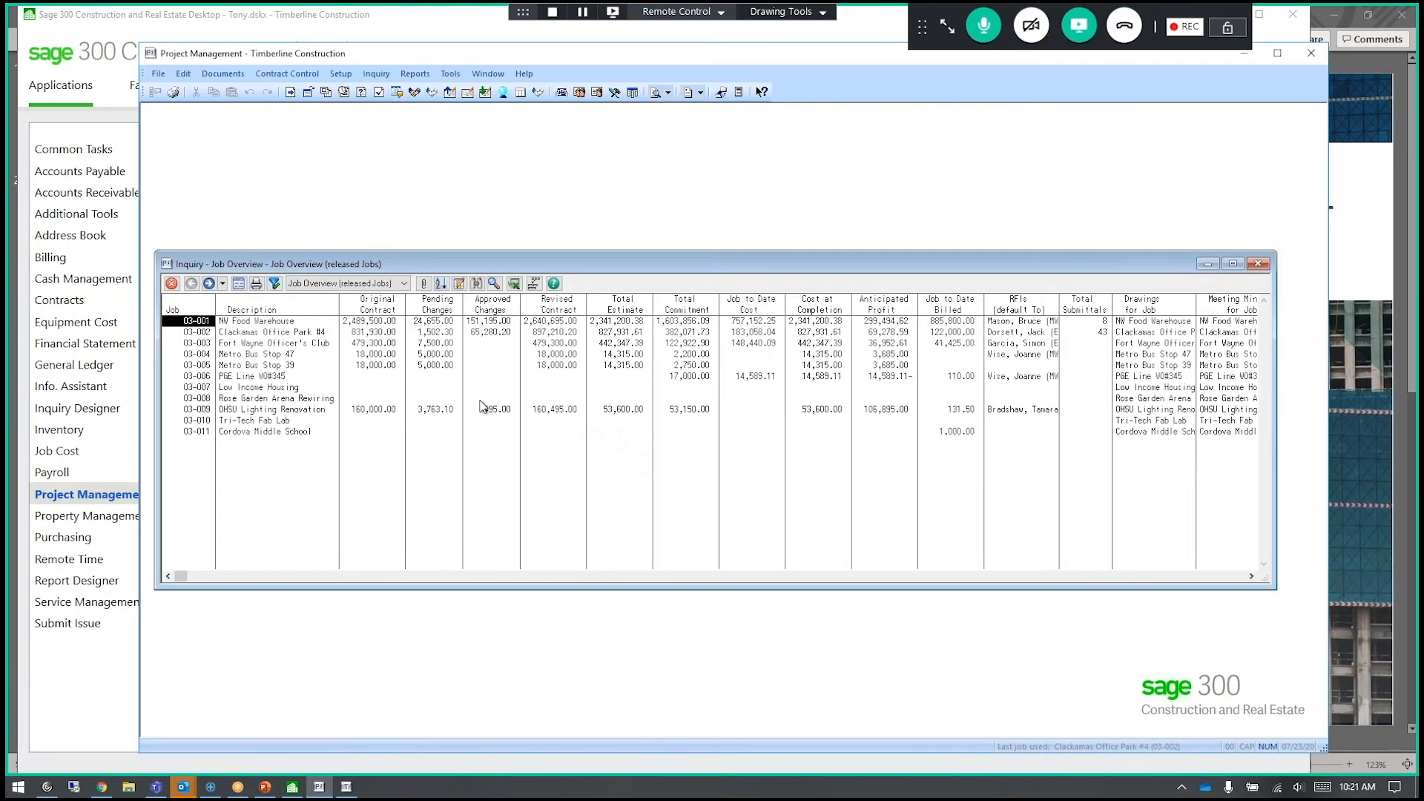
drag(153, 424, 144, 424)
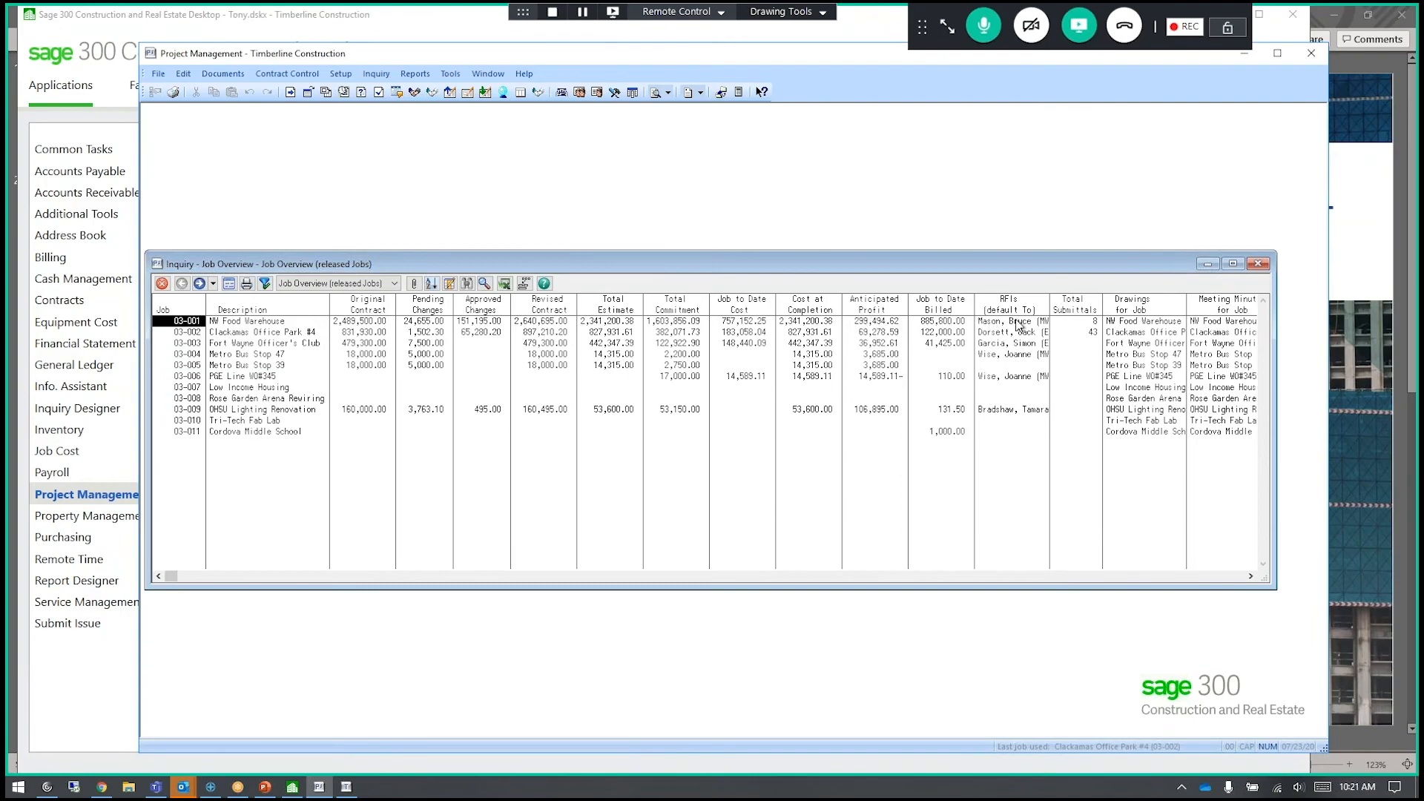
- Widen the inquiry window and review the pending change requests and RFI dates for job 03-002 Clackamas Office Park #4
drag(1276, 338, 1342, 334)
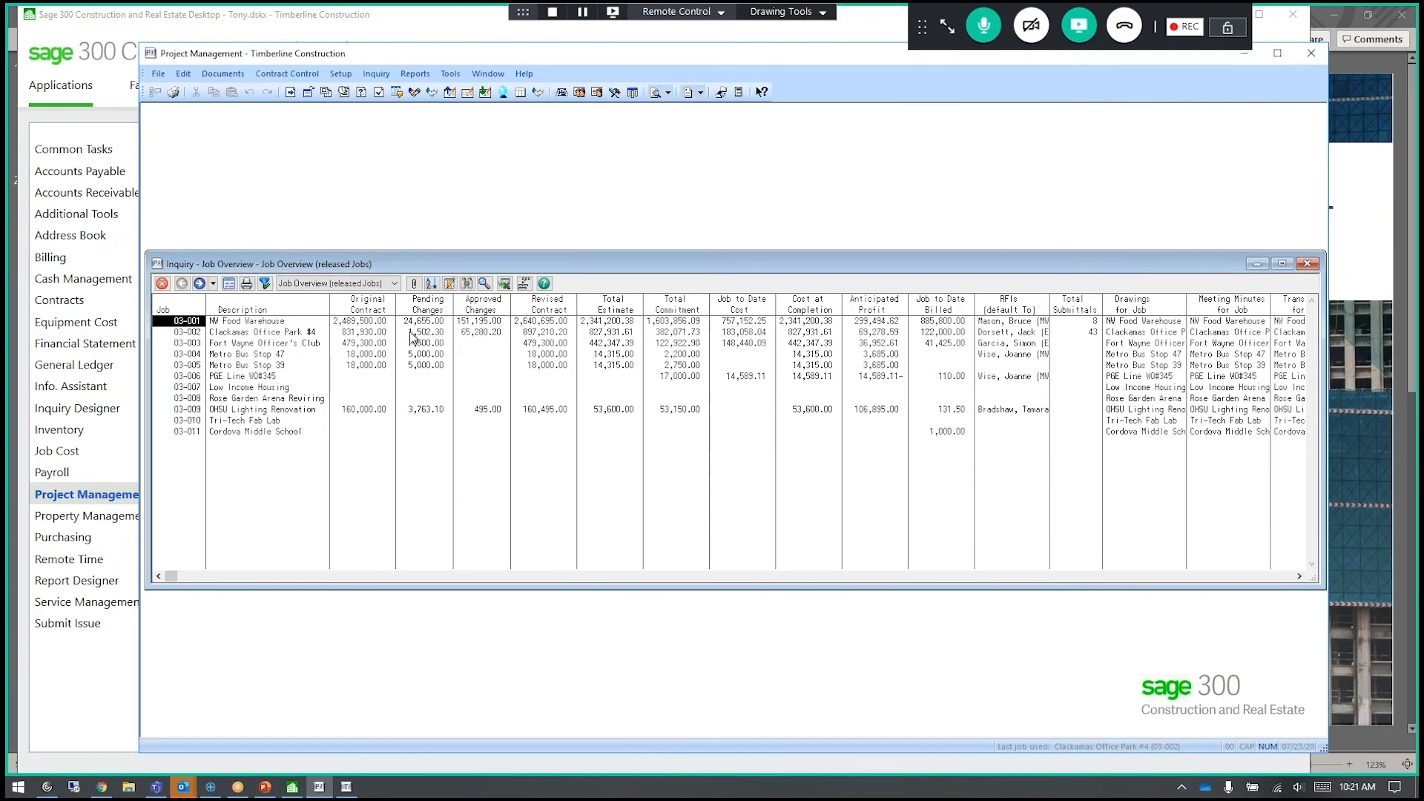
double_click(416, 335)
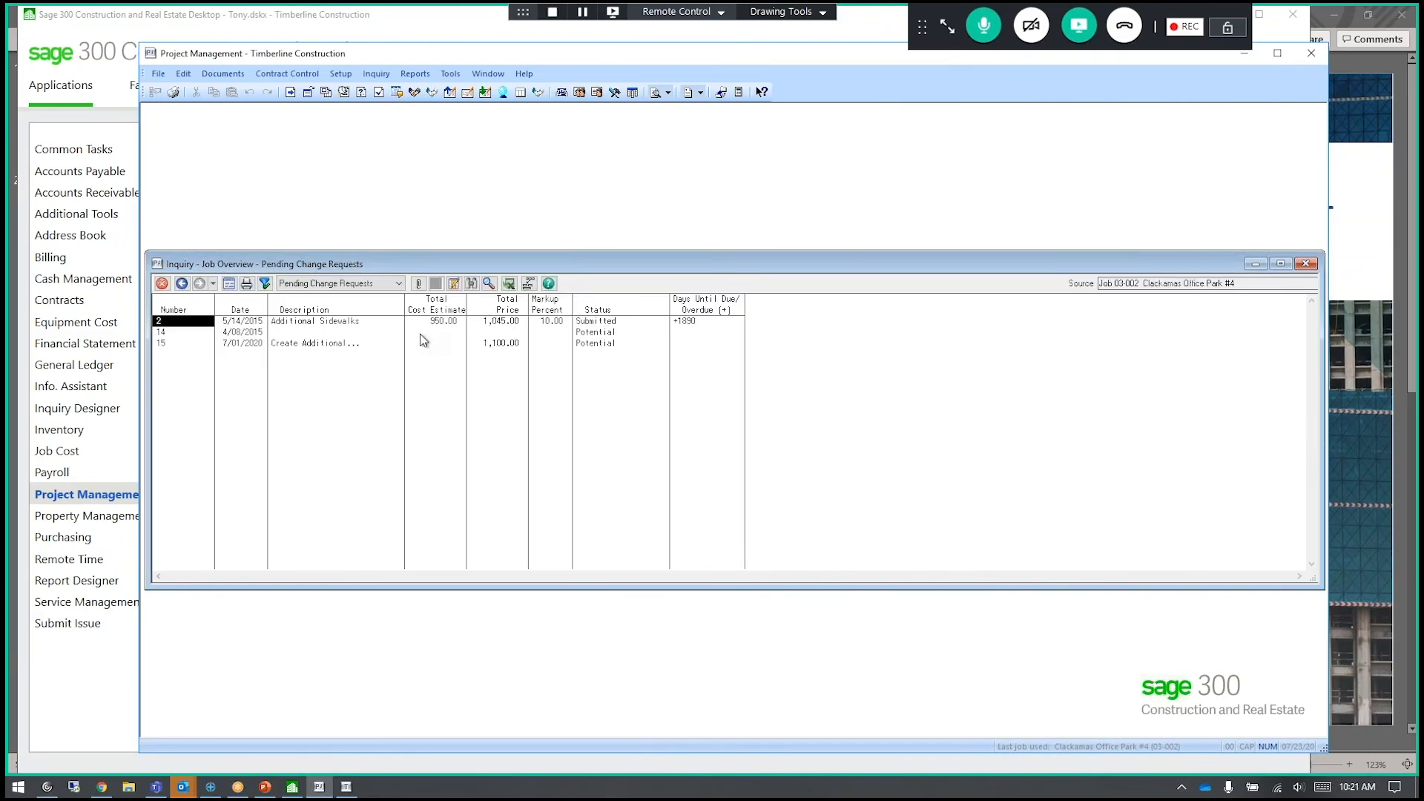
right_click(420, 335)
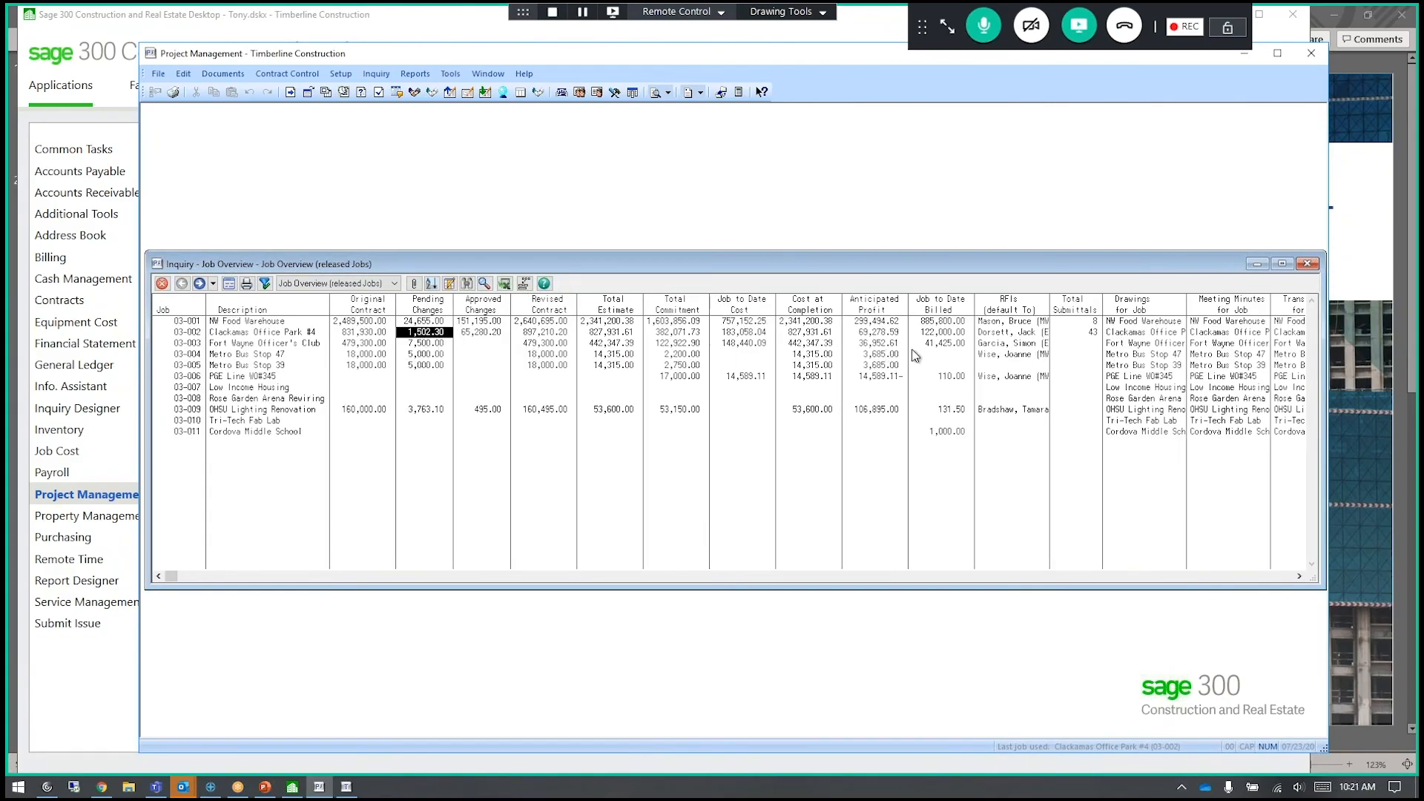
double_click(1008, 335)
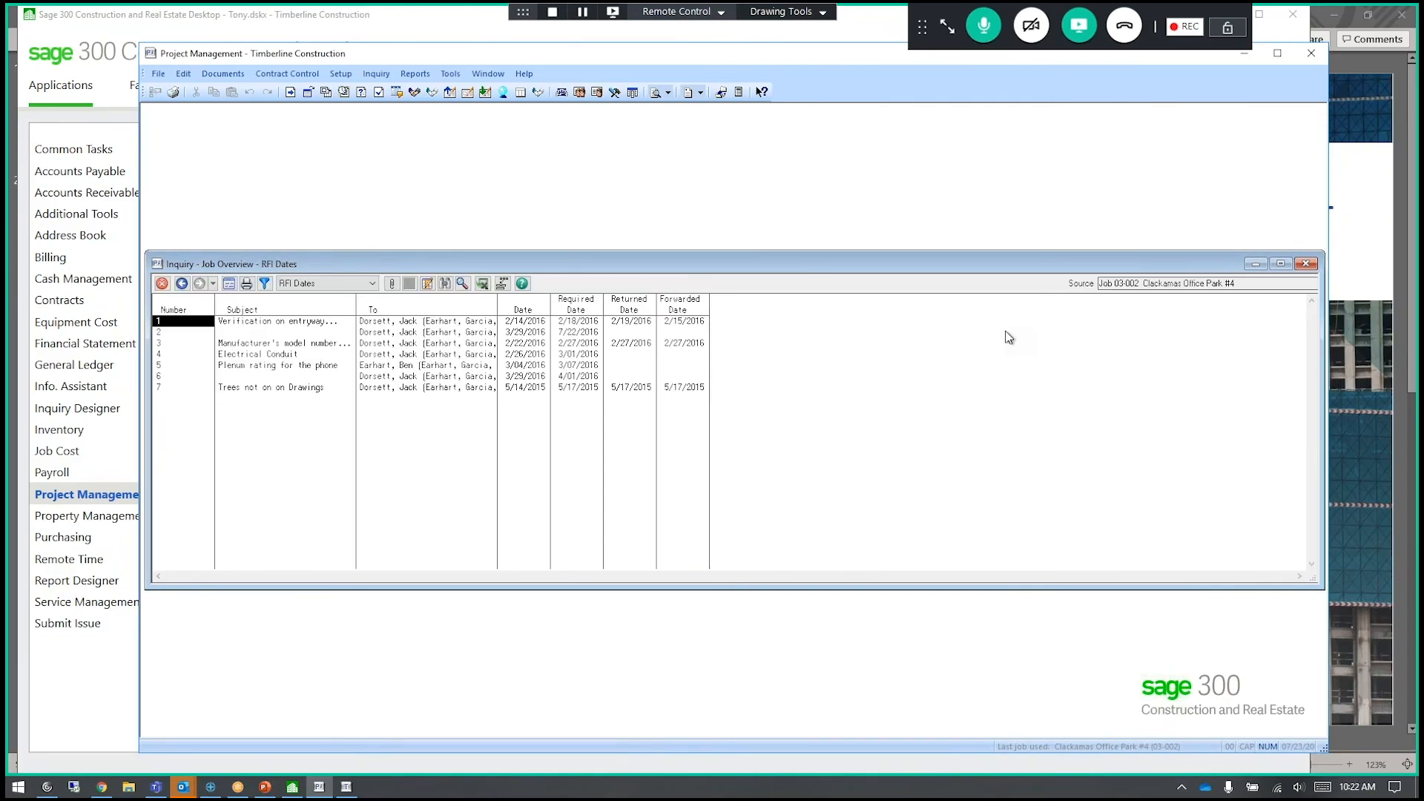
right_click(1008, 338)
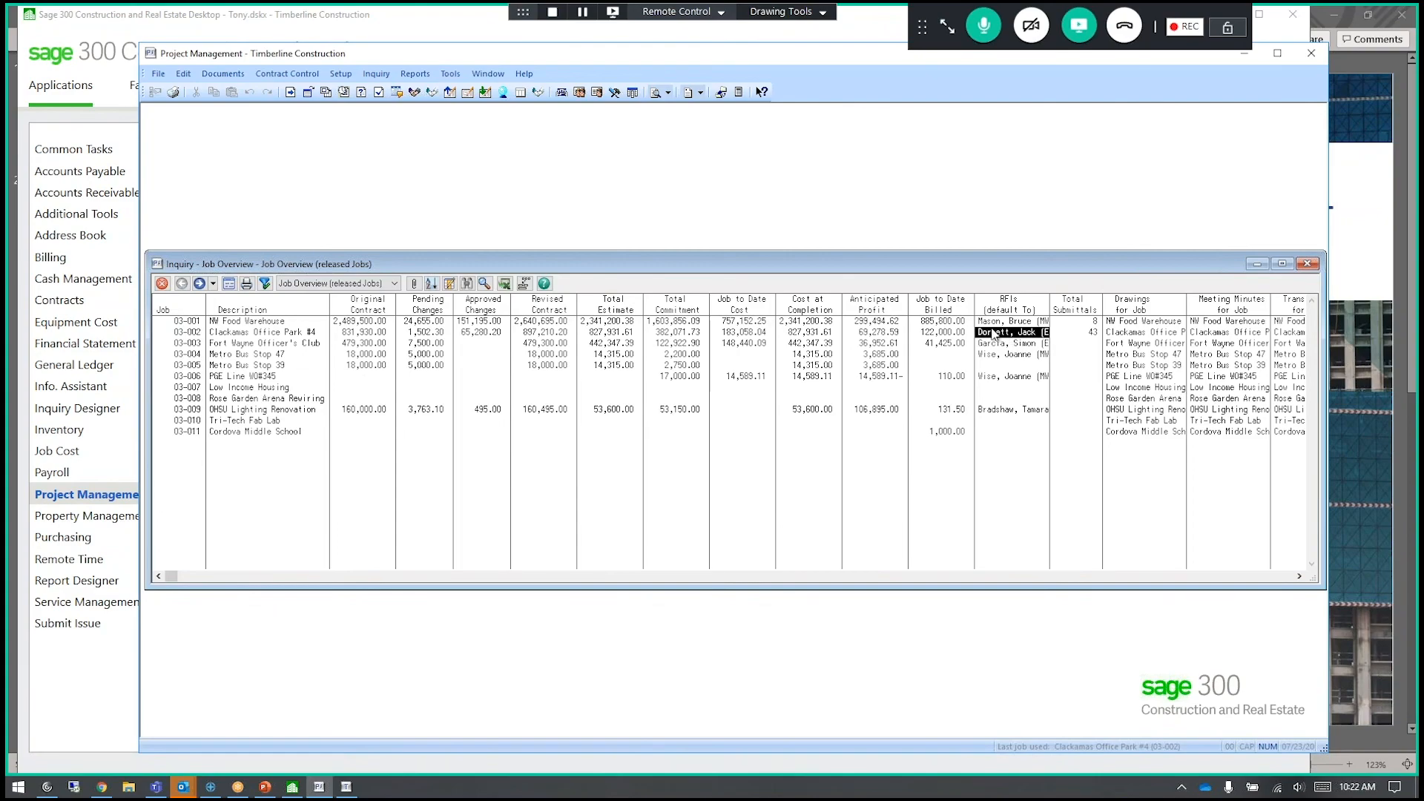
- Look up the drawings for Clackamas Office Park #4 and for NW Food Warehouse, returning to the job overview
double_click(1121, 332)
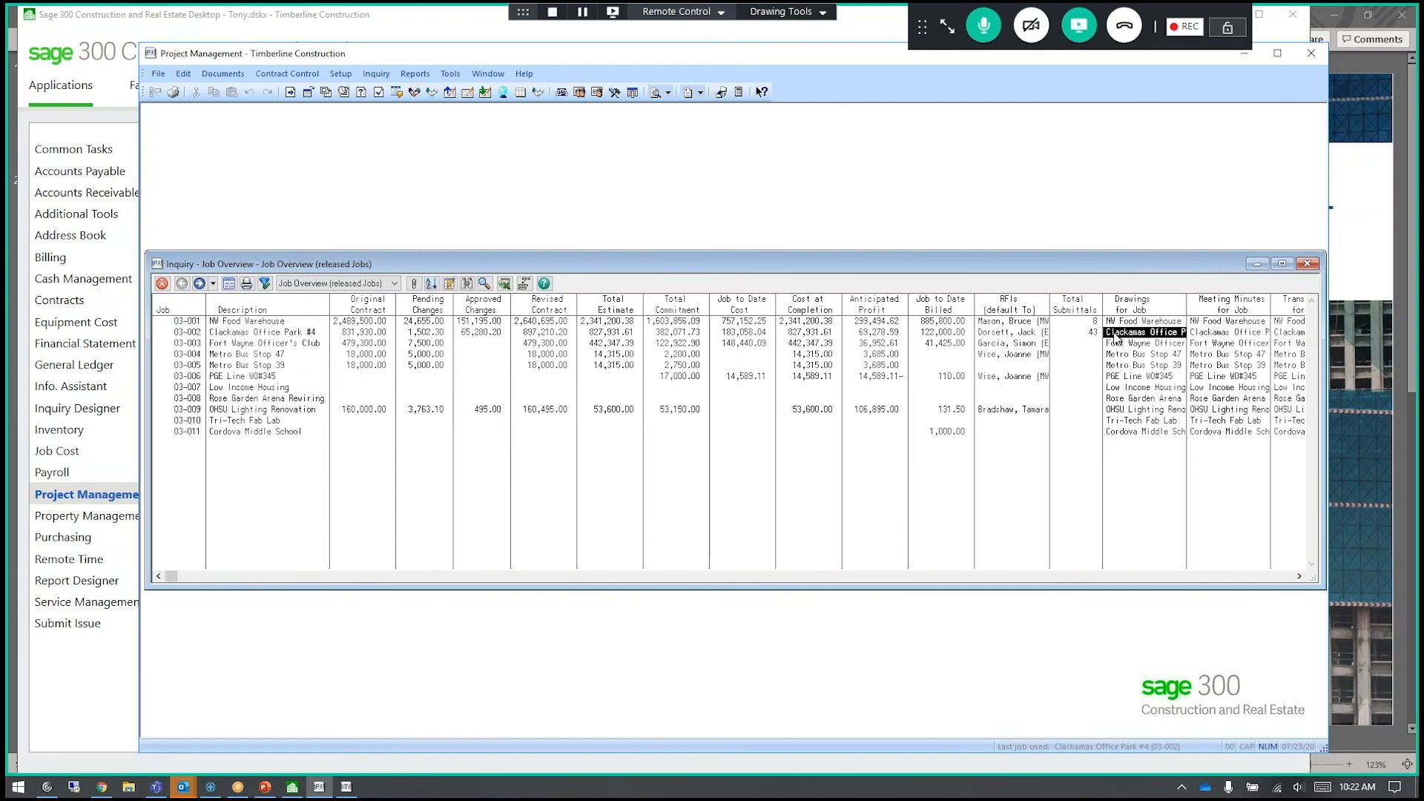
click(765, 429)
double_click(1123, 322)
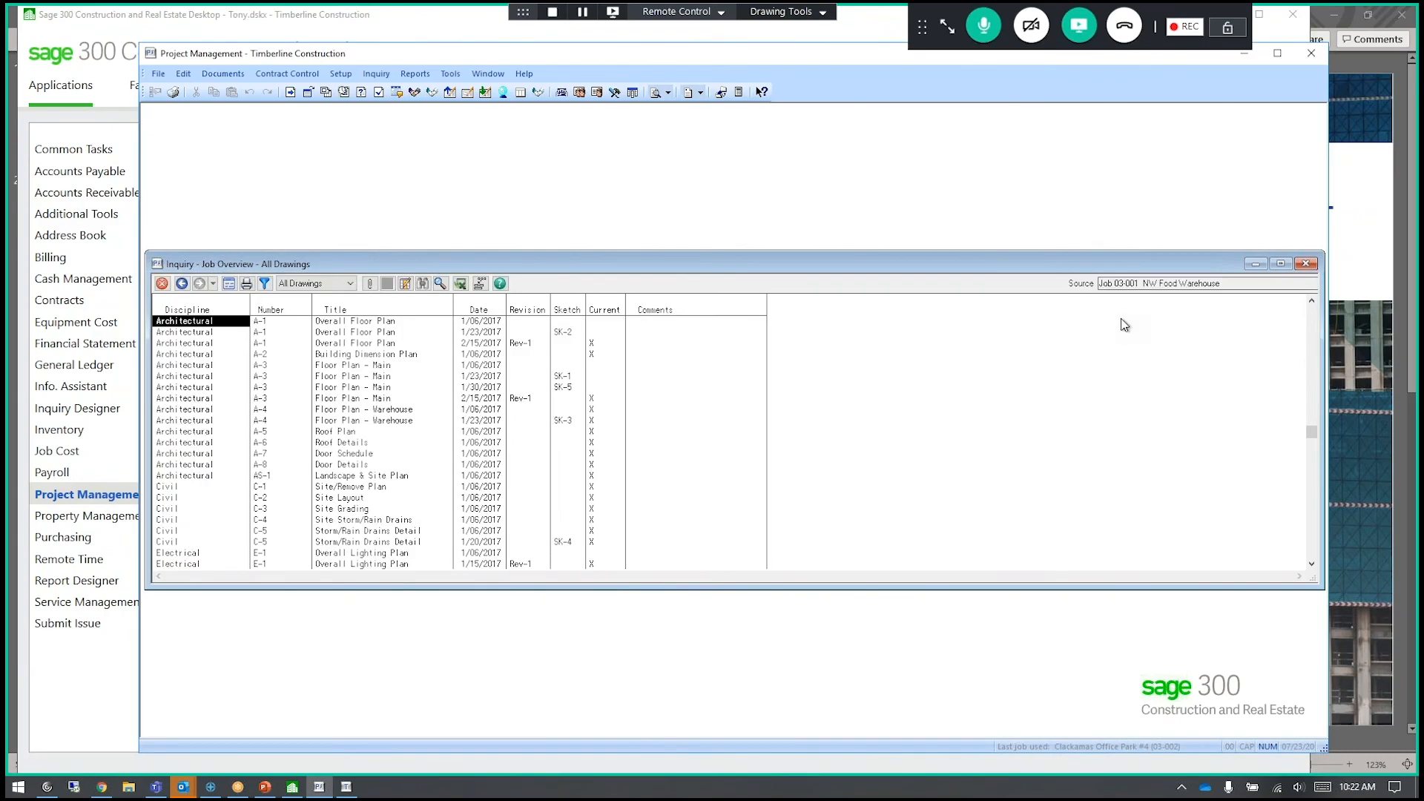
right_click(306, 427)
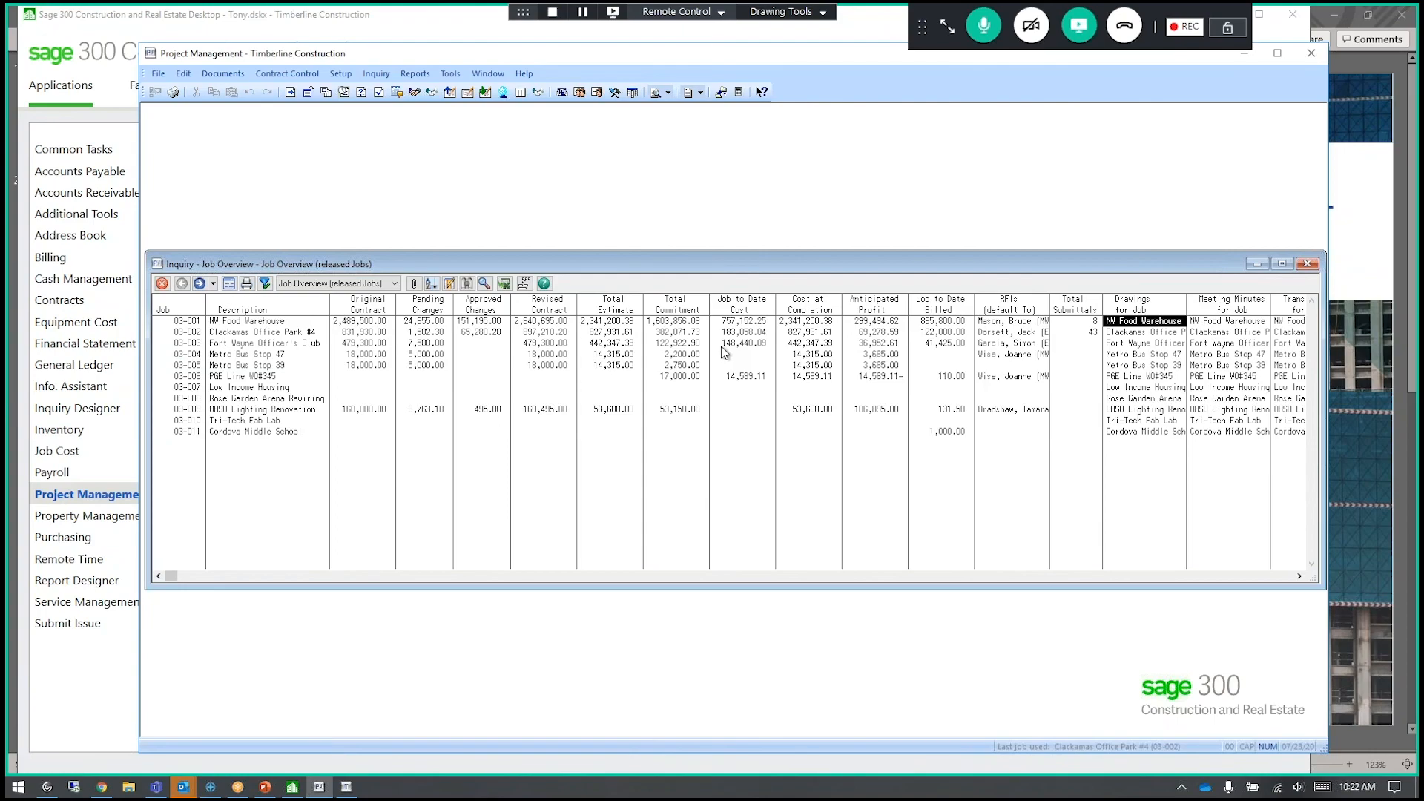
- Drill into the revised contract of job 03-002, check the Change Order 7 contract item, and return to the job overview
double_click(563, 333)
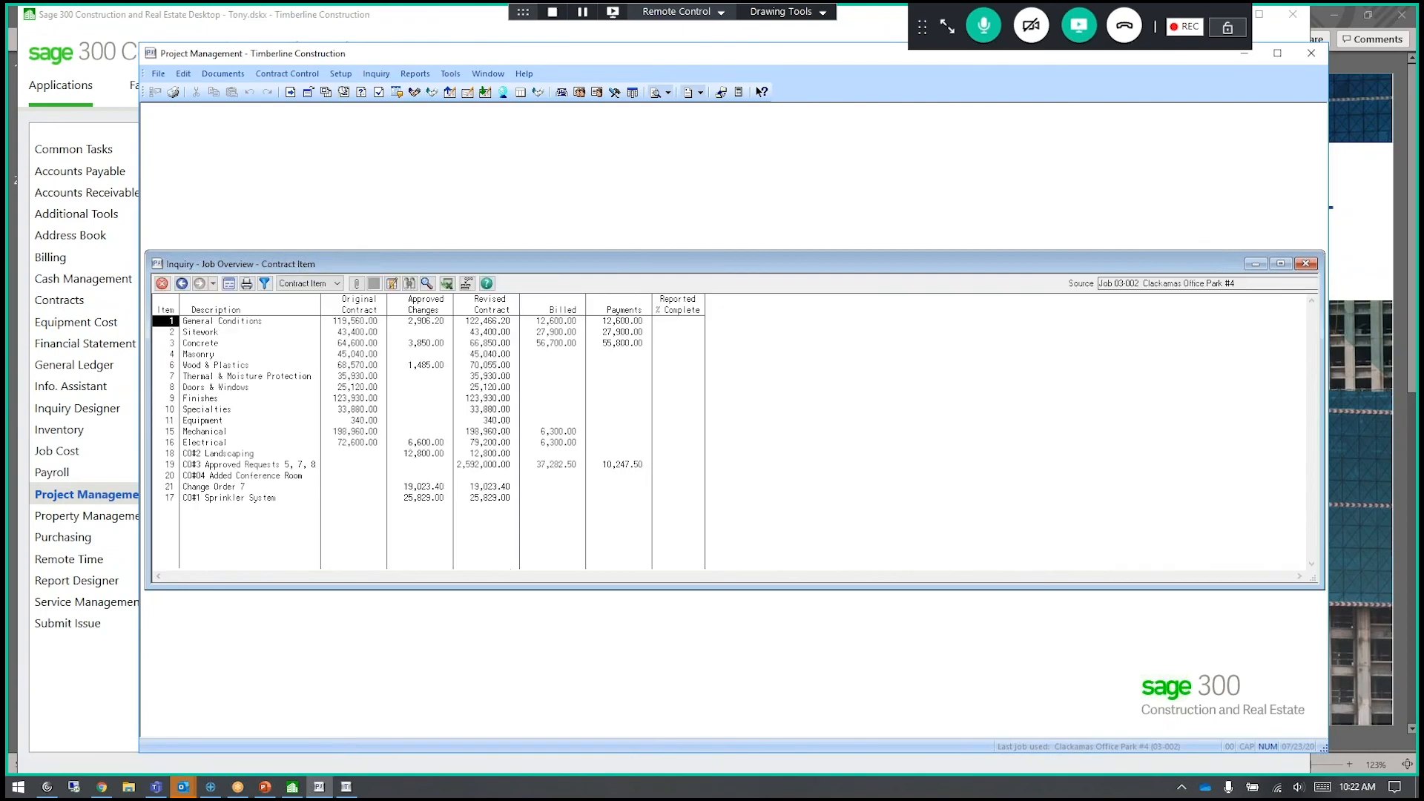
click(193, 488)
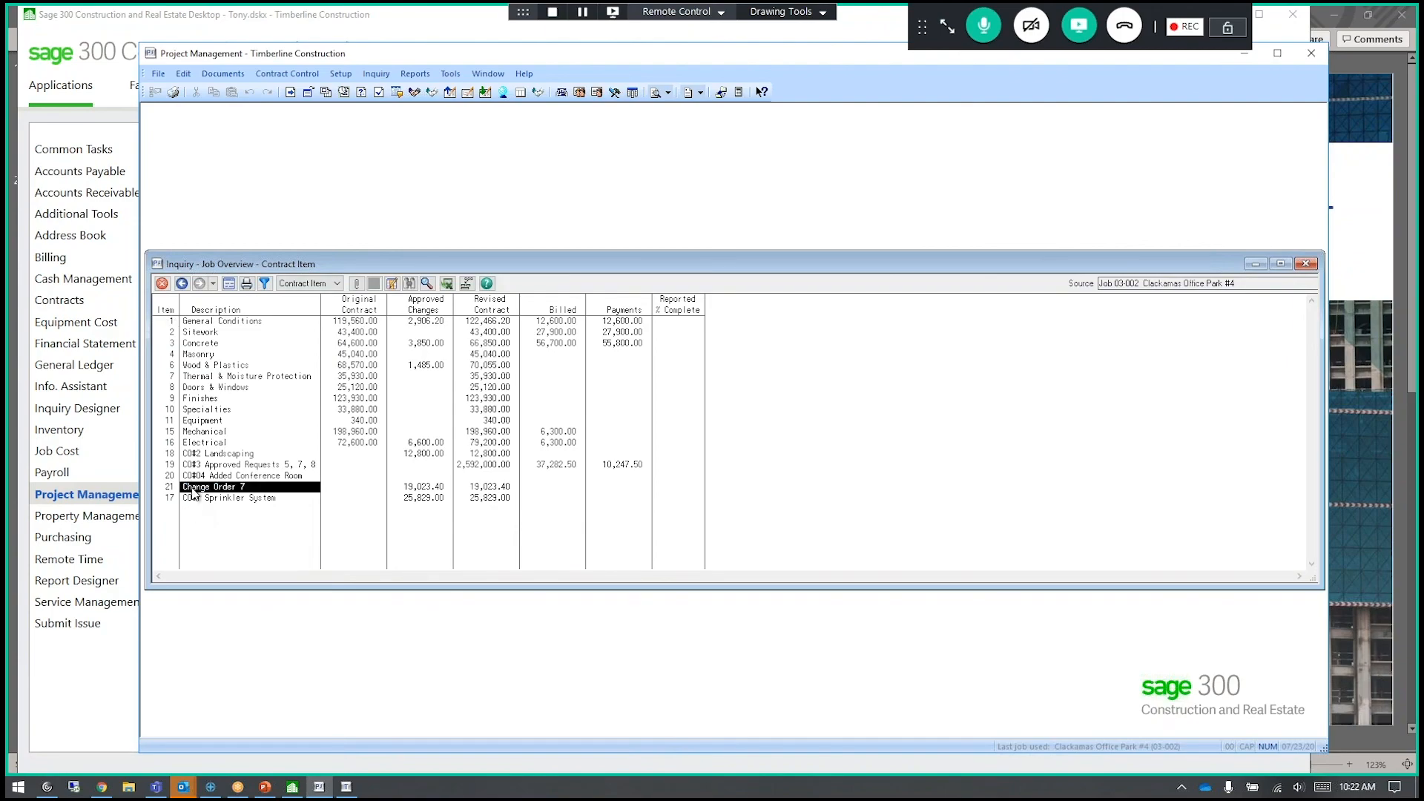
right_click(255, 493)
- Drill into the total estimate of job 03-002 Clackamas Office Park #4 and return to the job overview
click(614, 335)
double_click(614, 335)
right_click(614, 335)
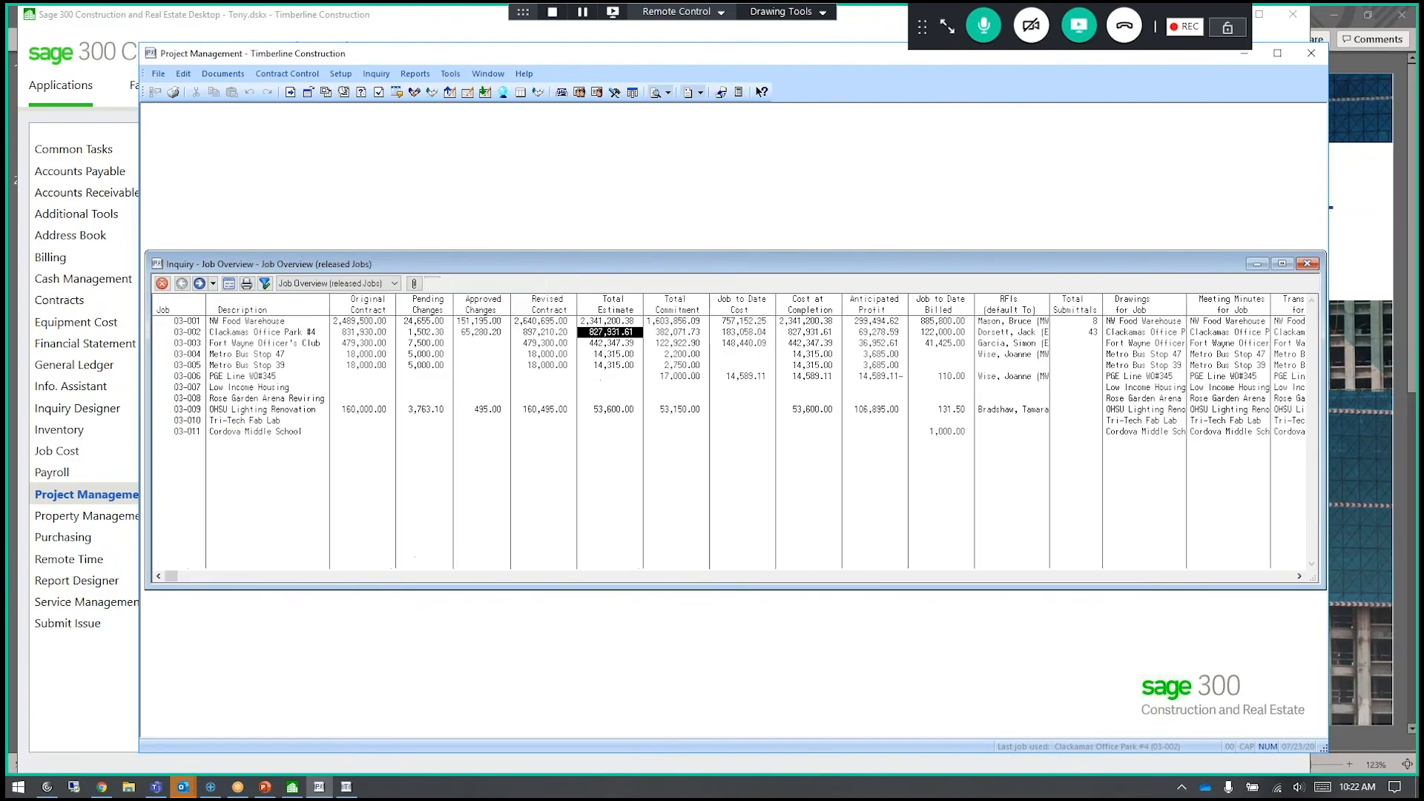